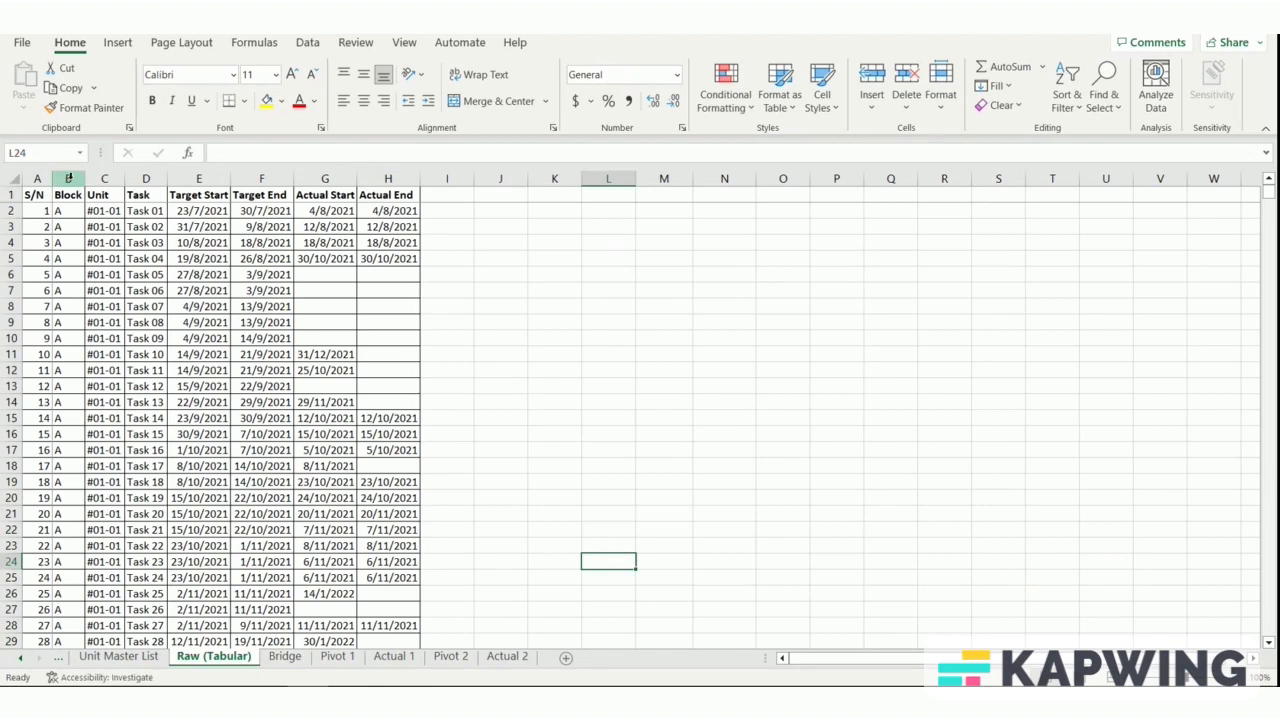
Step: Review the Block, Unit, Task, Target Start, Target End, Actual Start and Actual End columns of the Raw (Tabular) sheet
click(70, 179)
click(105, 178)
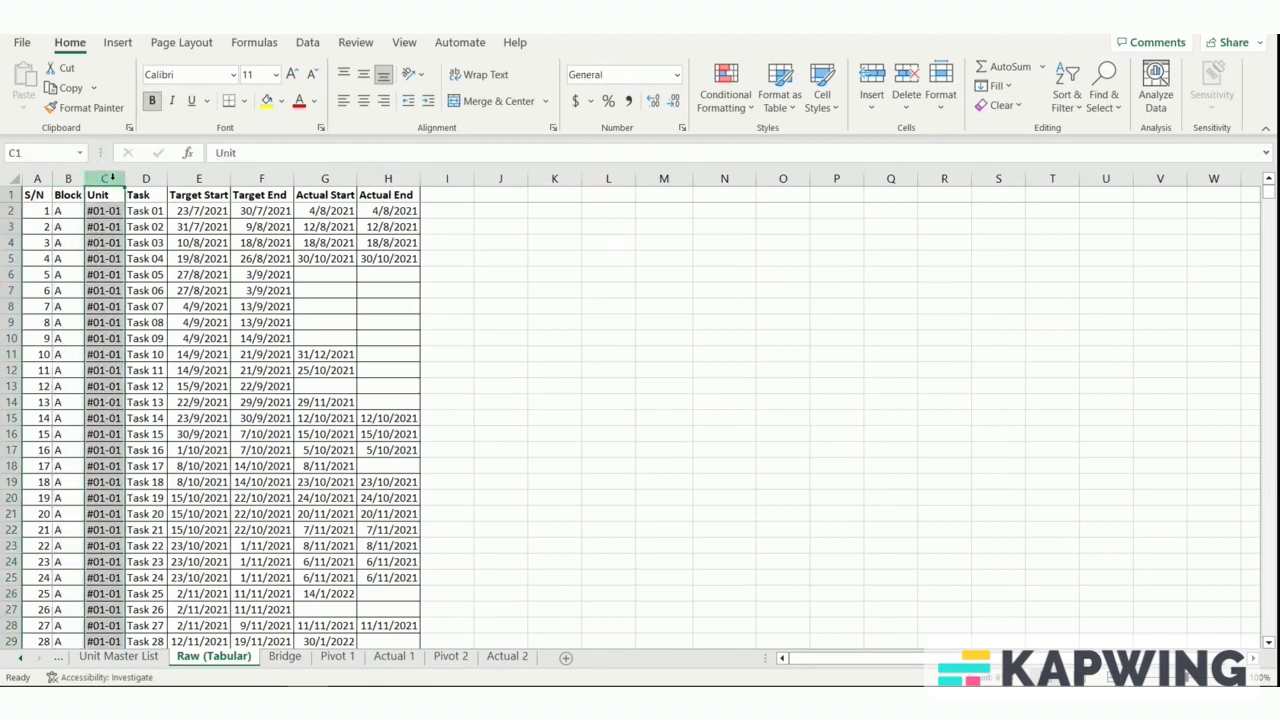
click(146, 179)
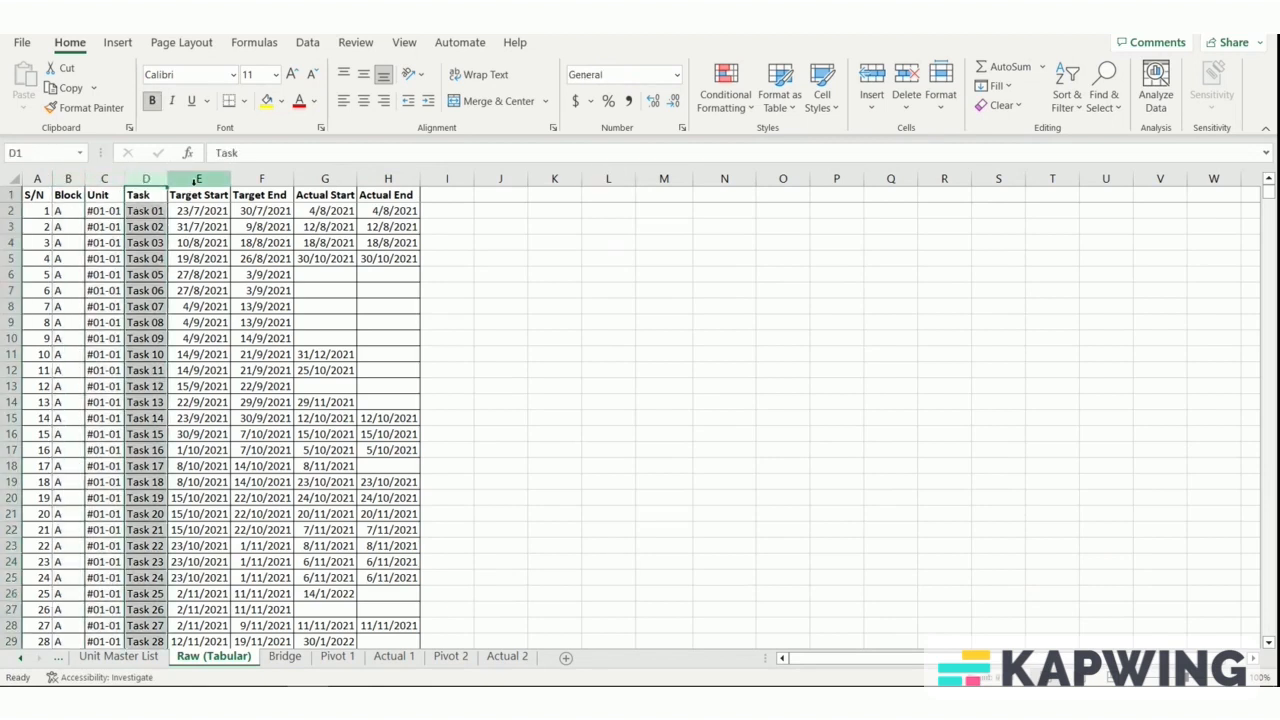
click(195, 180)
click(250, 181)
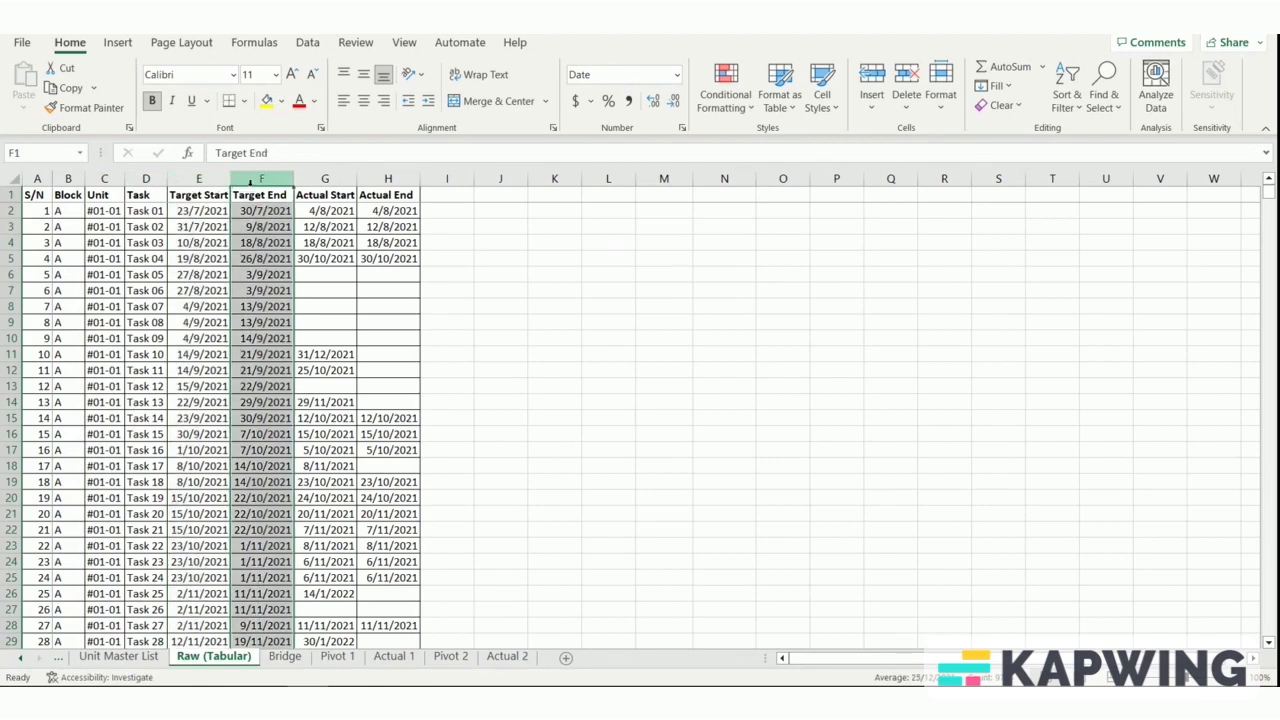
click(331, 178)
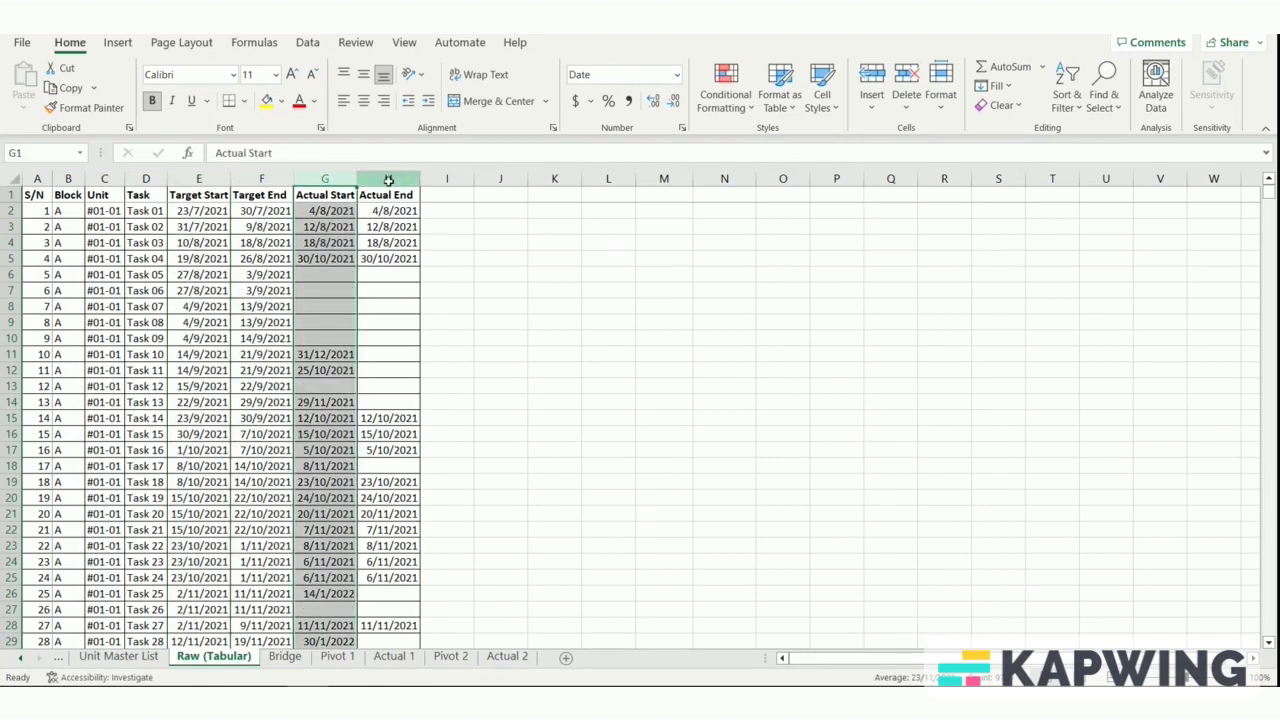
click(388, 180)
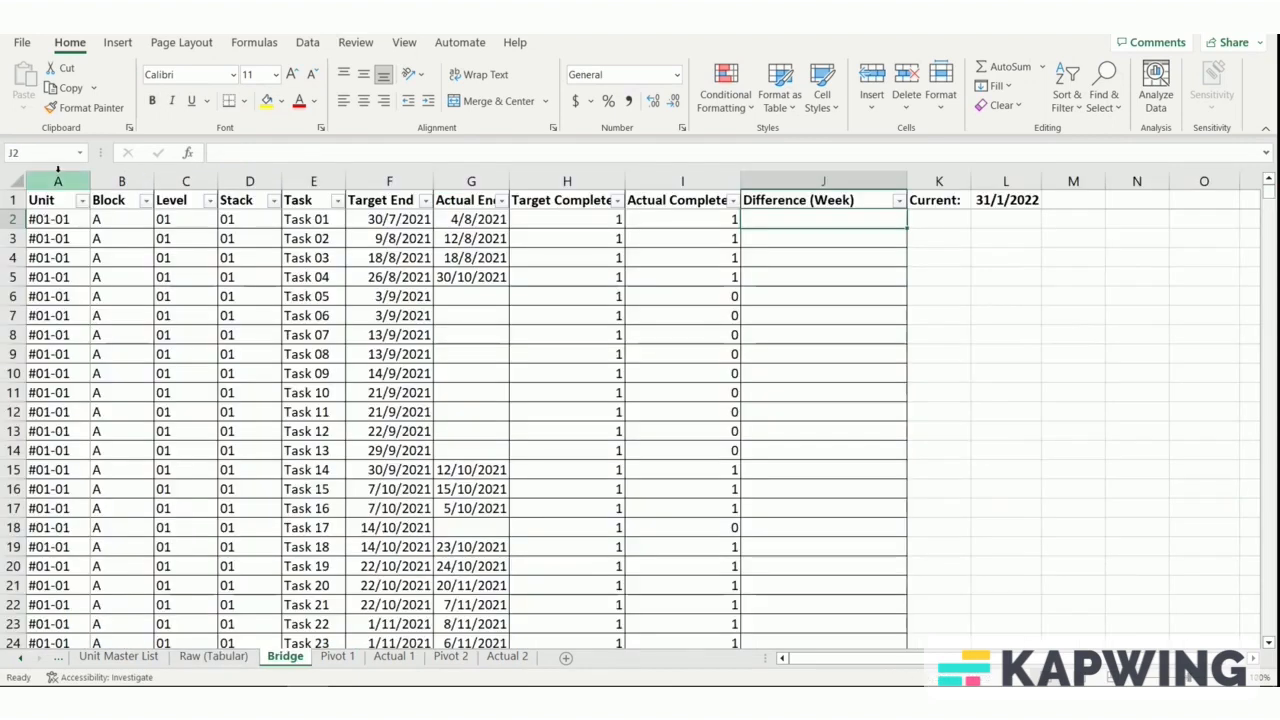
Step: Review the Unit, Block, Level, Stack, Task, Target End and Actual End columns of the Bridge sheet
click(57, 179)
click(121, 224)
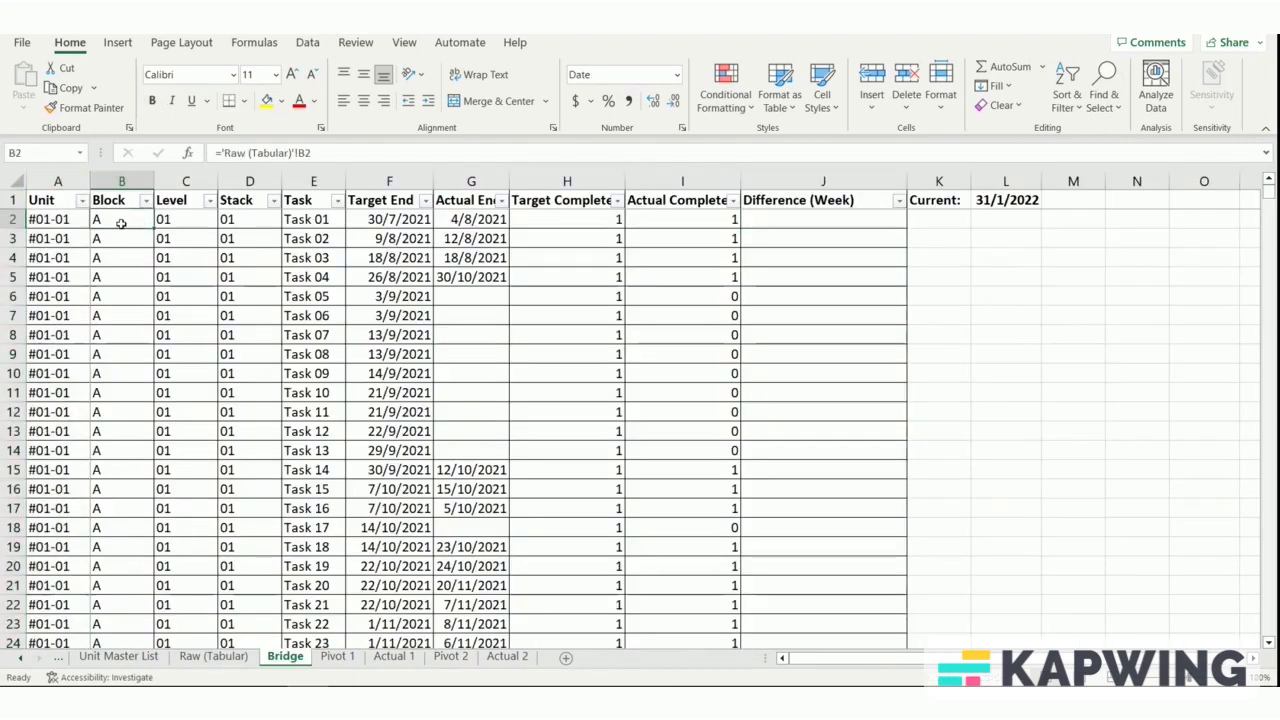
click(184, 222)
click(249, 222)
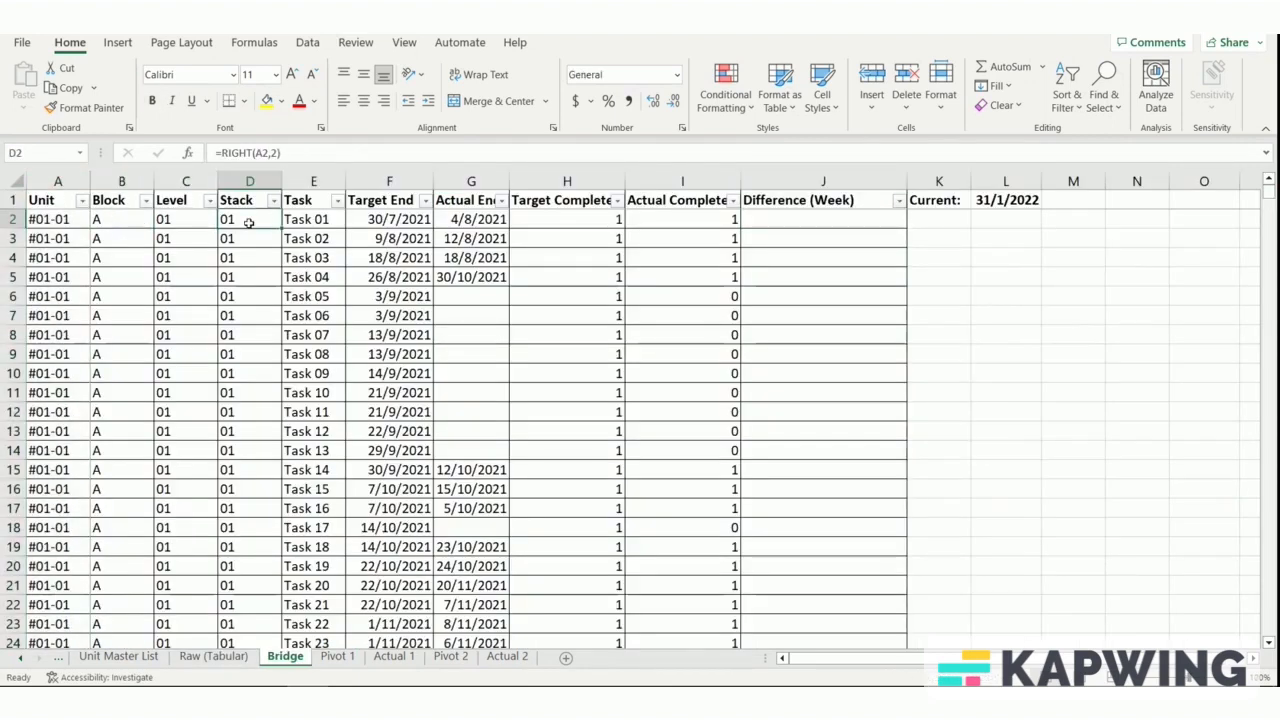
click(310, 222)
click(389, 222)
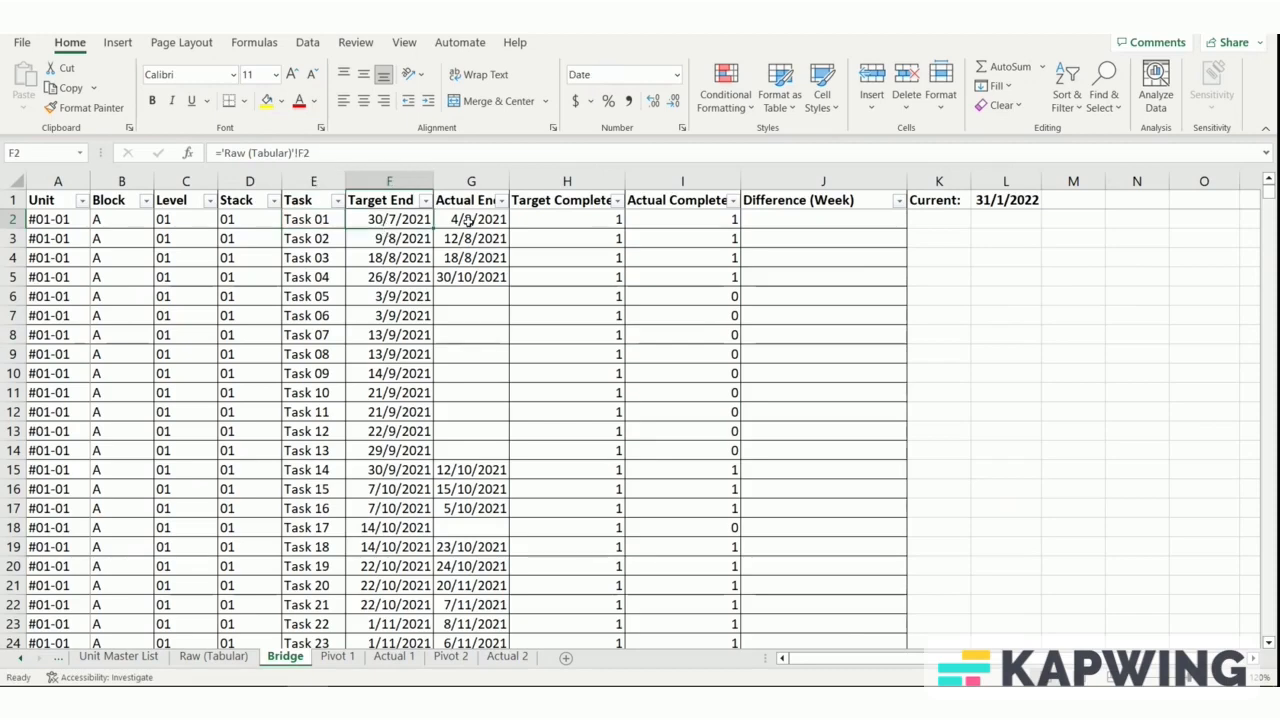
click(468, 220)
Step: Inspect the IF formulas for Target Completed in H2 and Actual Completed in I2 without changing them
click(527, 221)
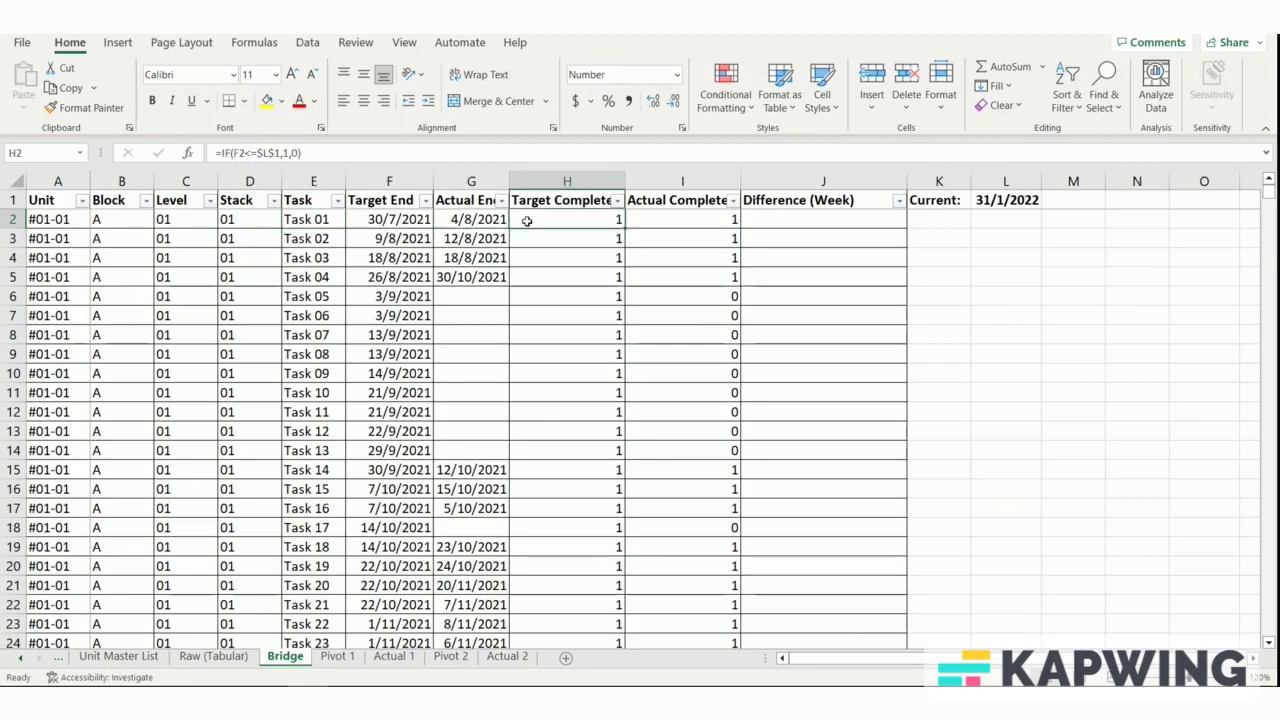
double_click(527, 220)
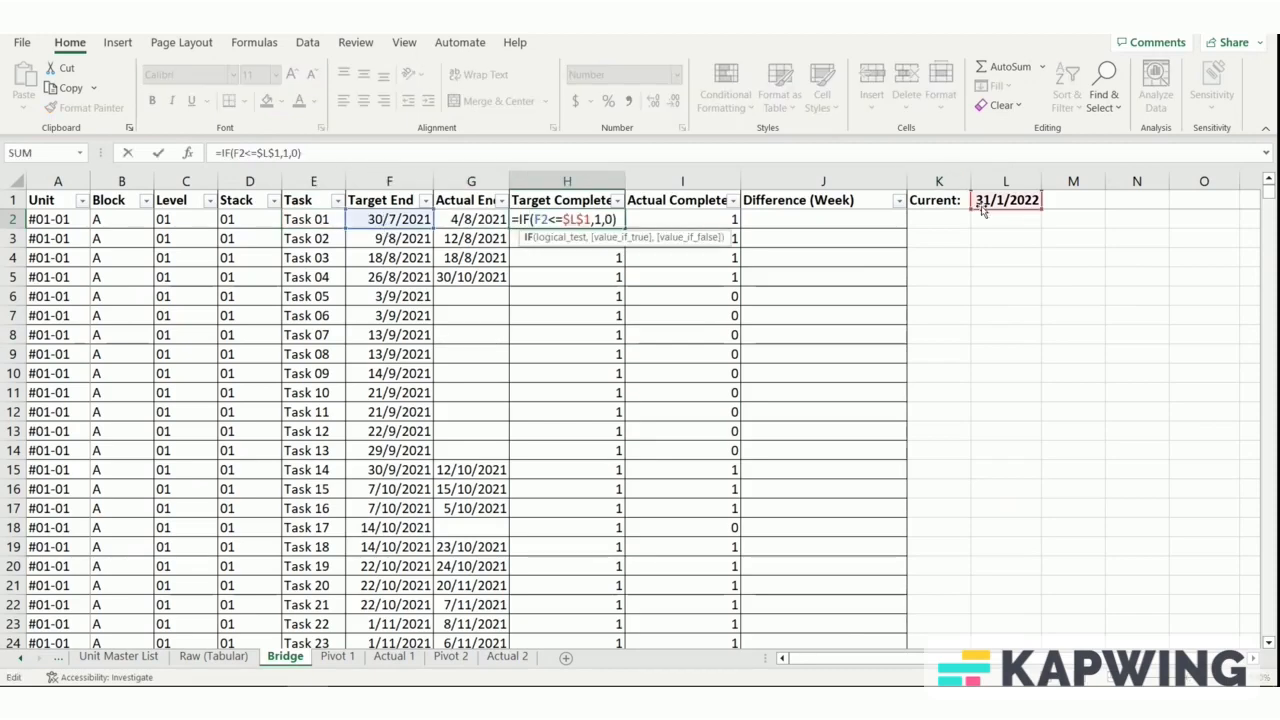
key(Return)
click(718, 219)
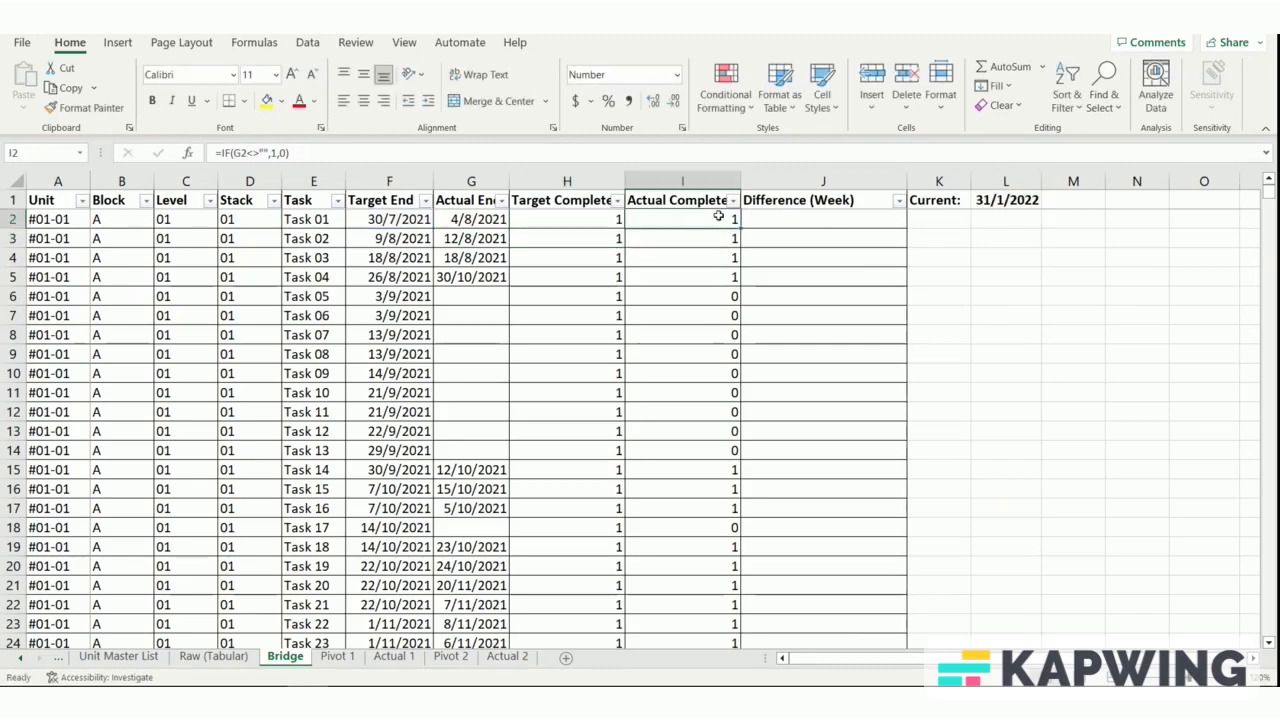
double_click(718, 219)
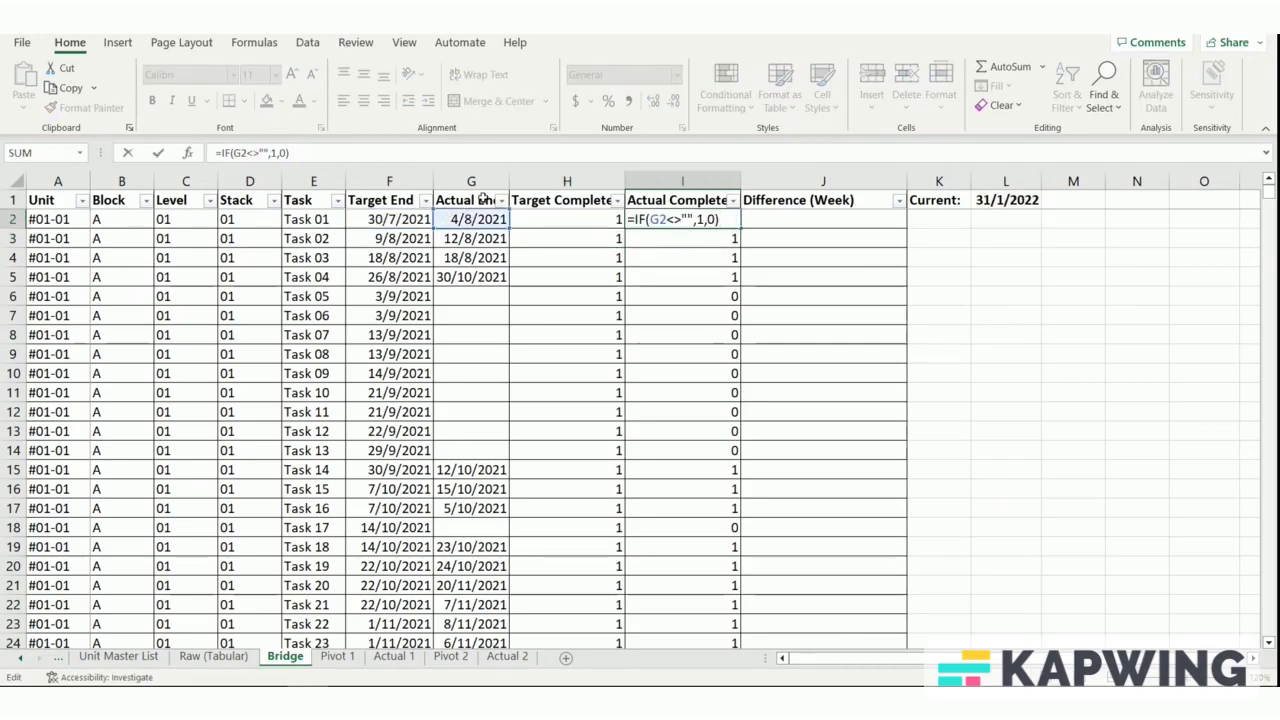
key(Return)
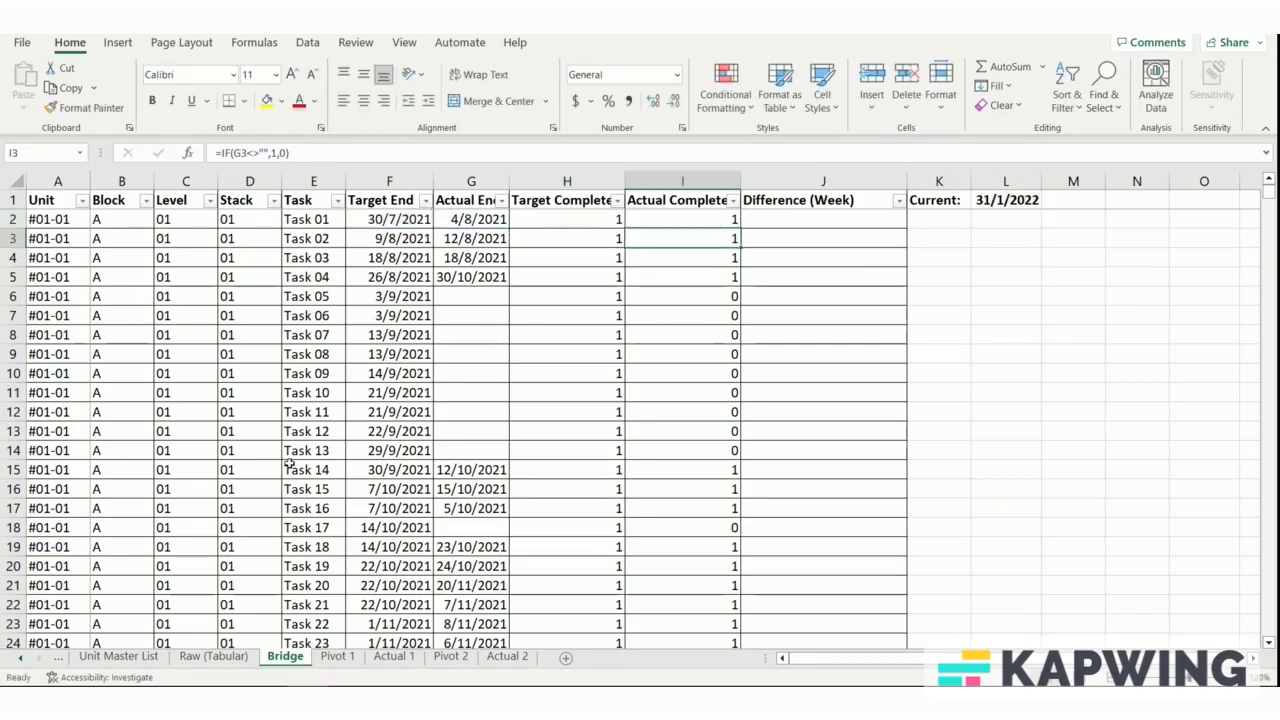
Step: Examine the row and column fields of the Pivot 1 PivotTable and its four value headings under Task 01
click(337, 657)
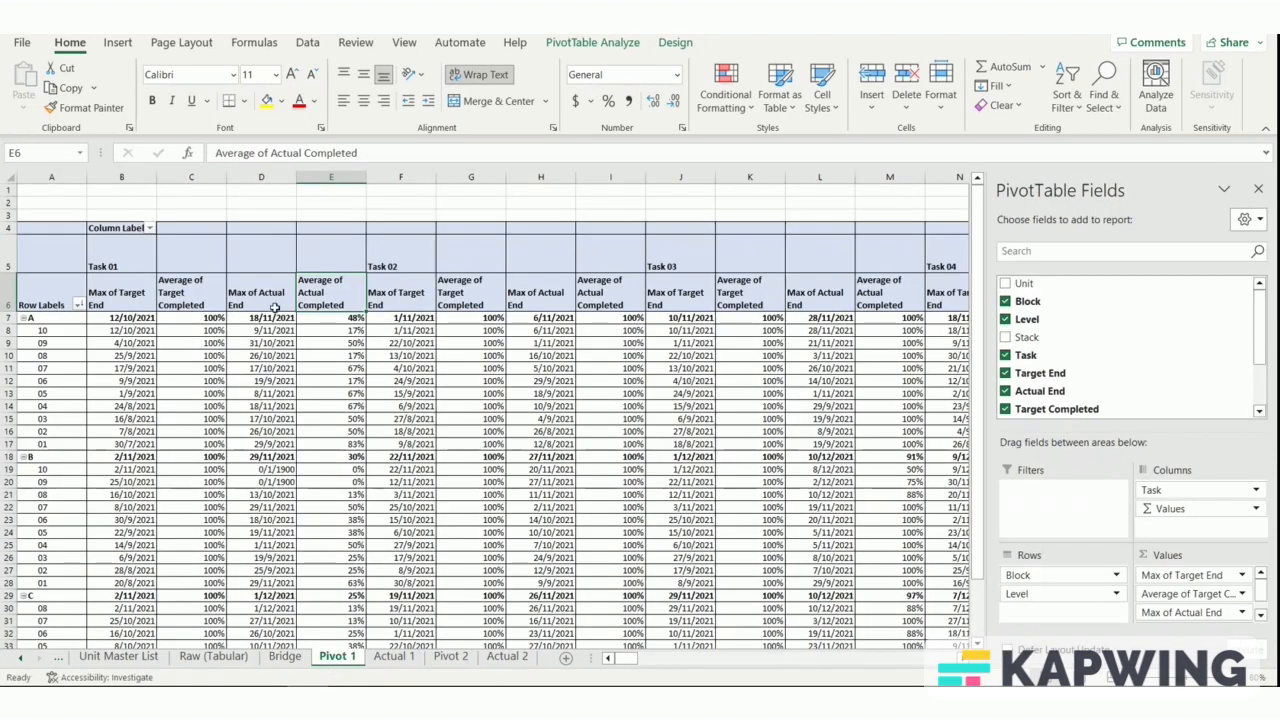
click(1045, 594)
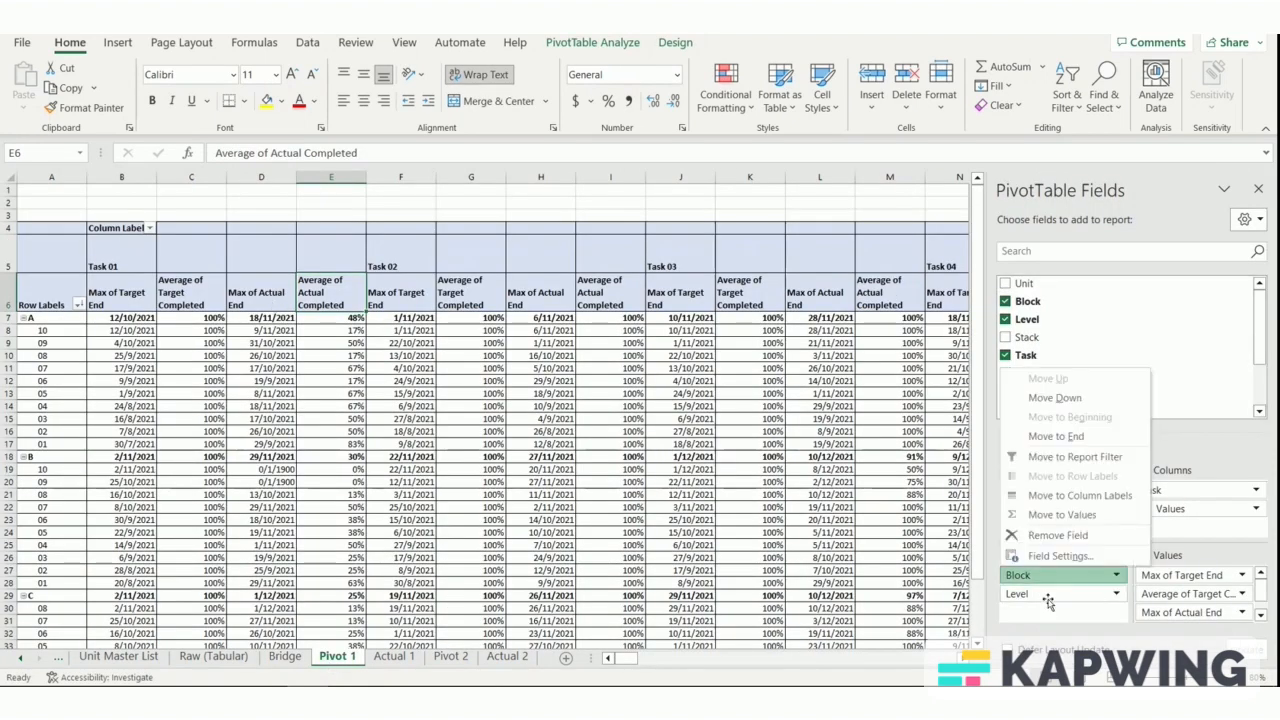
click(1228, 490)
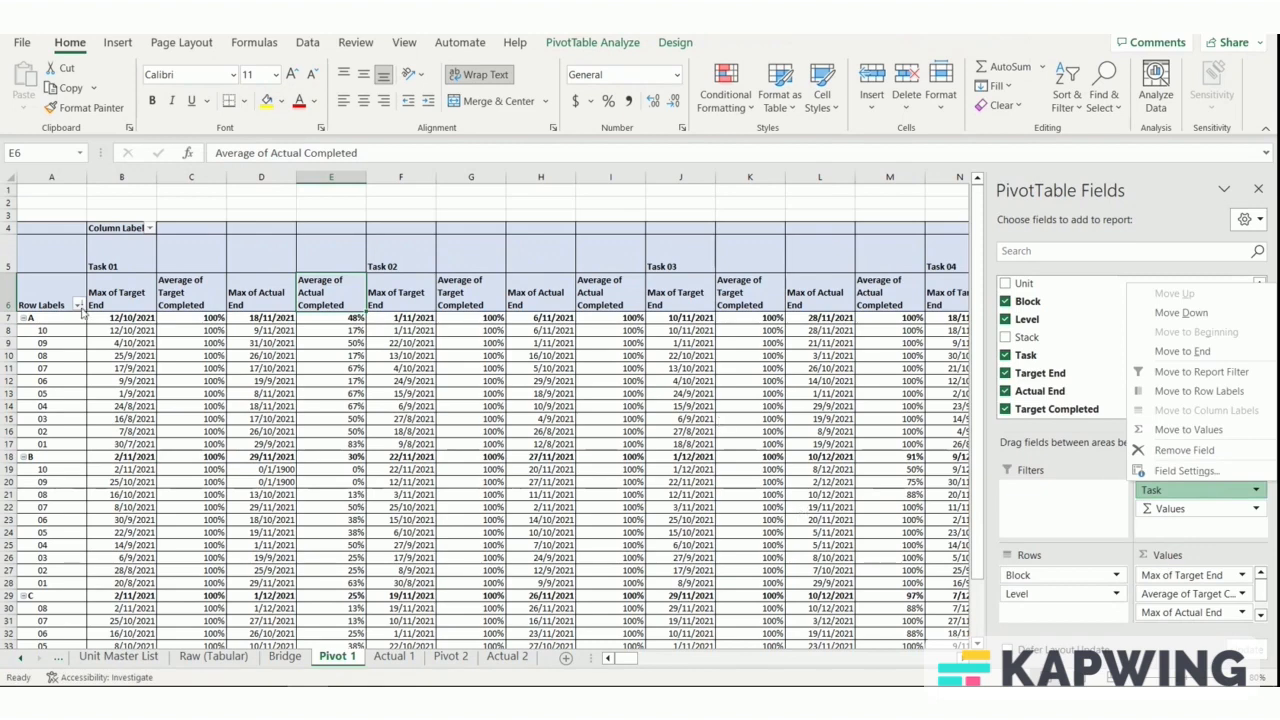
click(131, 297)
click(194, 292)
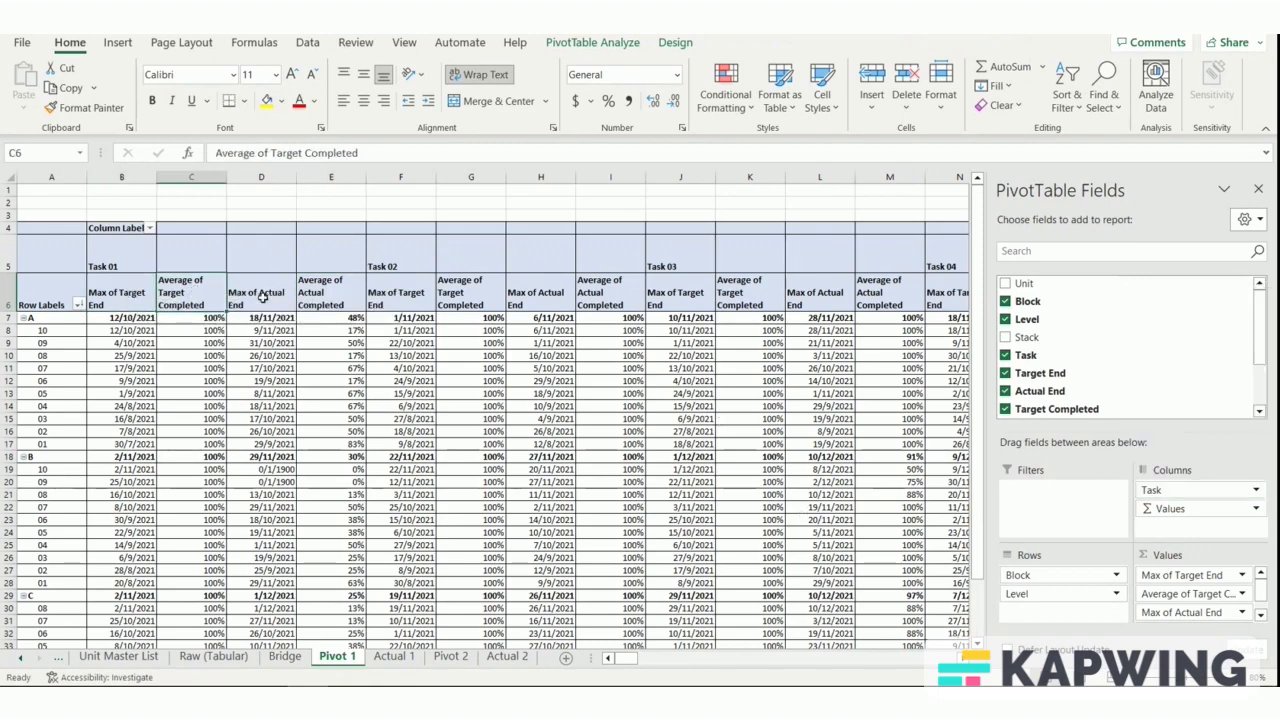
click(263, 297)
click(335, 293)
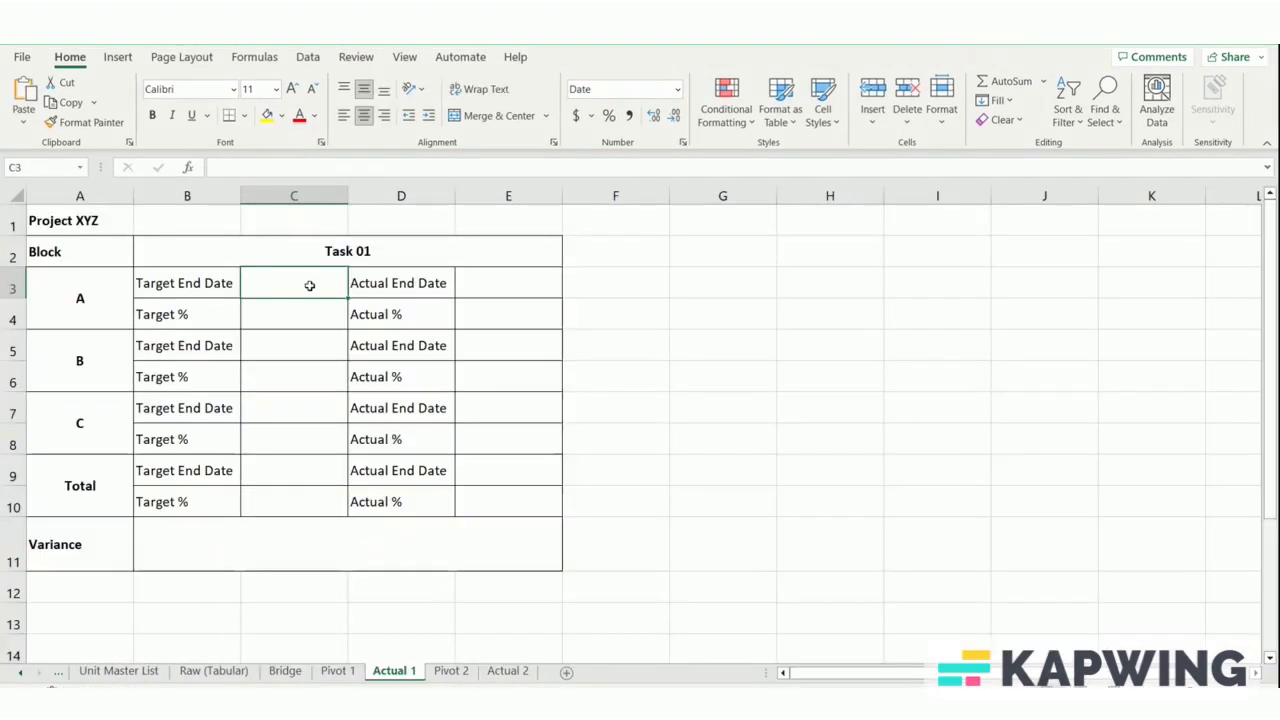
Step: Link Block A's Target End Date in C3 of Actual 1 to block A's Task 01 Max of Target End in Pivot 1
text(=)
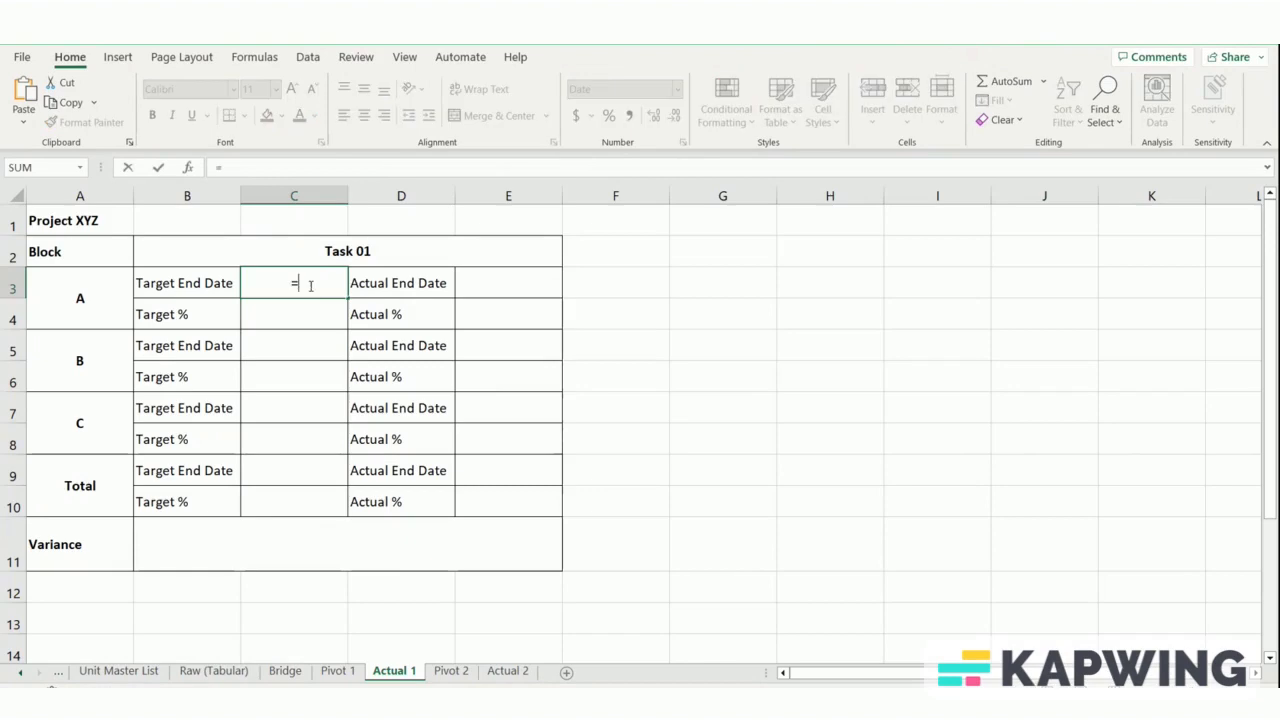
click(338, 671)
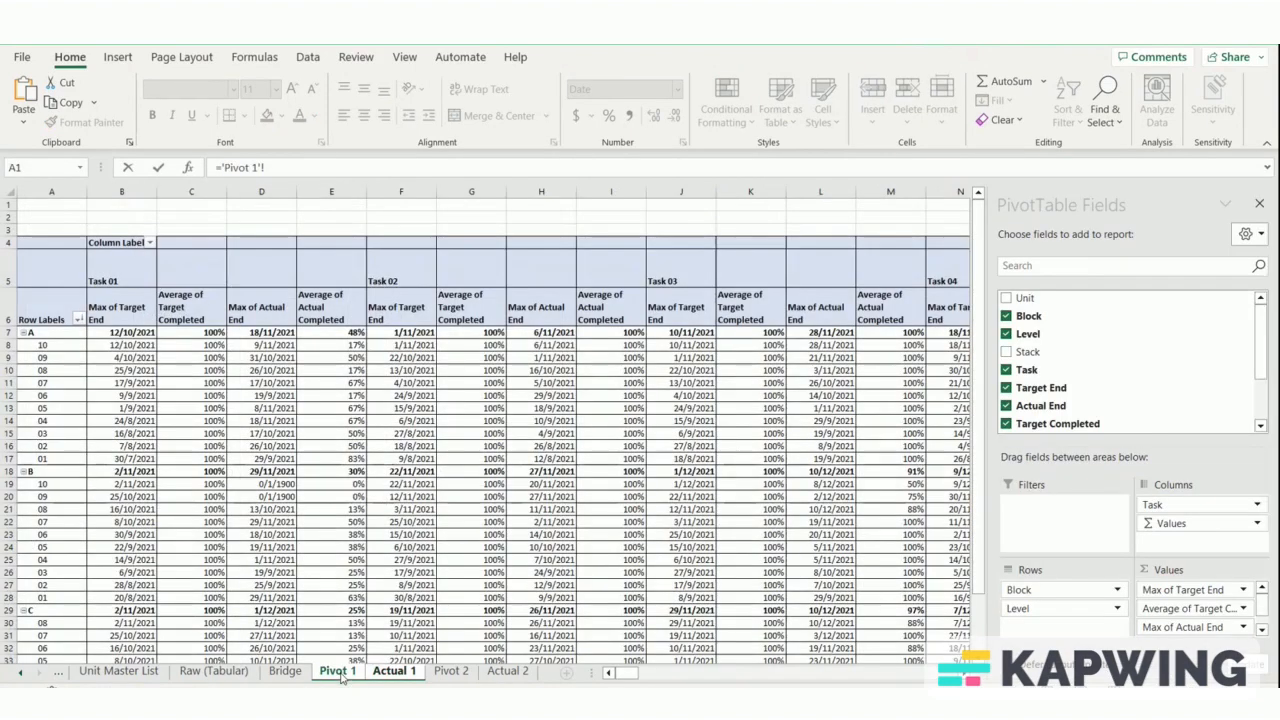
click(113, 330)
key(Return)
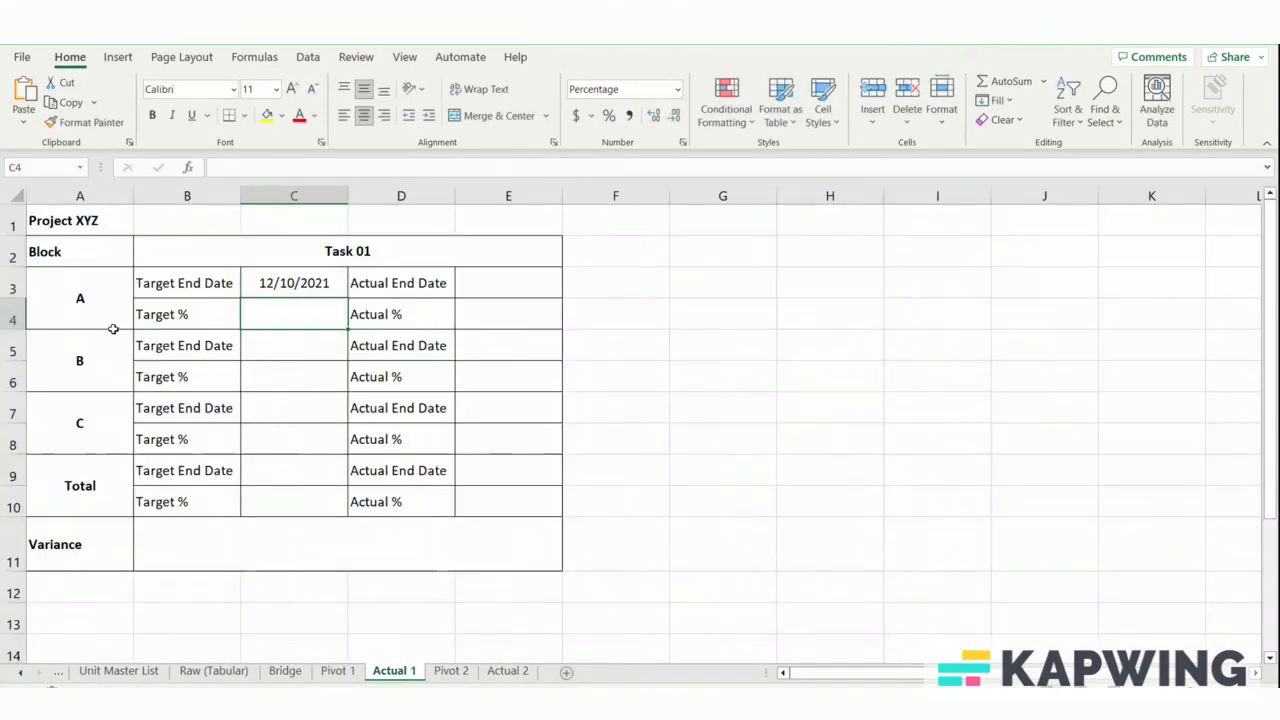
Step: Replace the fixed "A" item in C3's GETPIVOTDATA formula with the column-locked reference $A3
click(263, 287)
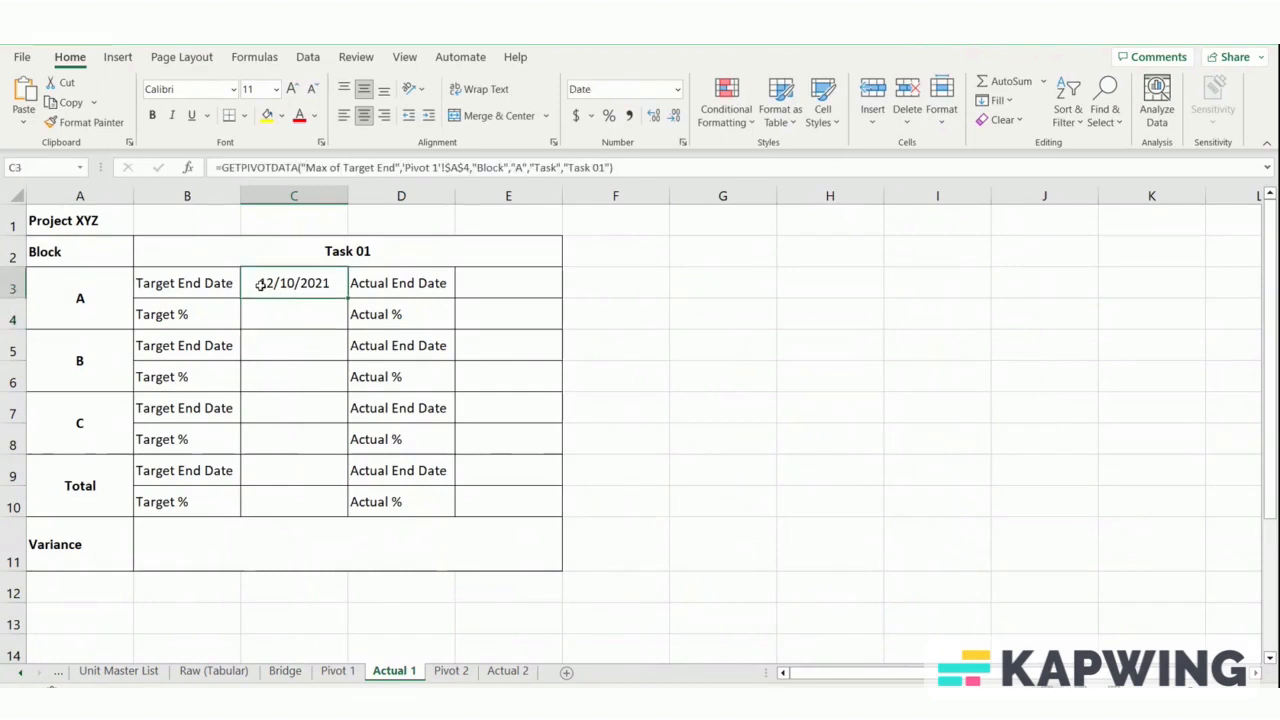
click(512, 167)
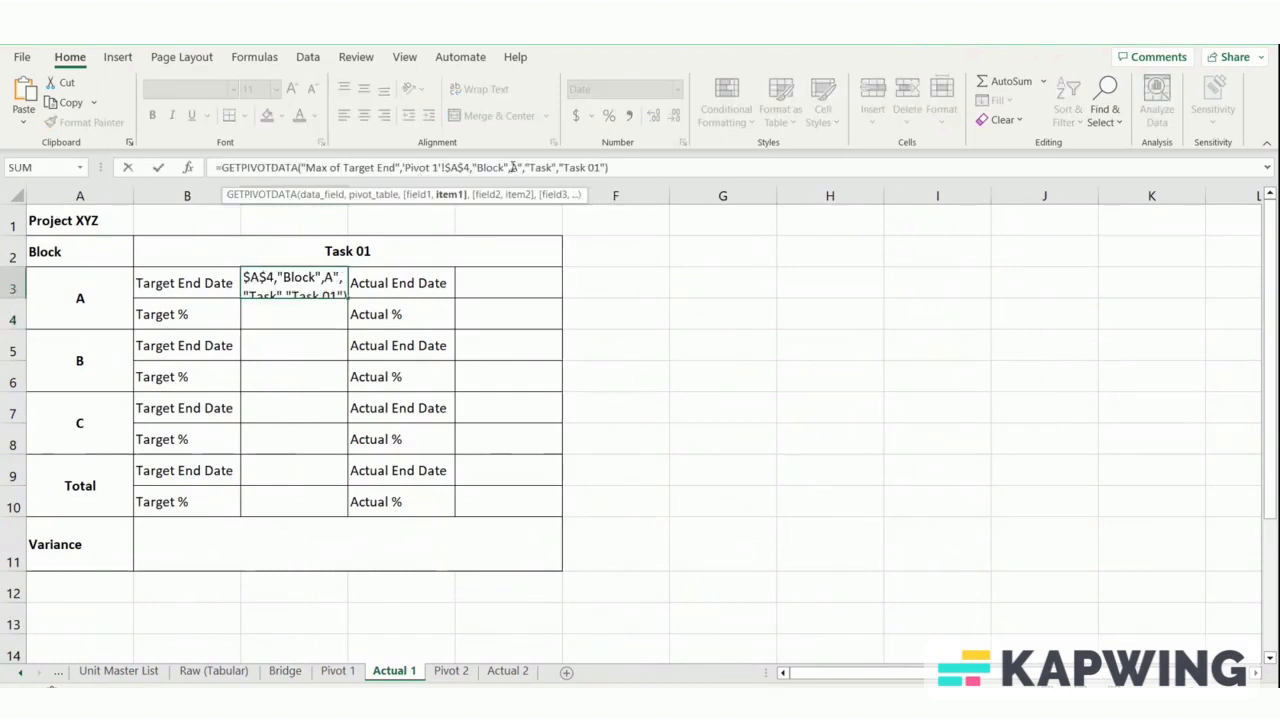
key(Delete)
key(Delete)
key(Delete)
key(Delete)
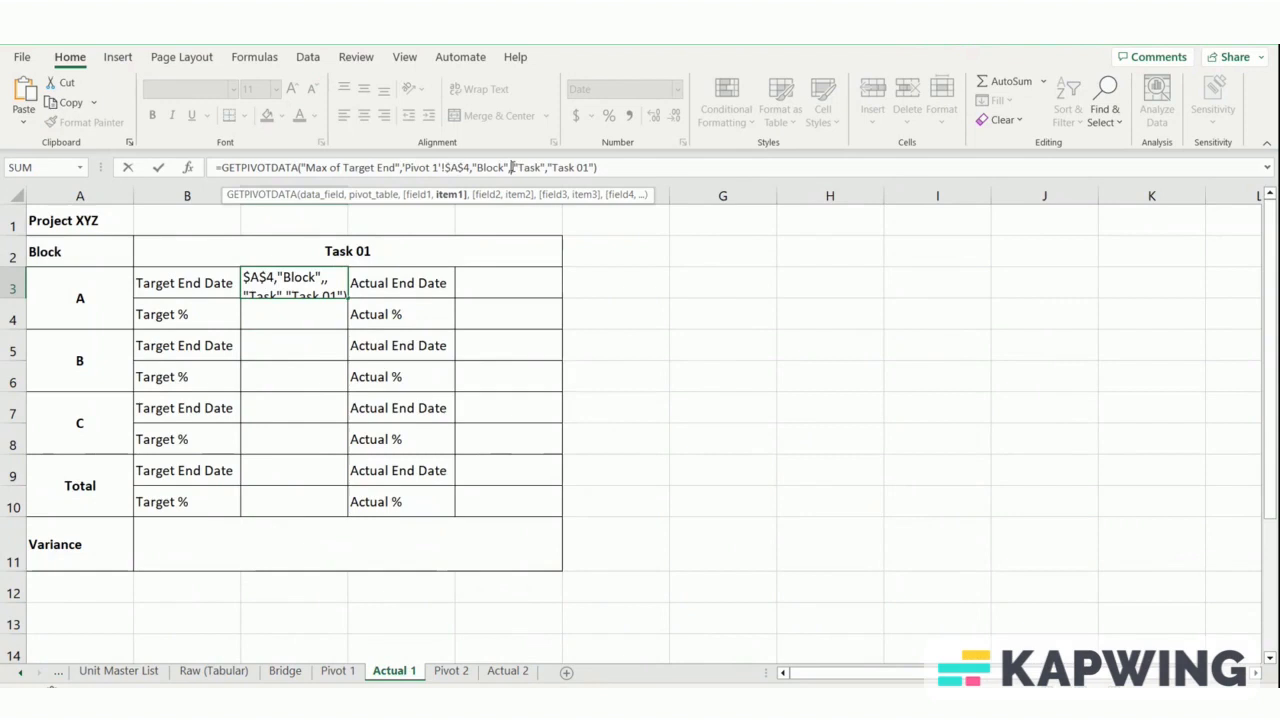
click(120, 288)
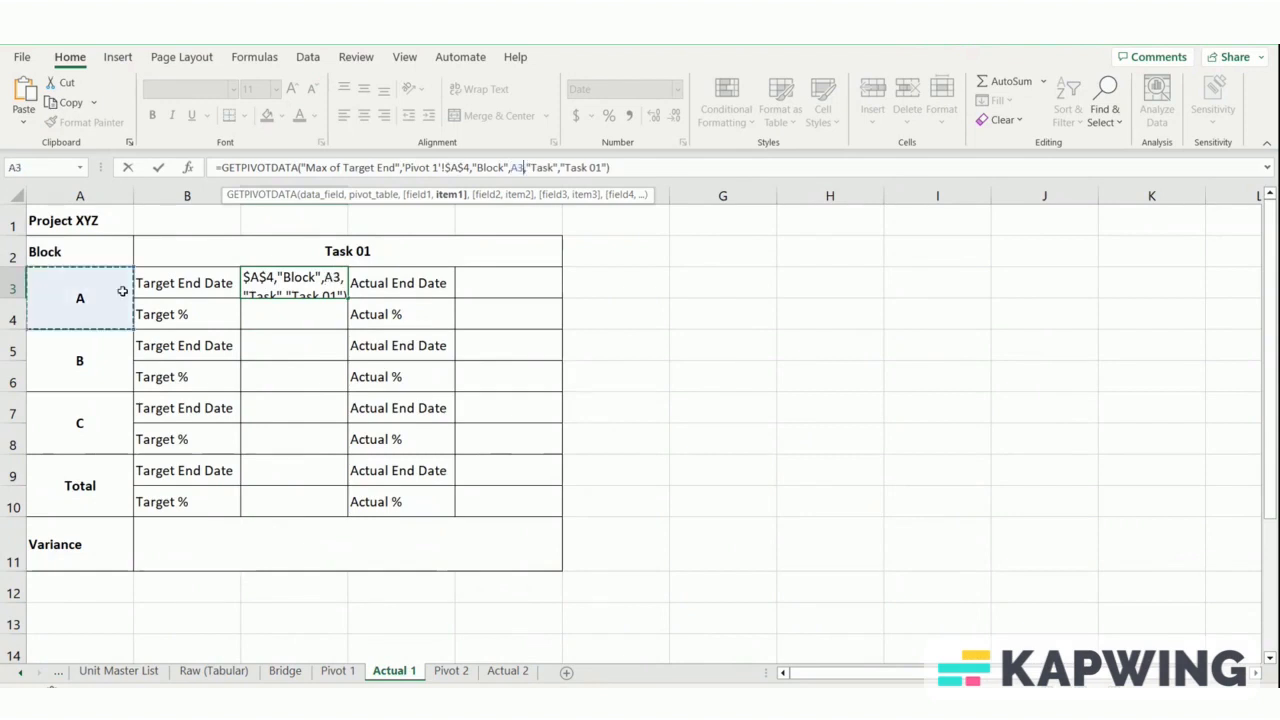
click(513, 169)
text($)
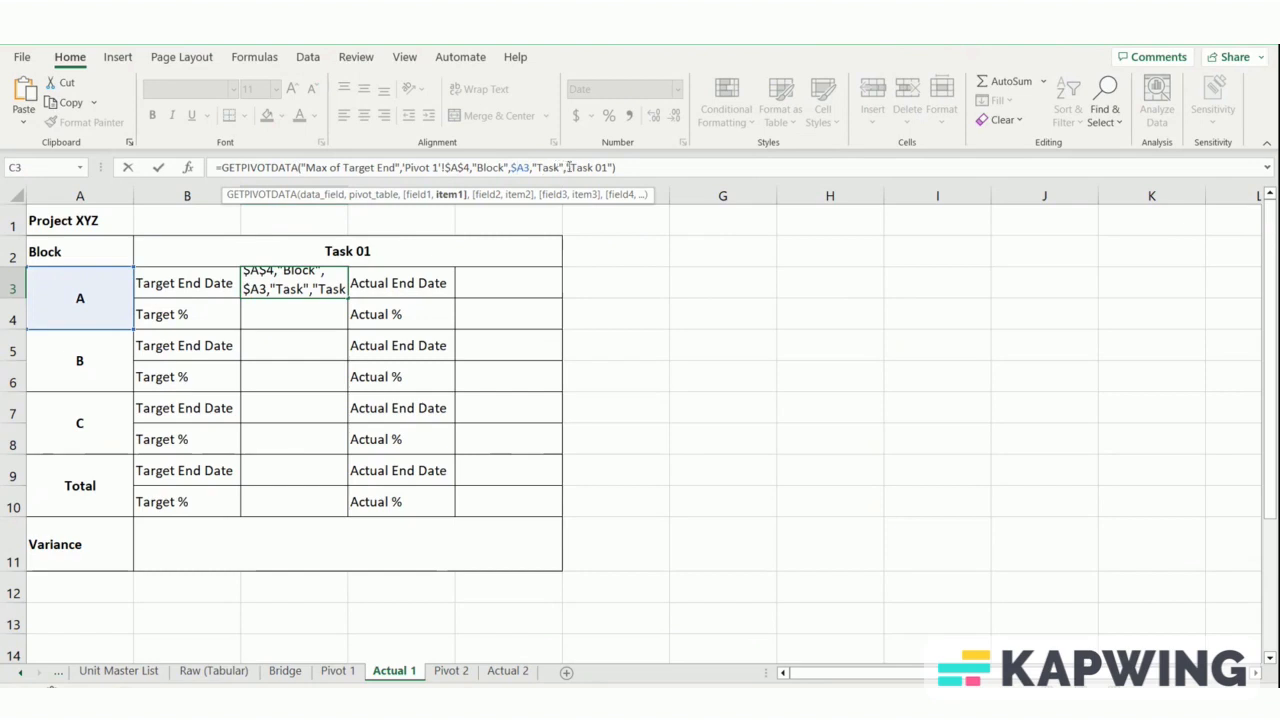
Step: Replace "Task 01" in C3's GETPIVOTDATA formula with the row-locked reference B$2 and commit the formula
drag(567, 167, 613, 168)
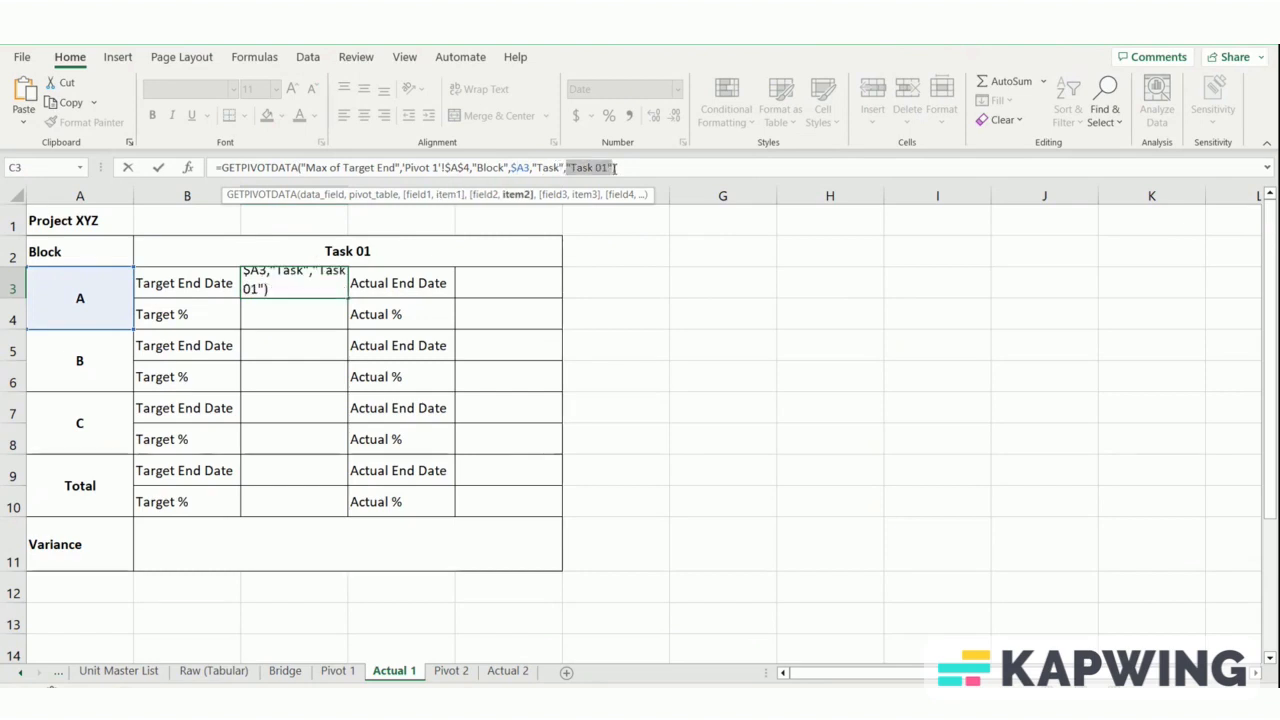
key(BackSpace)
click(272, 252)
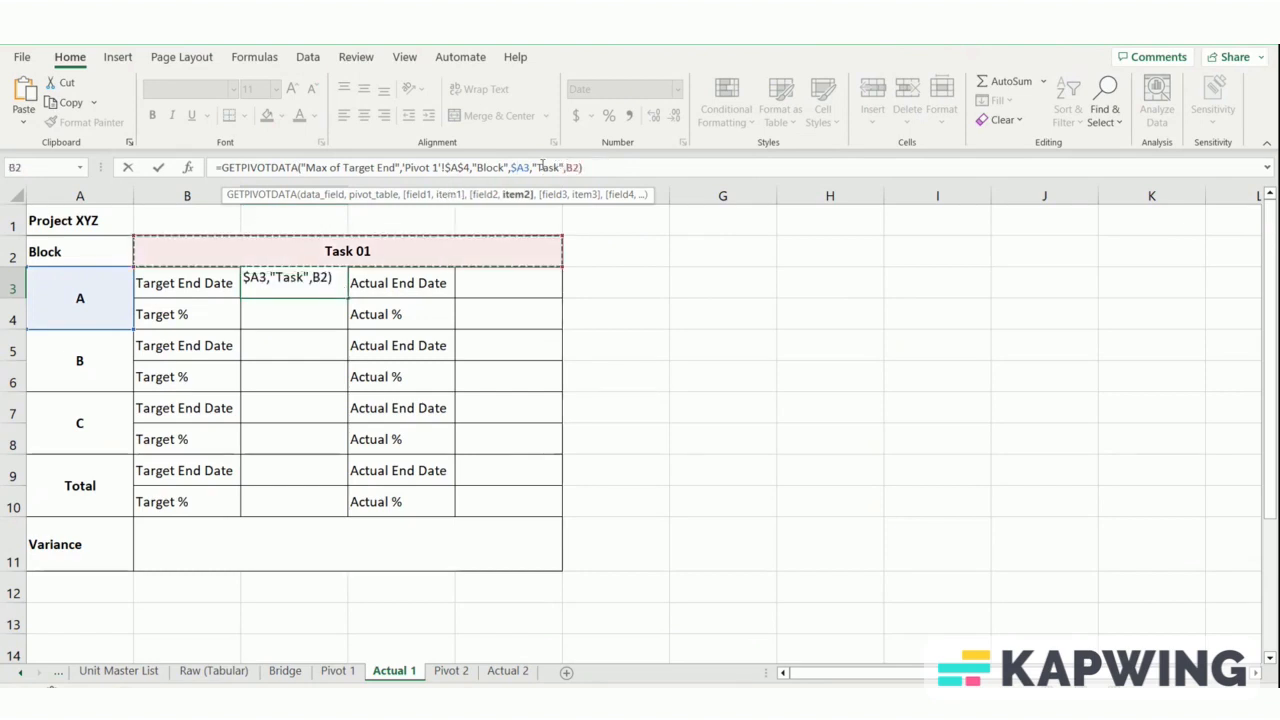
click(572, 167)
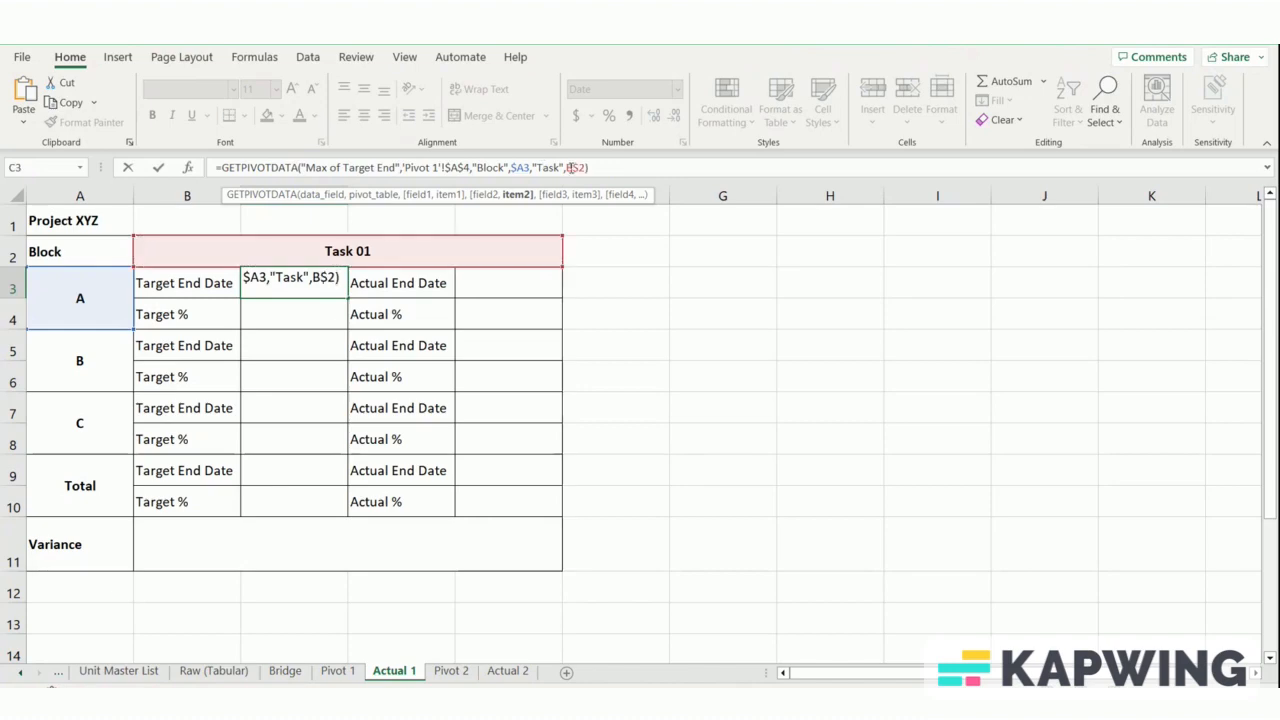
key(Return)
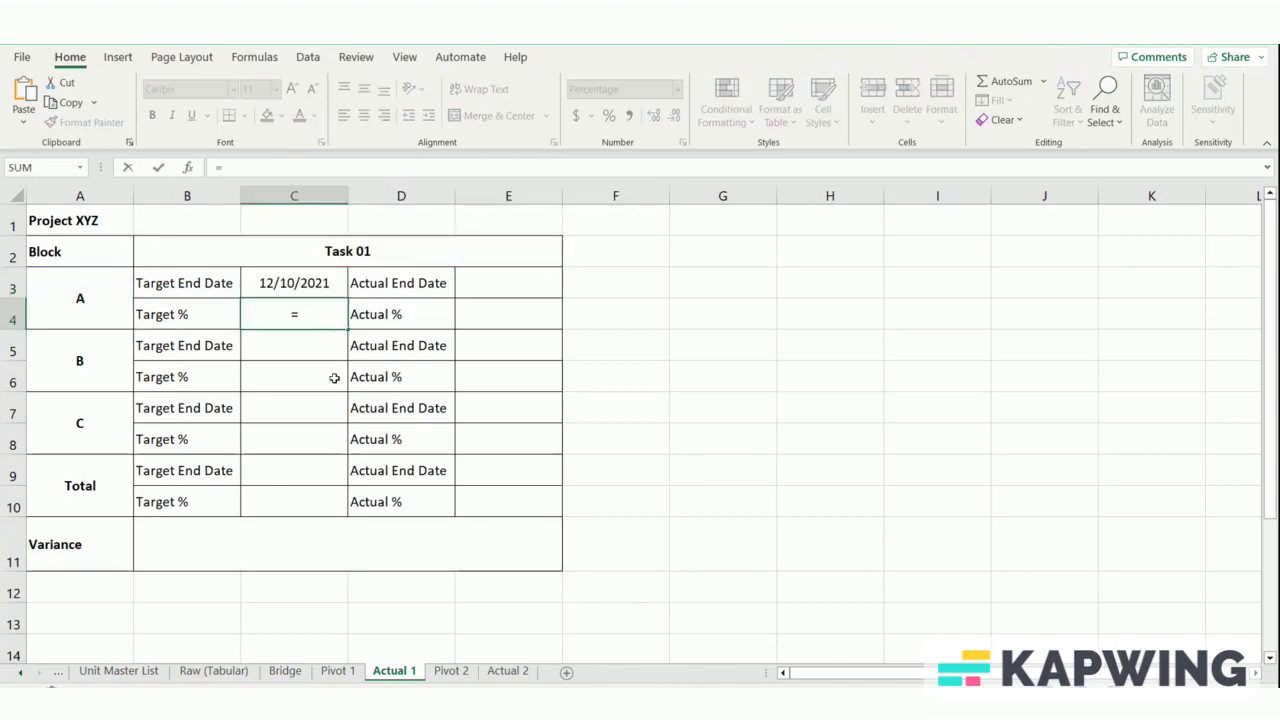
Step: Link Block A's Target % in C4 to block A's Task 01 Average of Target Completed in Pivot 1
click(337, 671)
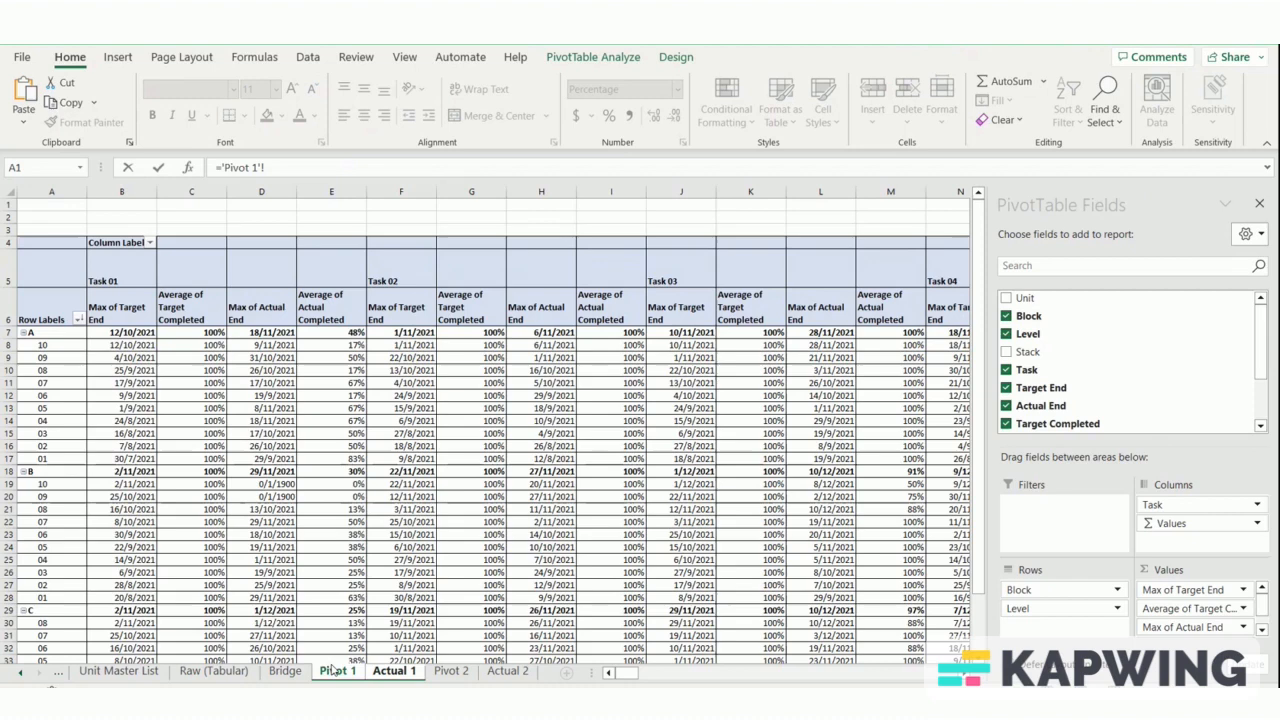
click(208, 332)
key(Return)
Step: Replace the fixed "A" item in C4's GETPIVOTDATA formula with the column-locked reference $A3
click(263, 312)
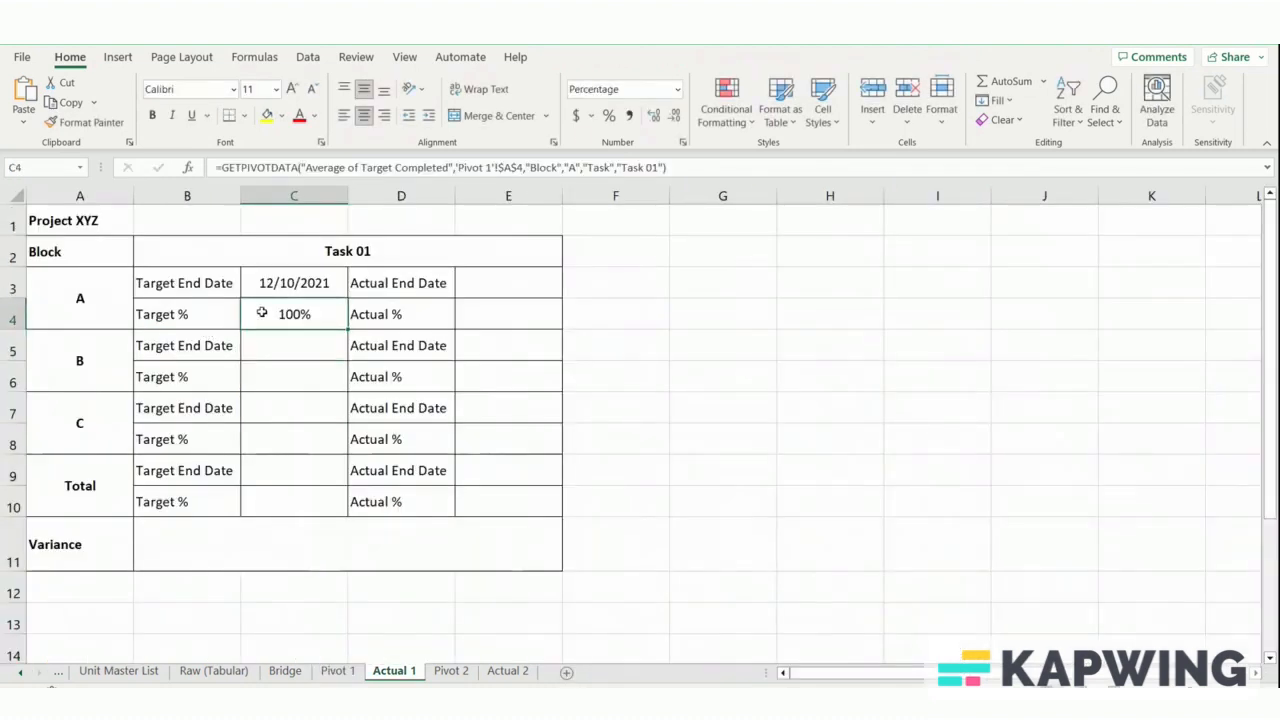
click(580, 162)
key(BackSpace)
key(BackSpace)
key(BackSpace)
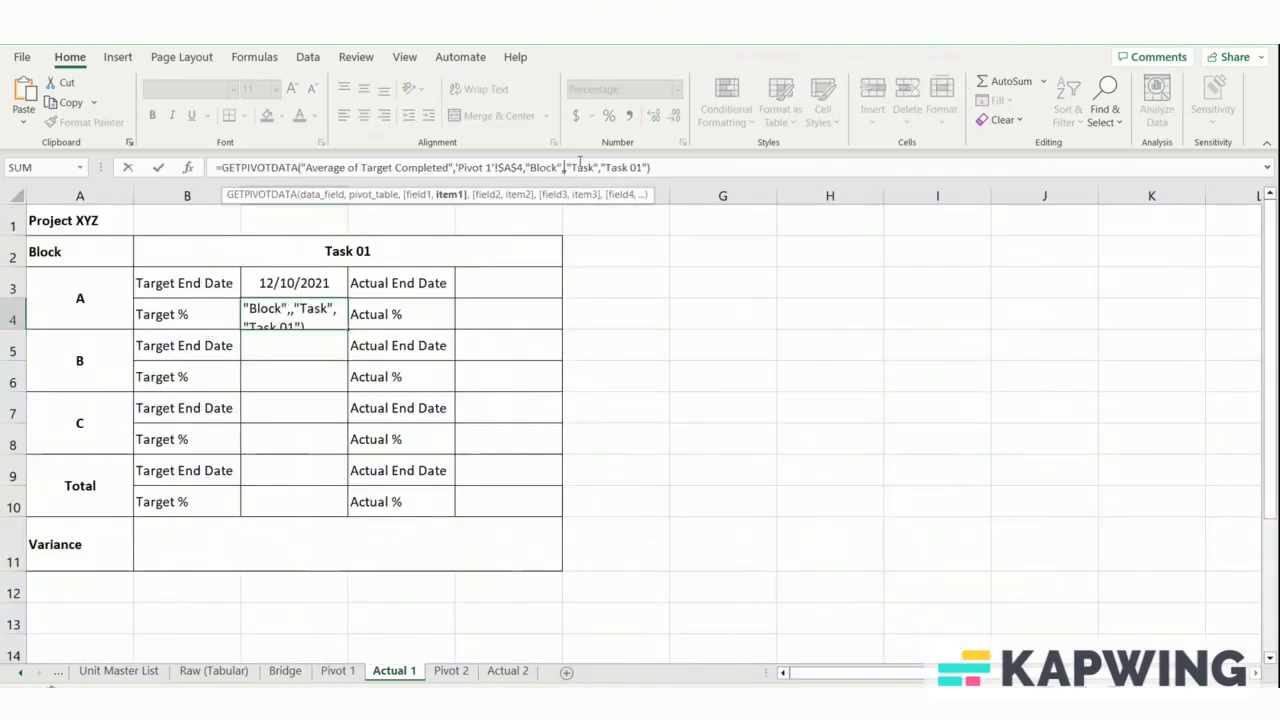
click(97, 306)
click(566, 167)
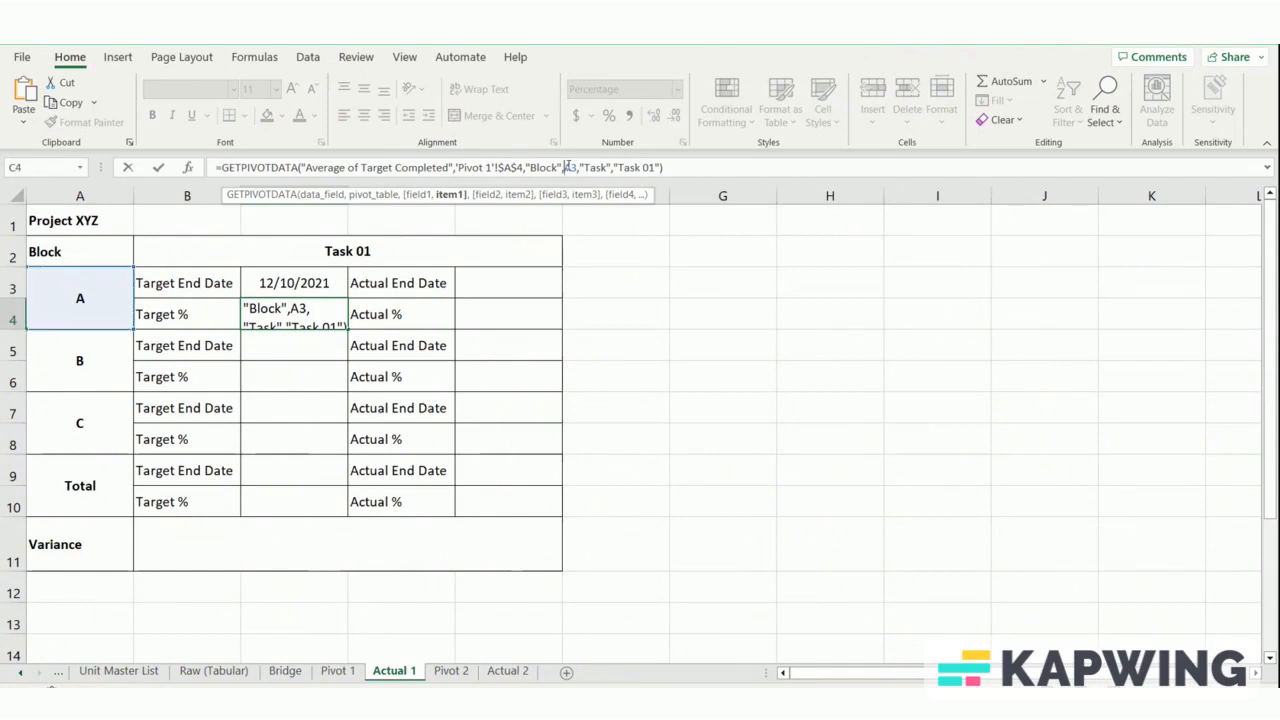
text($)
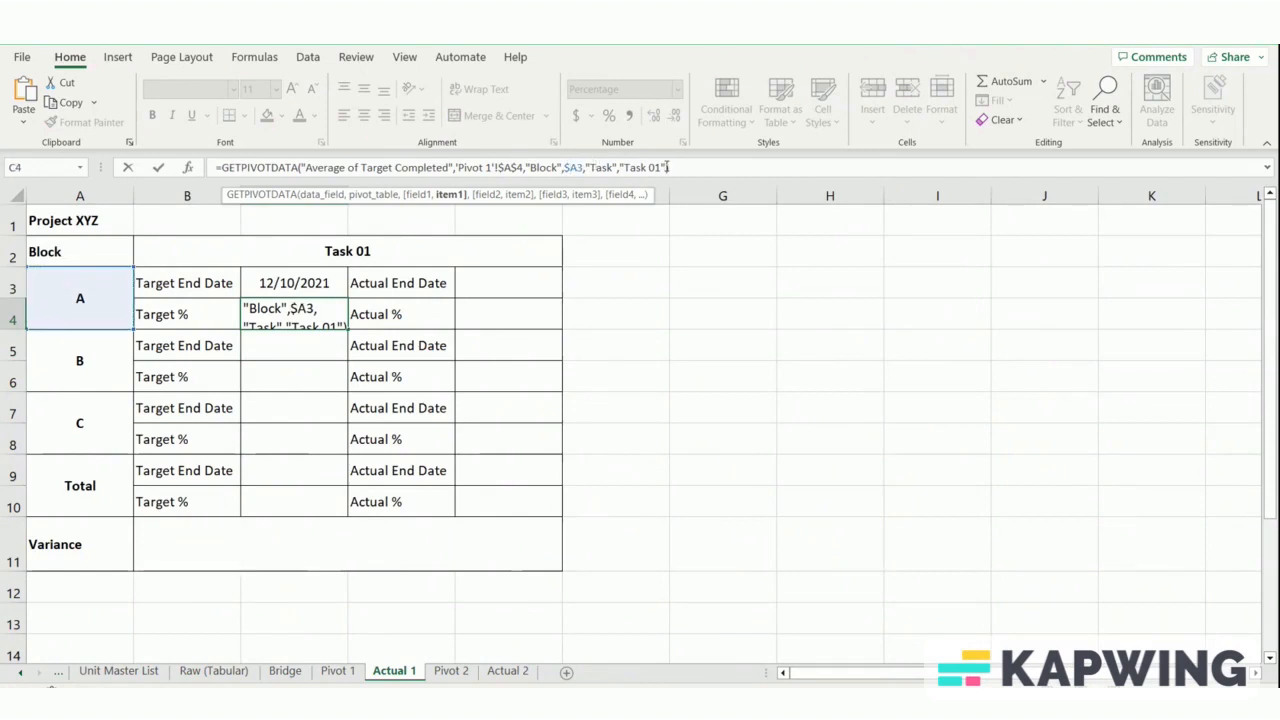
Step: Replace "Task 01" in C4's GETPIVOTDATA formula with the row-locked reference B$2 and commit the formula
drag(668, 167, 618, 167)
key(BackSpace)
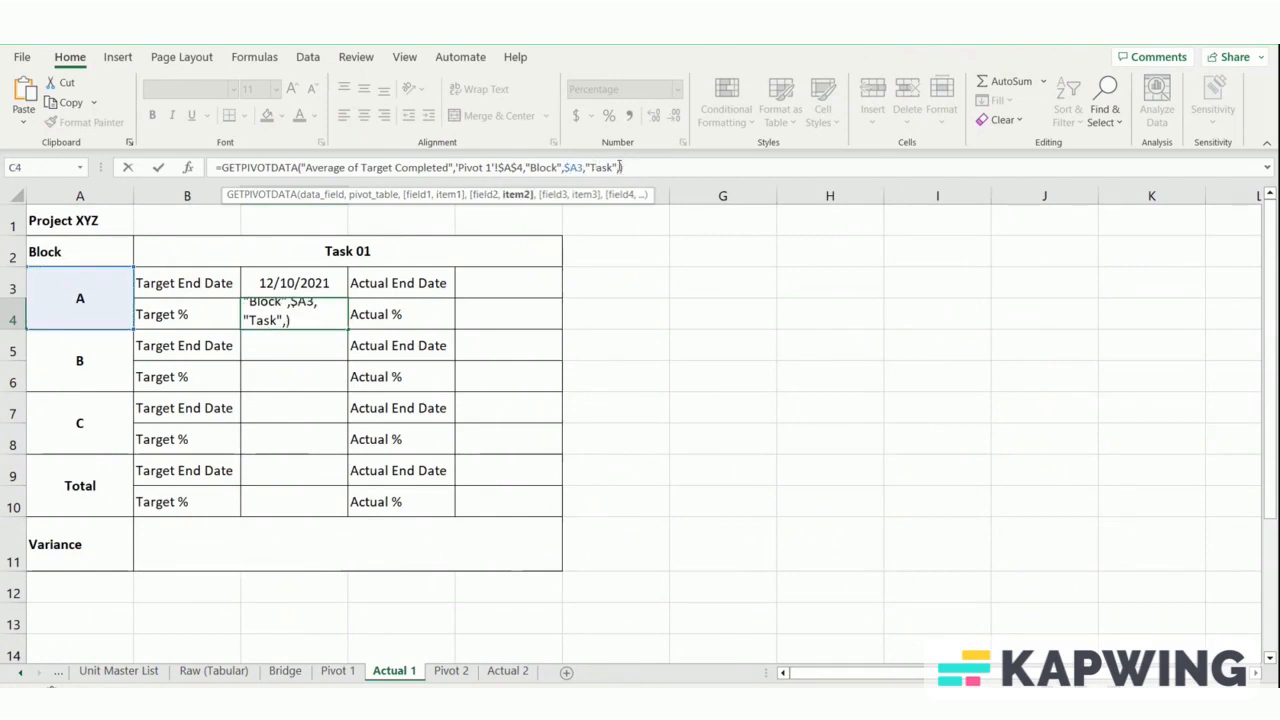
click(405, 256)
click(631, 167)
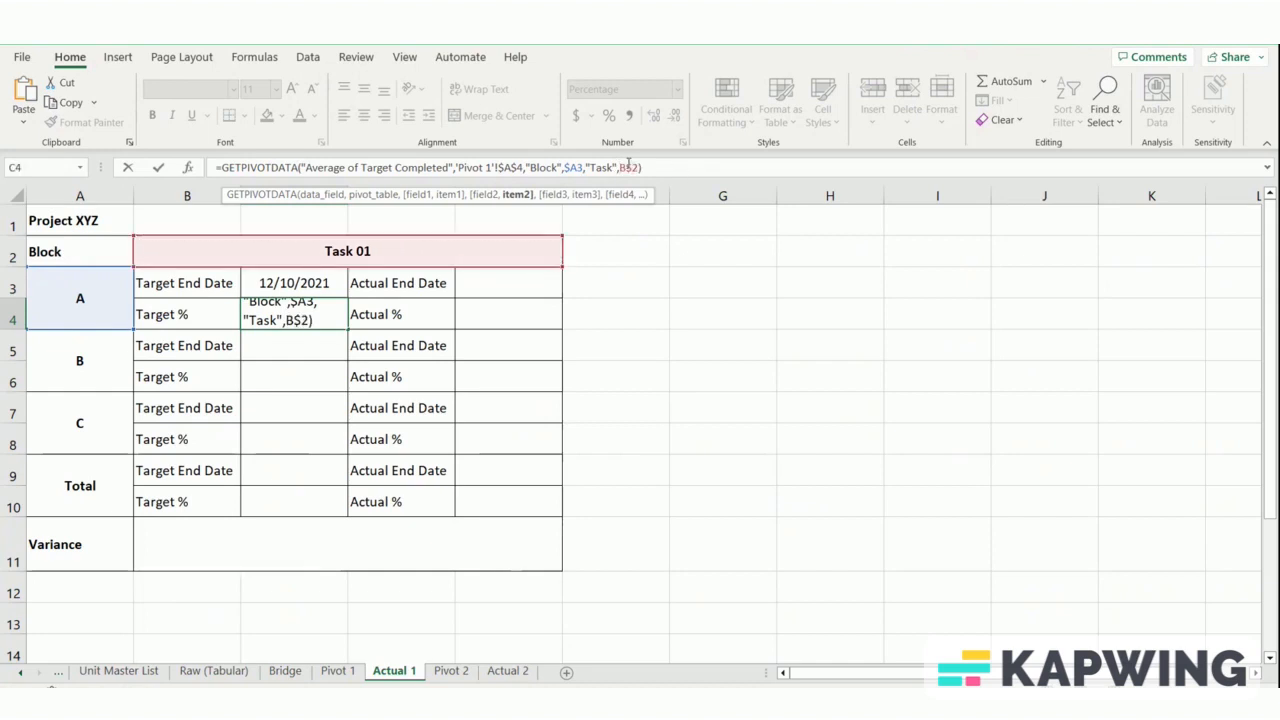
key(Return)
Step: Copy the text of C3's GETPIVOTDATA formula into Block A's Actual End Date cell E3, keeping the references $A3 and B$2
drag(262, 286, 280, 314)
click(359, 341)
click(276, 282)
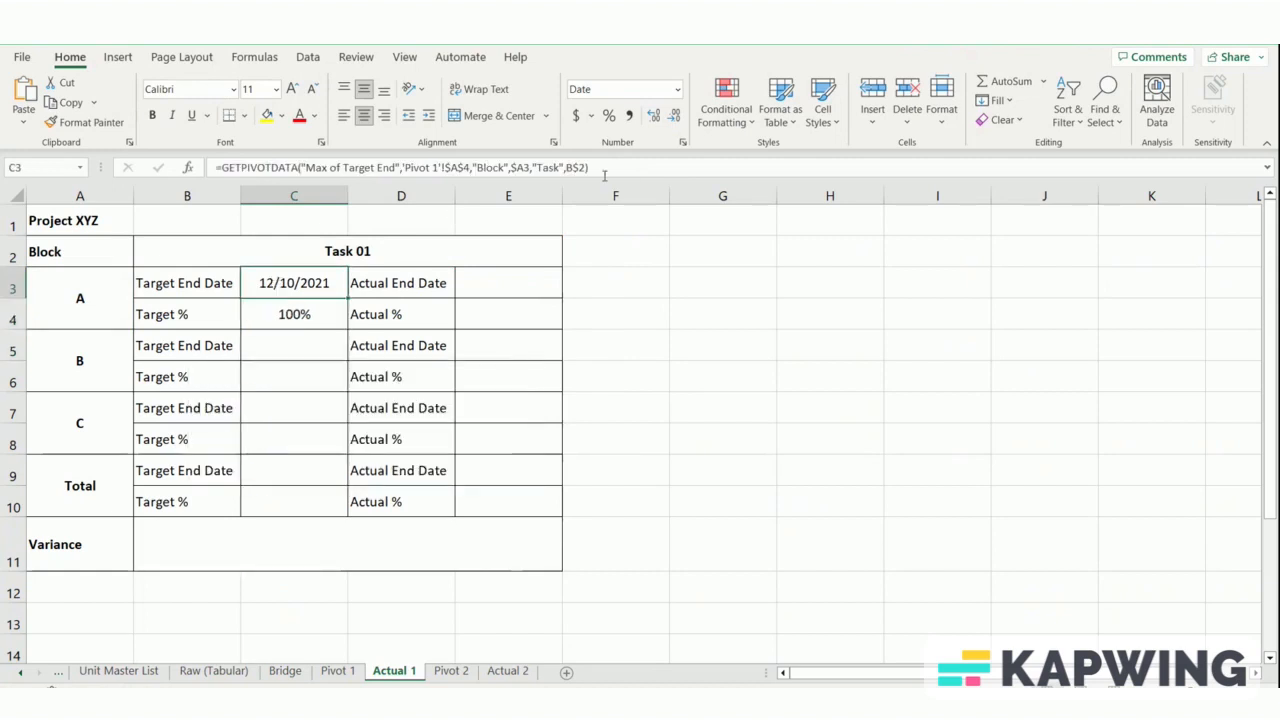
drag(604, 176, 93, 165)
key(ctrl+c)
key(Escape)
click(457, 277)
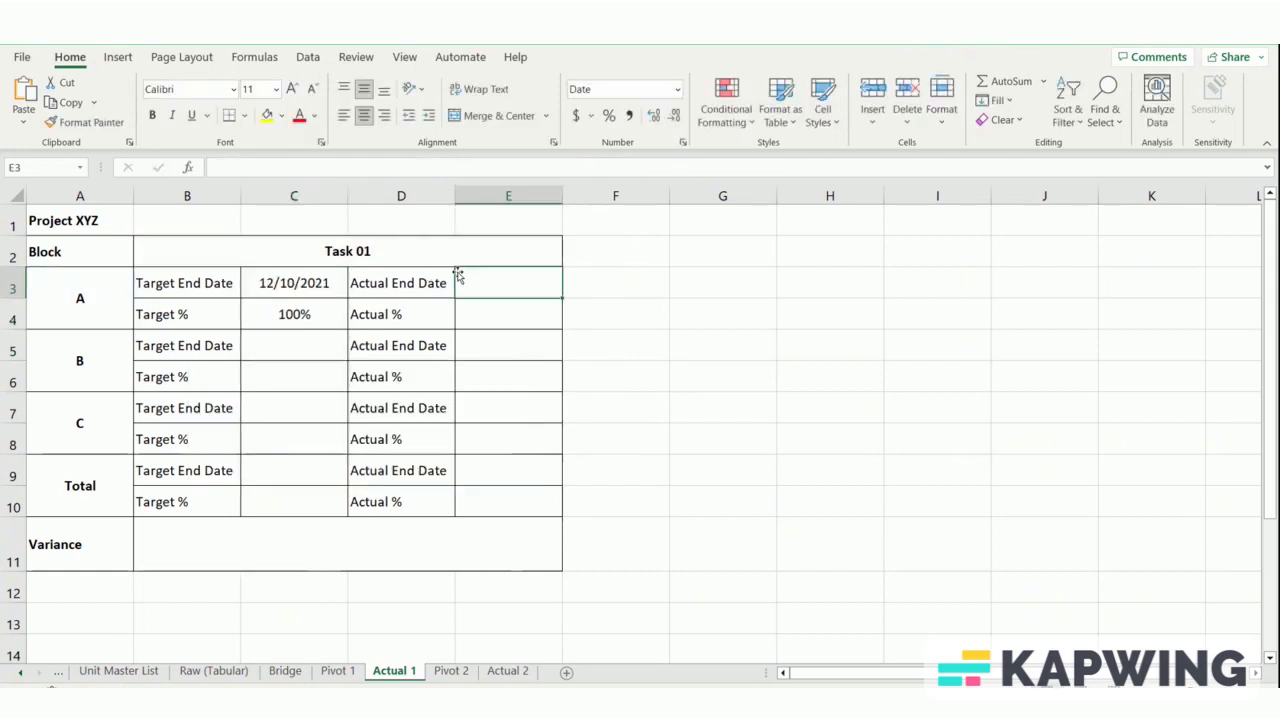
click(273, 168)
key(ctrl+v)
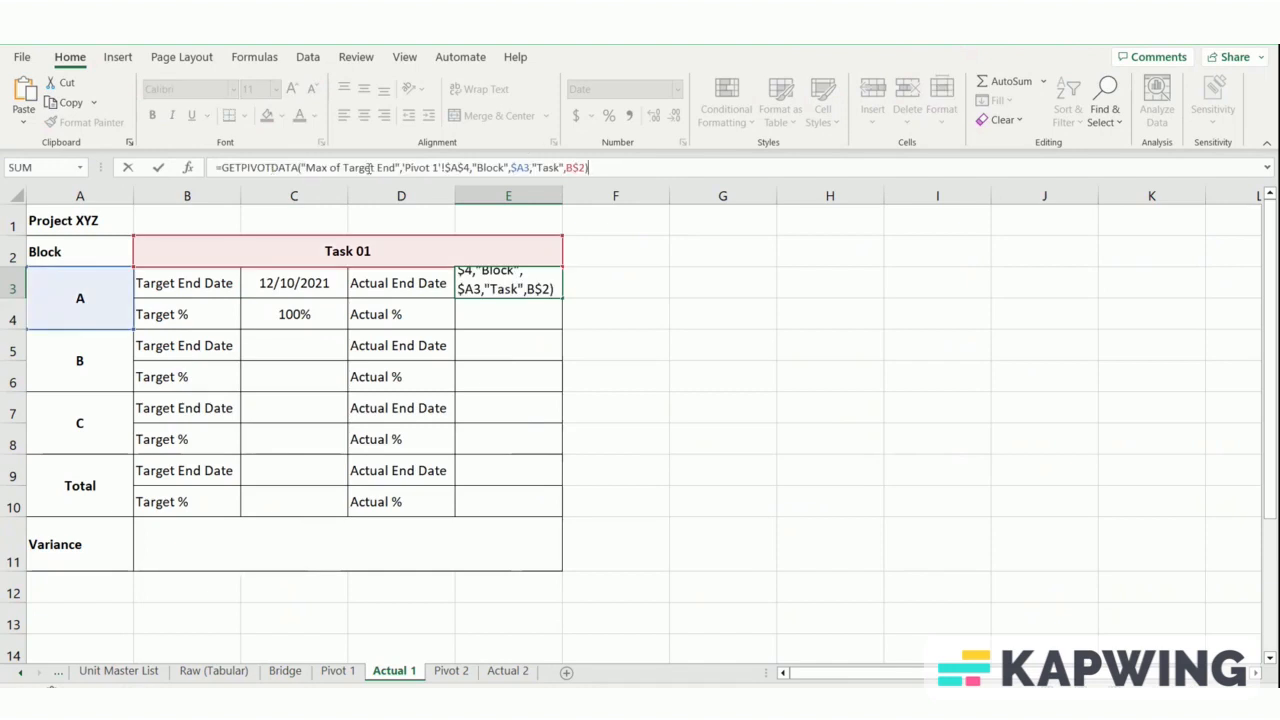
Step: Change the data field in E3's formula to "Max of Actual End" and commit it
click(372, 168)
key(BackSpace)
key(BackSpace)
key(BackSpace)
key(BackSpace)
key(BackSpace)
key(BackSpace)
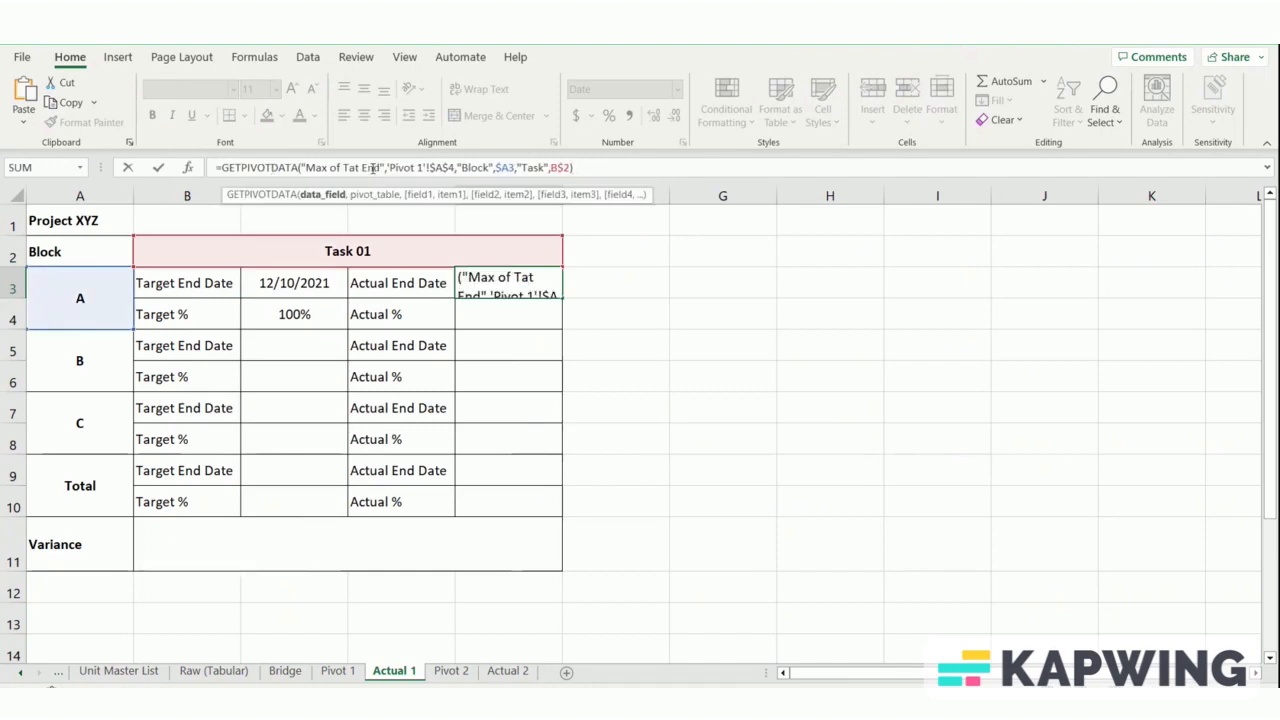
text(Actual)
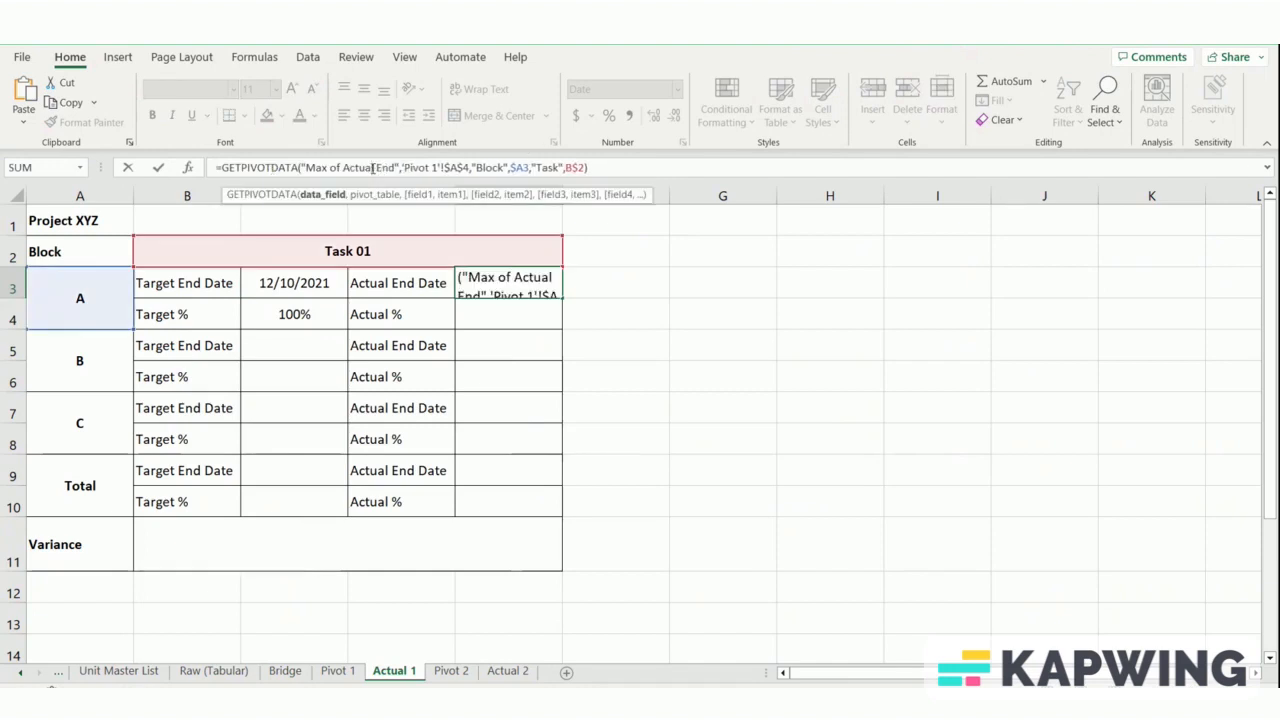
key(Return)
Step: Copy the text of C4's GETPIVOTDATA formula into Block A's Actual % cell E4
click(274, 292)
click(285, 315)
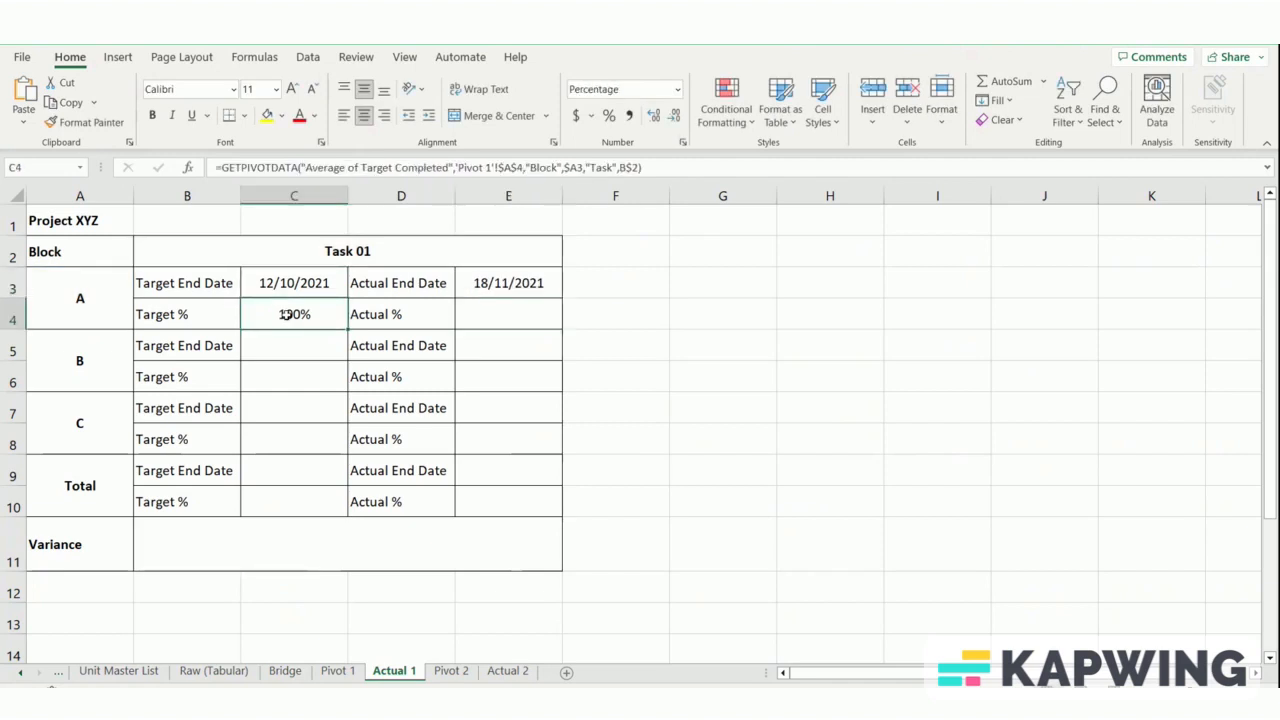
click(210, 172)
key(Escape)
click(526, 317)
click(384, 170)
key(ctrl+v)
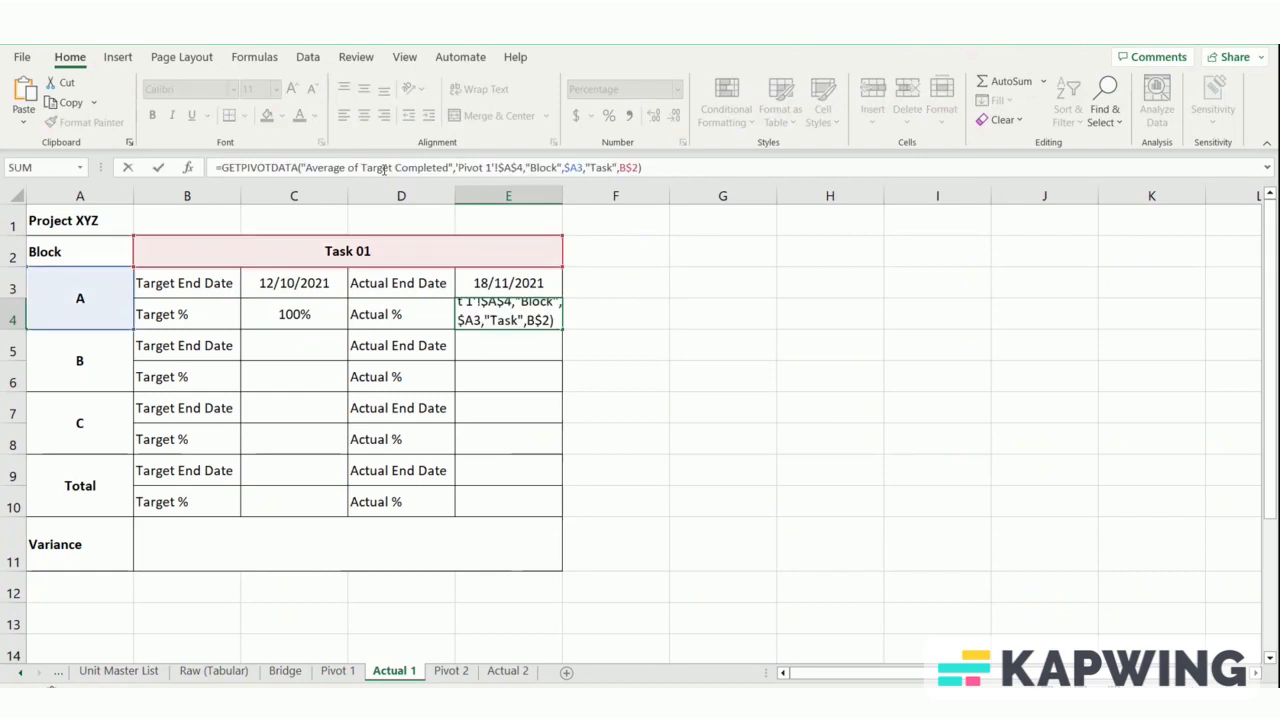
Step: Change the data field in E4's formula to "Average of Actual Completed" and commit it
click(390, 167)
key(BackSpace)
key(BackSpace)
key(BackSpace)
key(BackSpace)
key(BackSpace)
key(BackSpace)
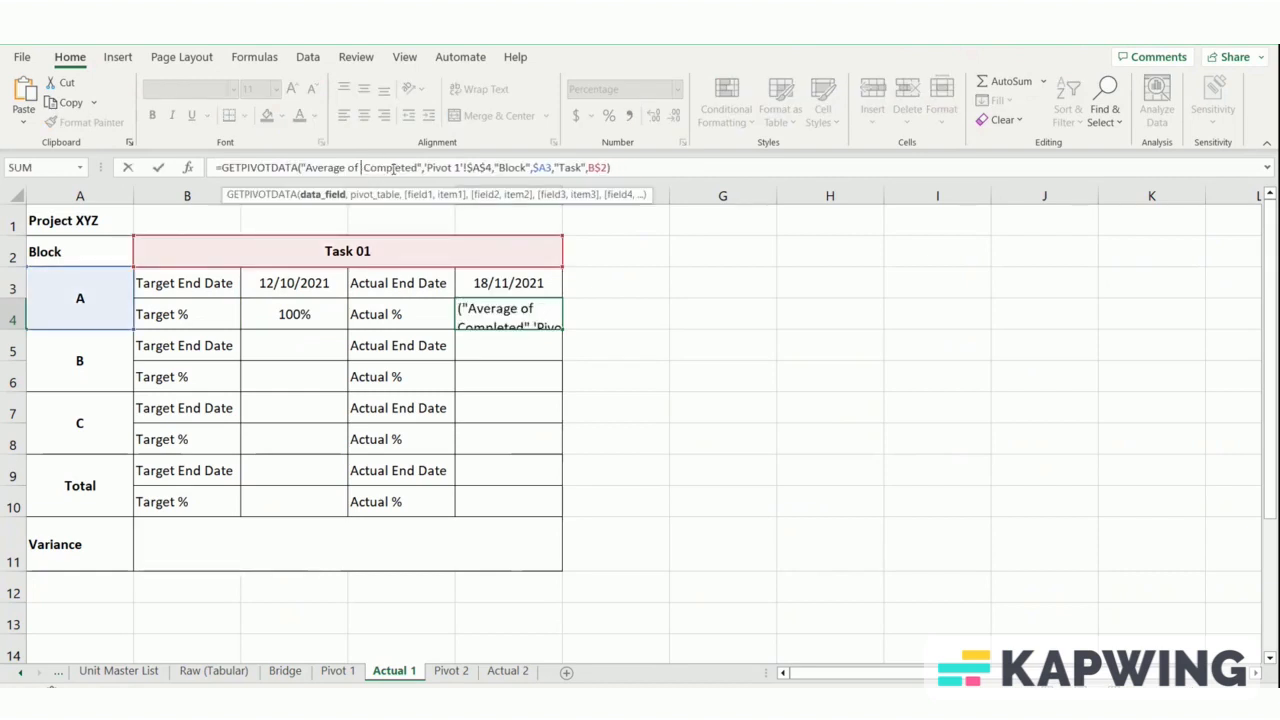
text(Actual)
key(Return)
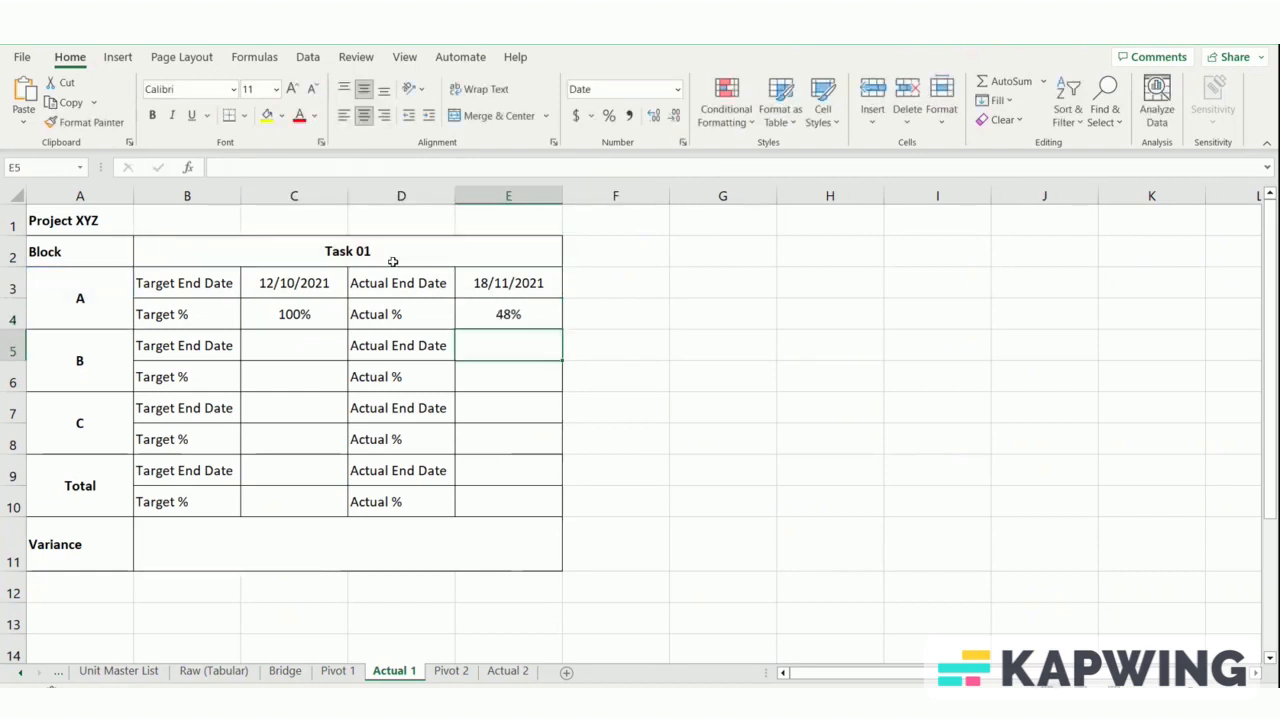
Step: Wrap E3's GETPIVOTDATA formula in IF(E4<>1,"",…) so the Actual End Date stays blank unless Actual % is 100%
click(488, 302)
click(475, 278)
click(226, 168)
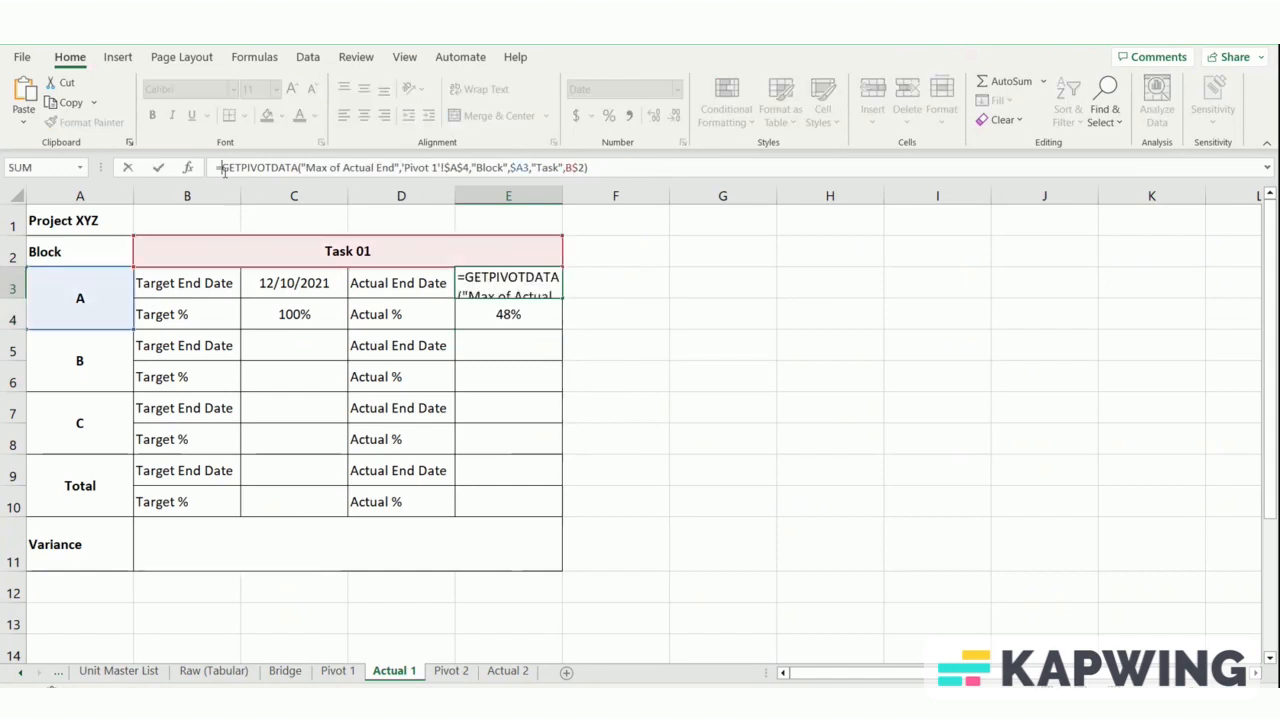
text(if()
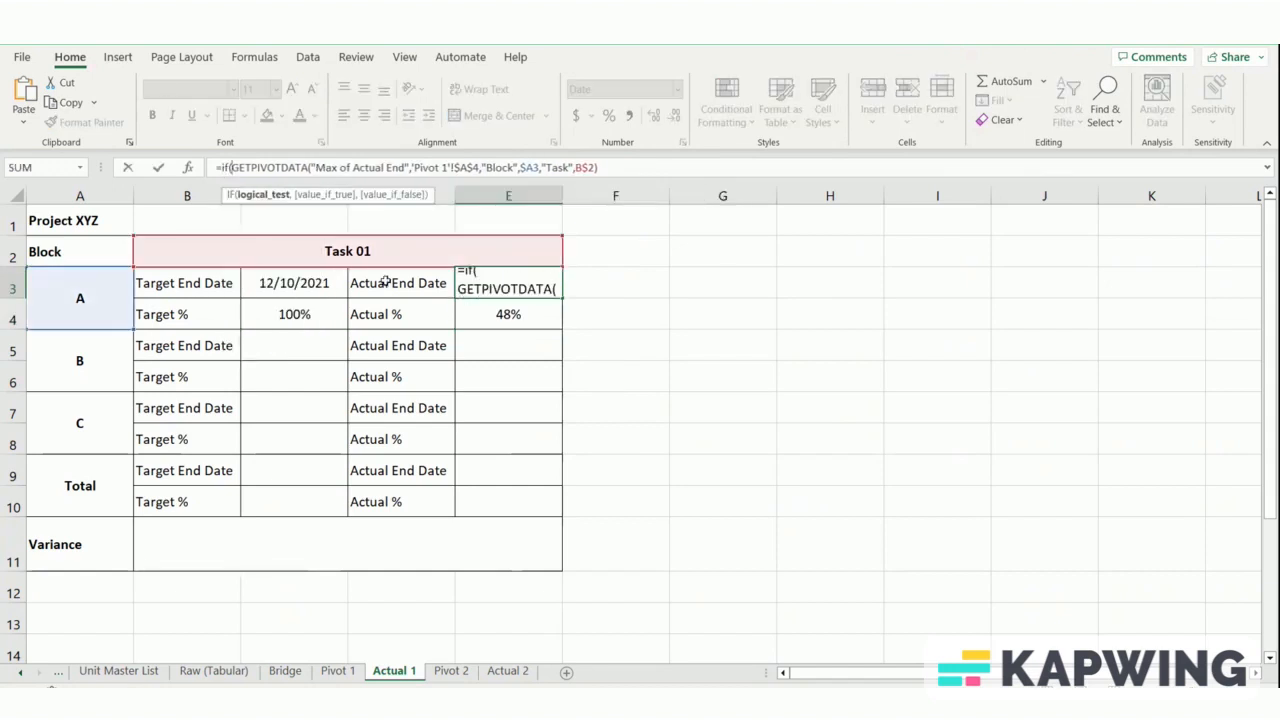
click(510, 316)
text(<>1,)
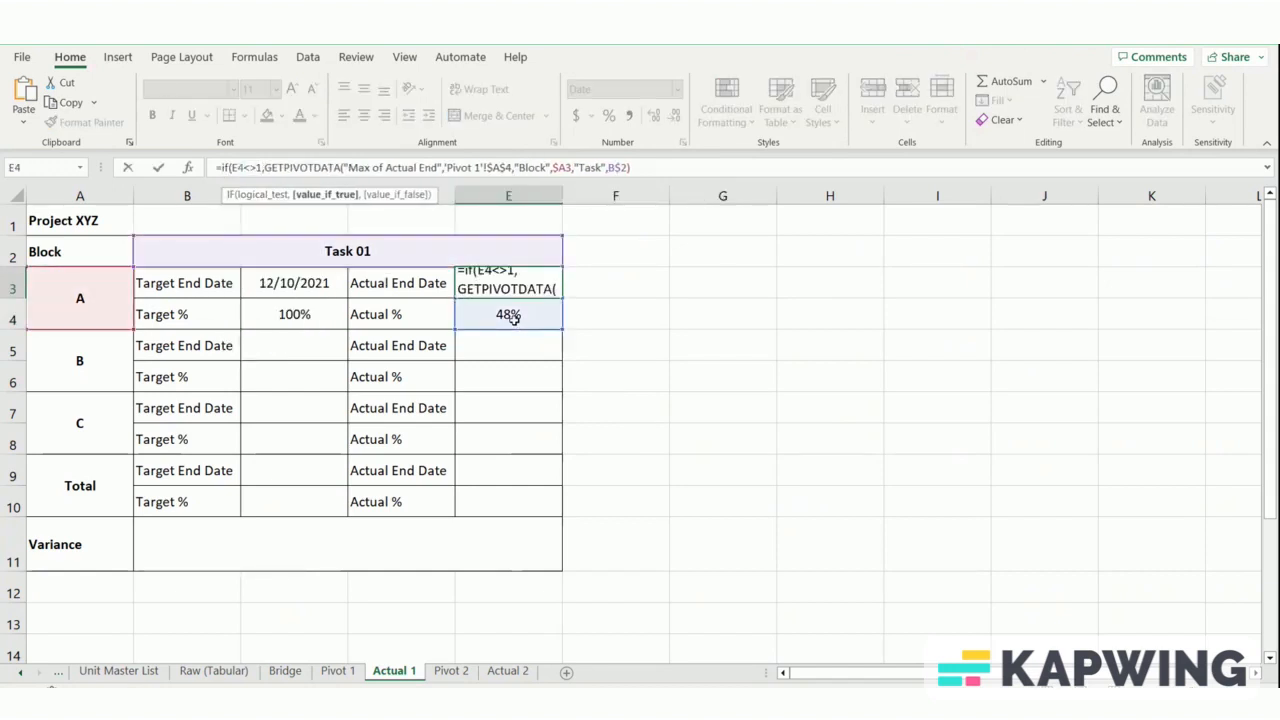
text("",)
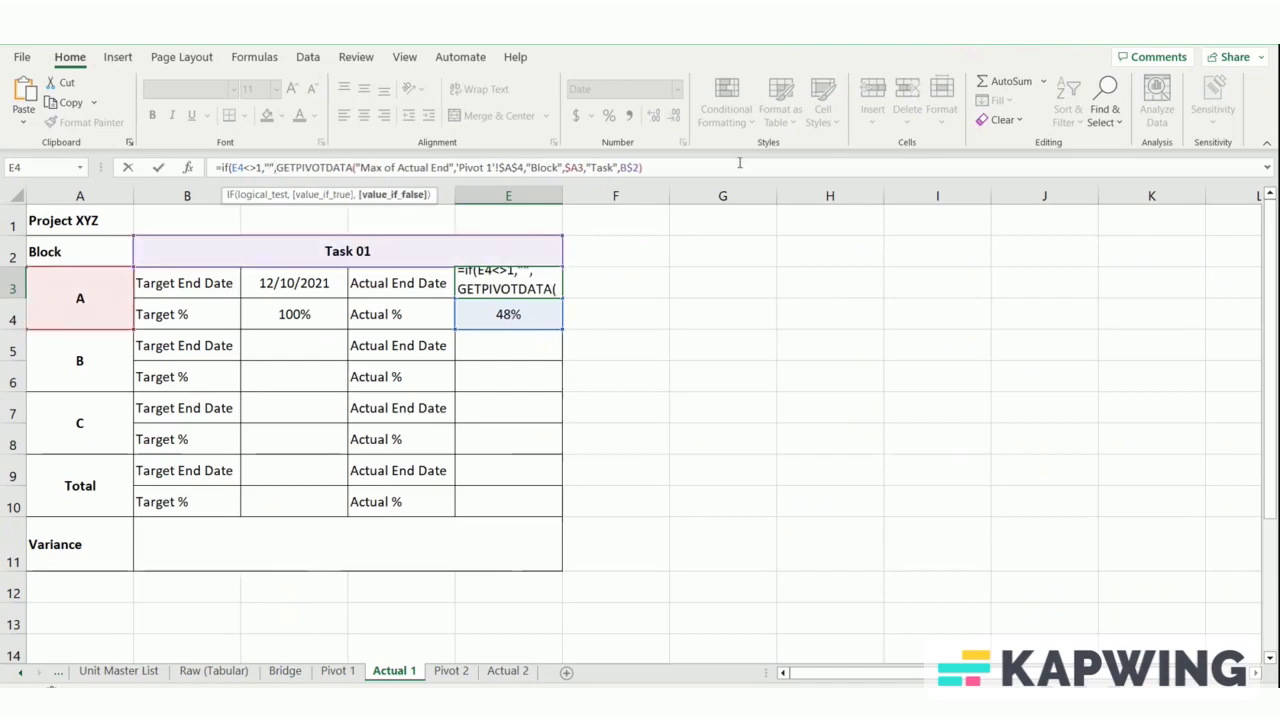
click(740, 163)
text())
key(Return)
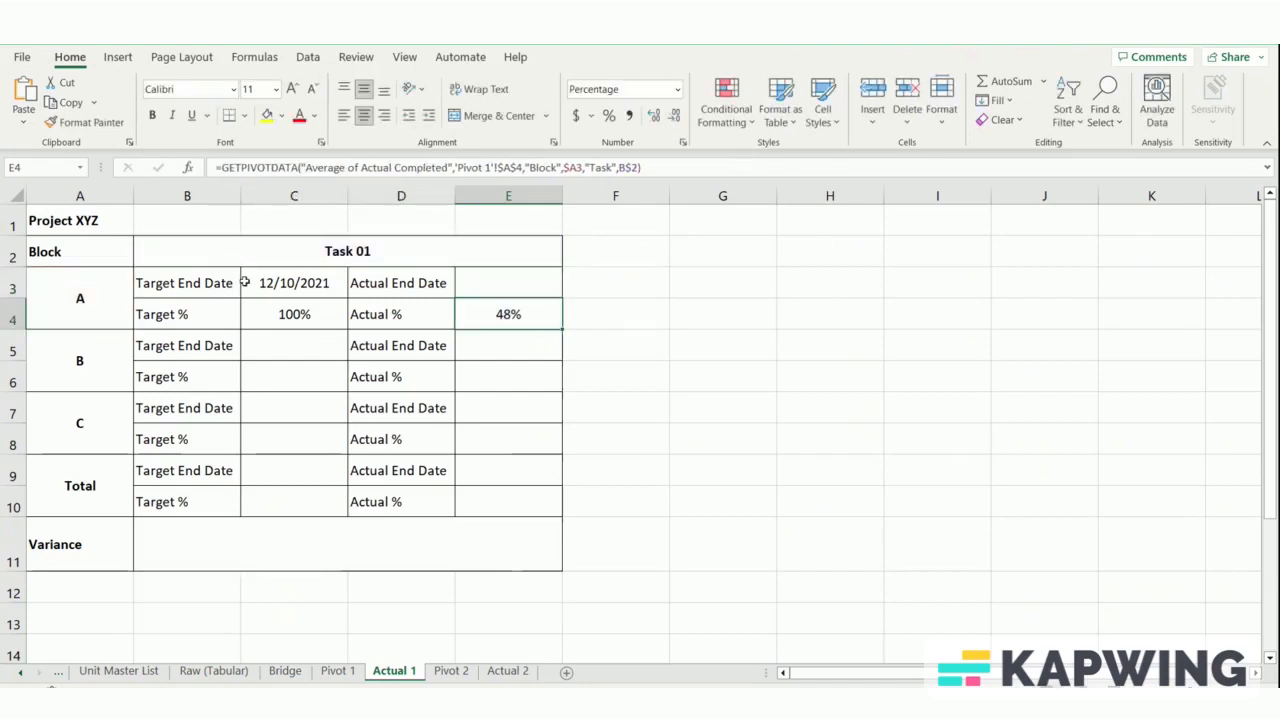
Step: Copy Block A's labels and formulas in B3:E4 to the Block B and C rows, B5:E8
drag(171, 286, 477, 306)
key(ctrl+c)
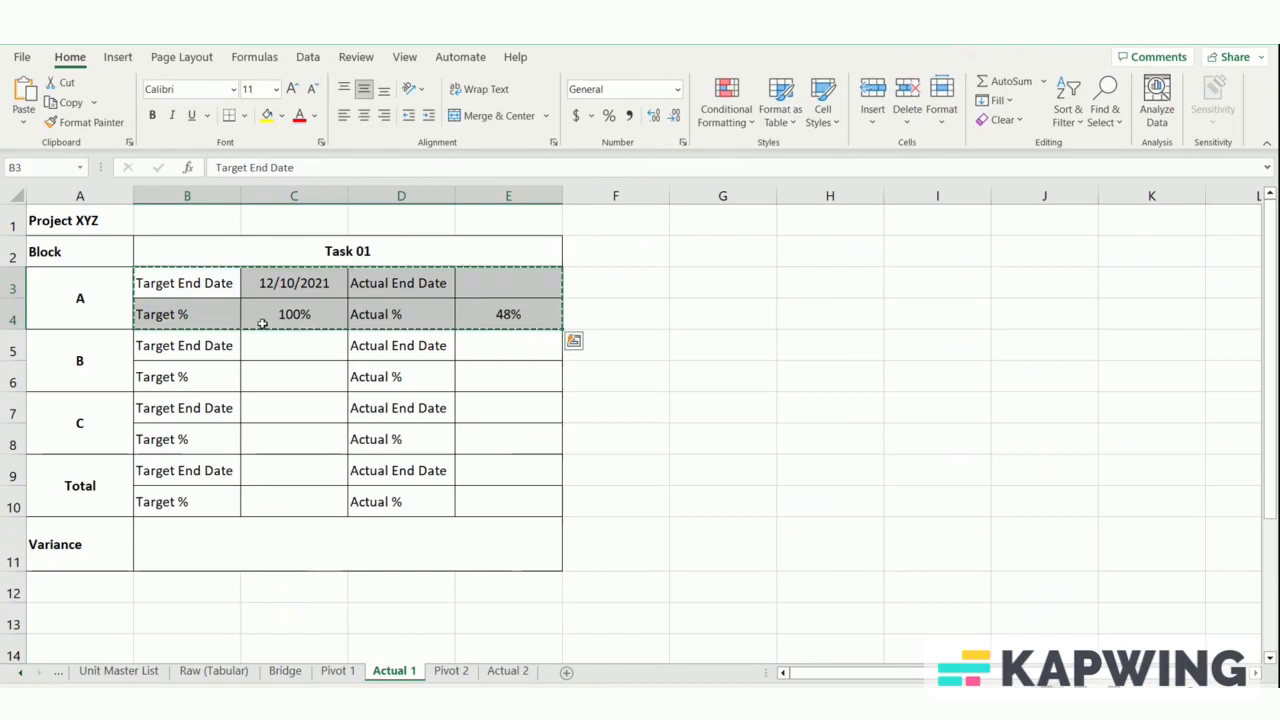
drag(171, 334, 459, 434)
key(ctrl+v)
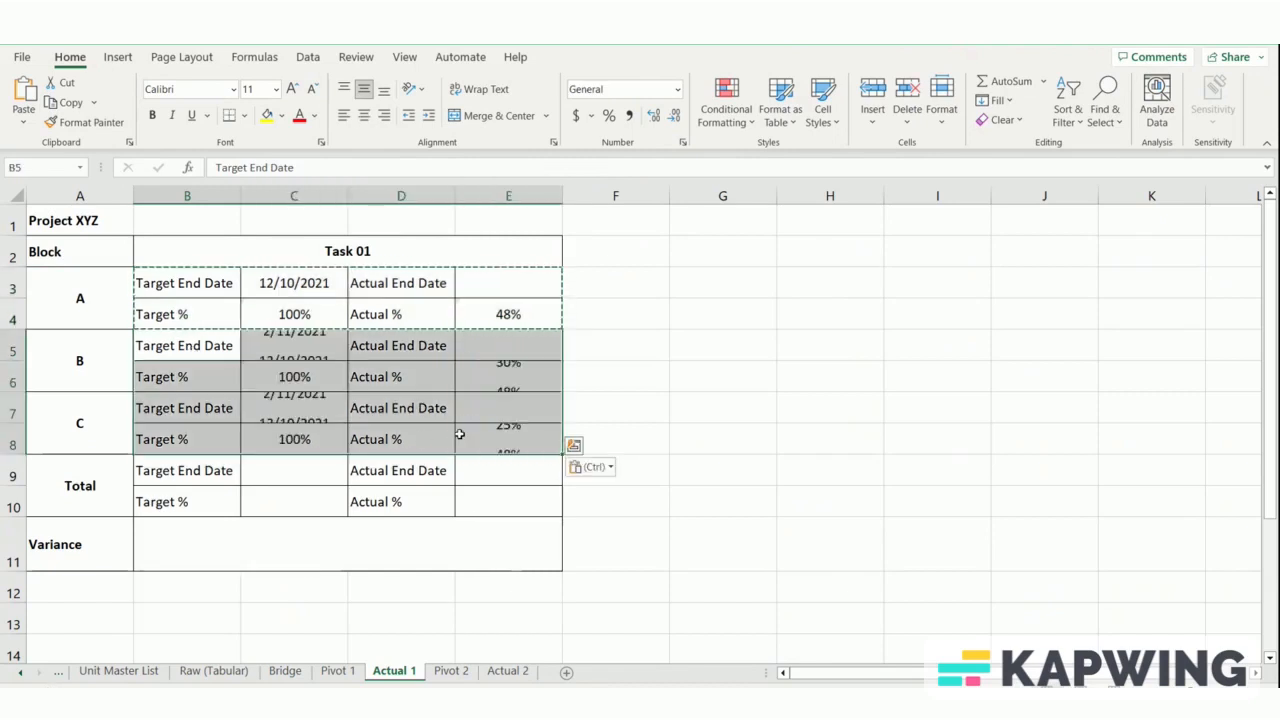
Step: Enter =MAX(C3,C5,C7) in C9 as the Total row's Target End Date
click(300, 470)
text(=max)
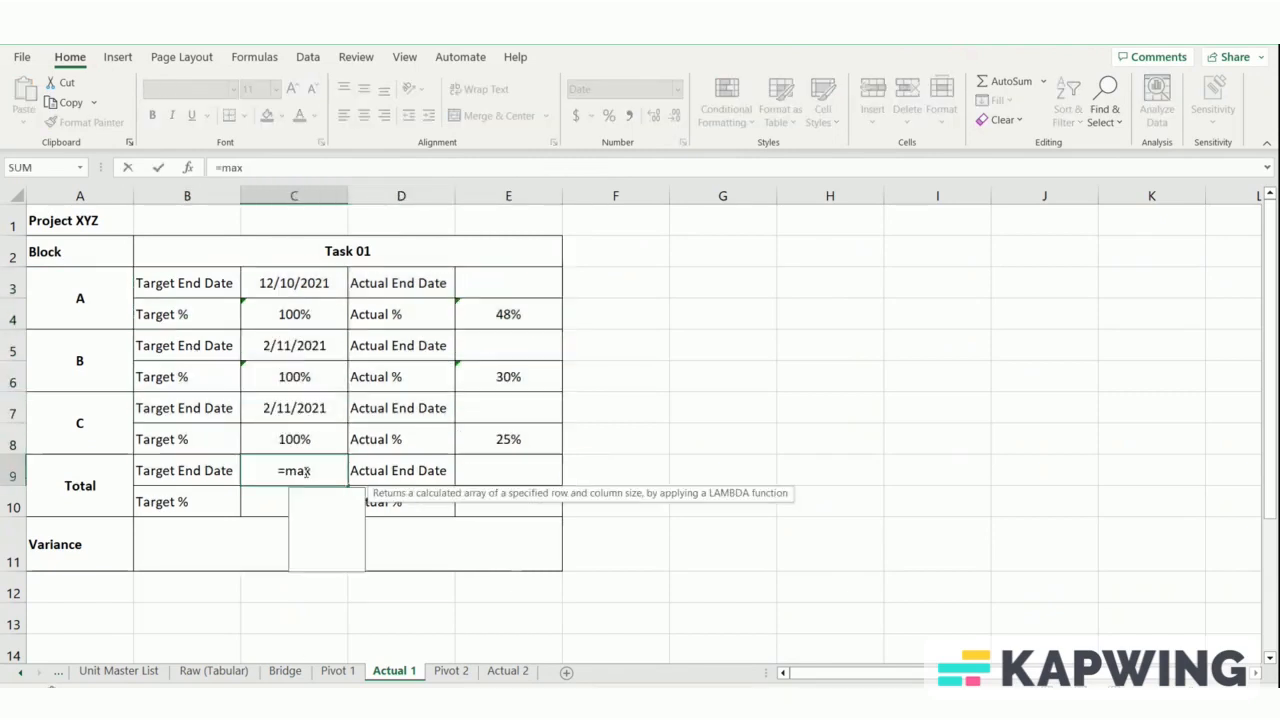
text(()
click(286, 289)
text(,)
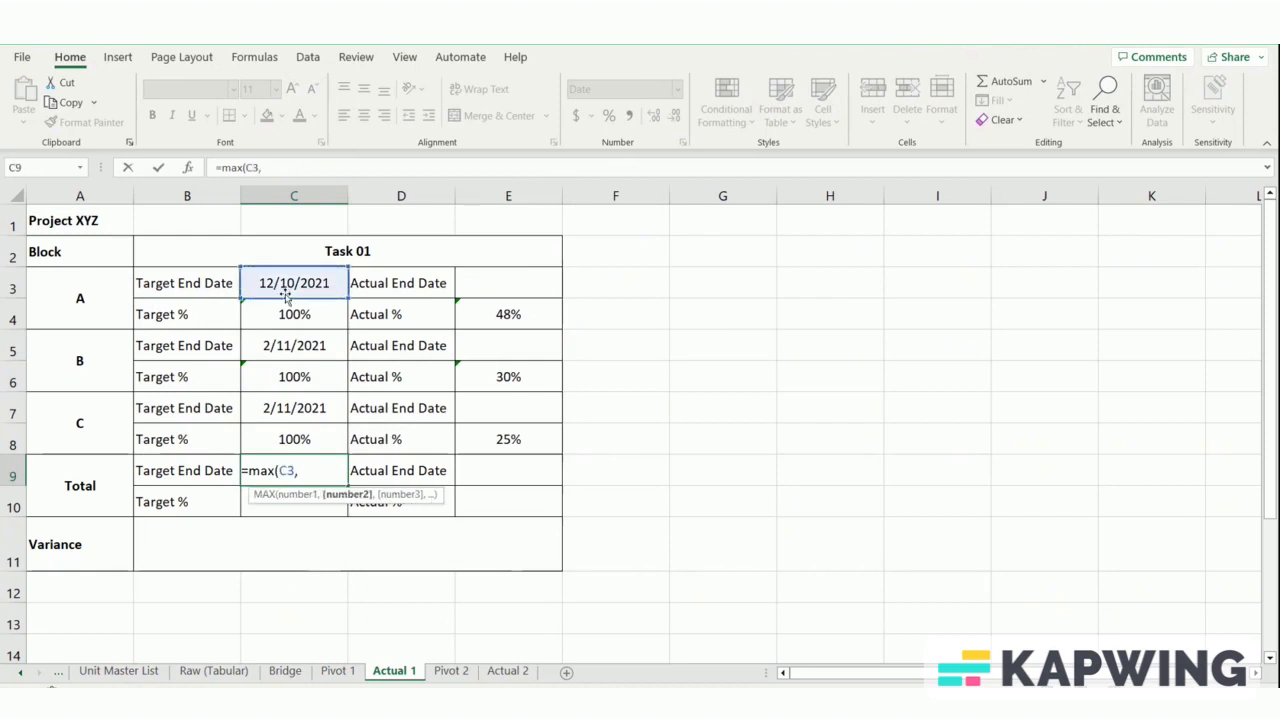
click(290, 347)
text(,)
click(296, 406)
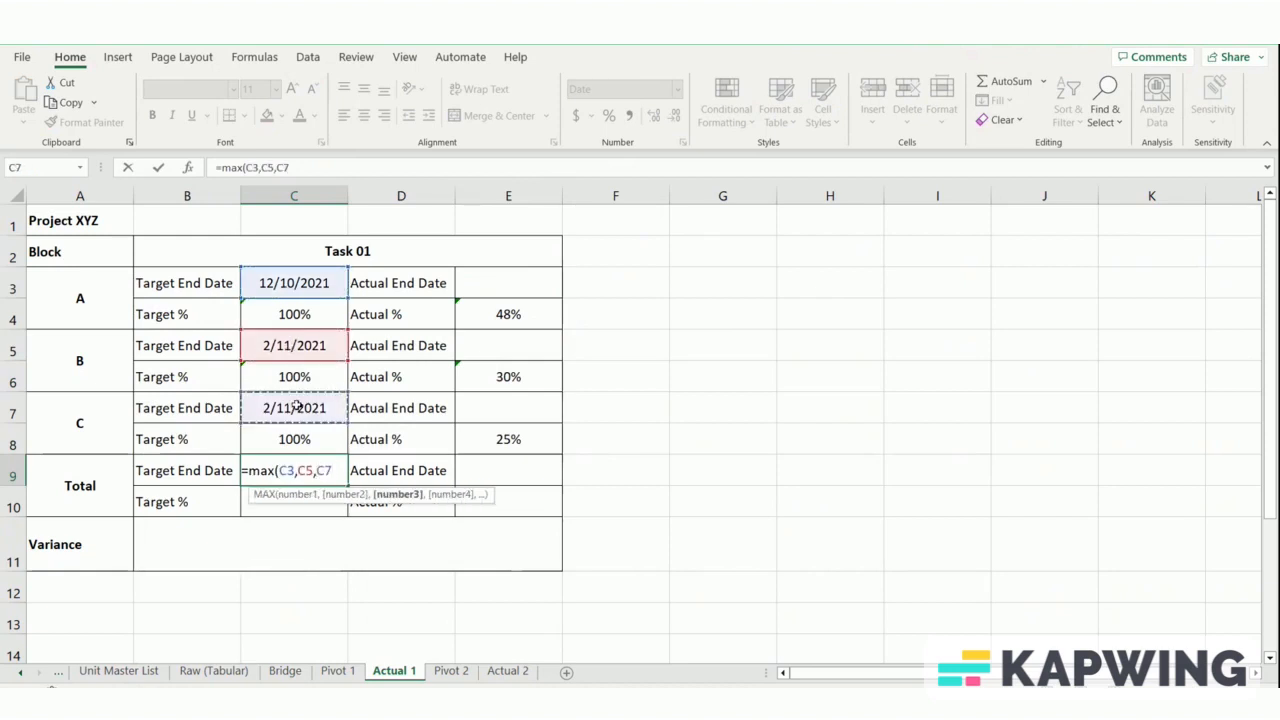
text())
key(Return)
Step: Enter =AVERAGE(C4,C6,C8) in C10 as the Total row's Target %
text(=)
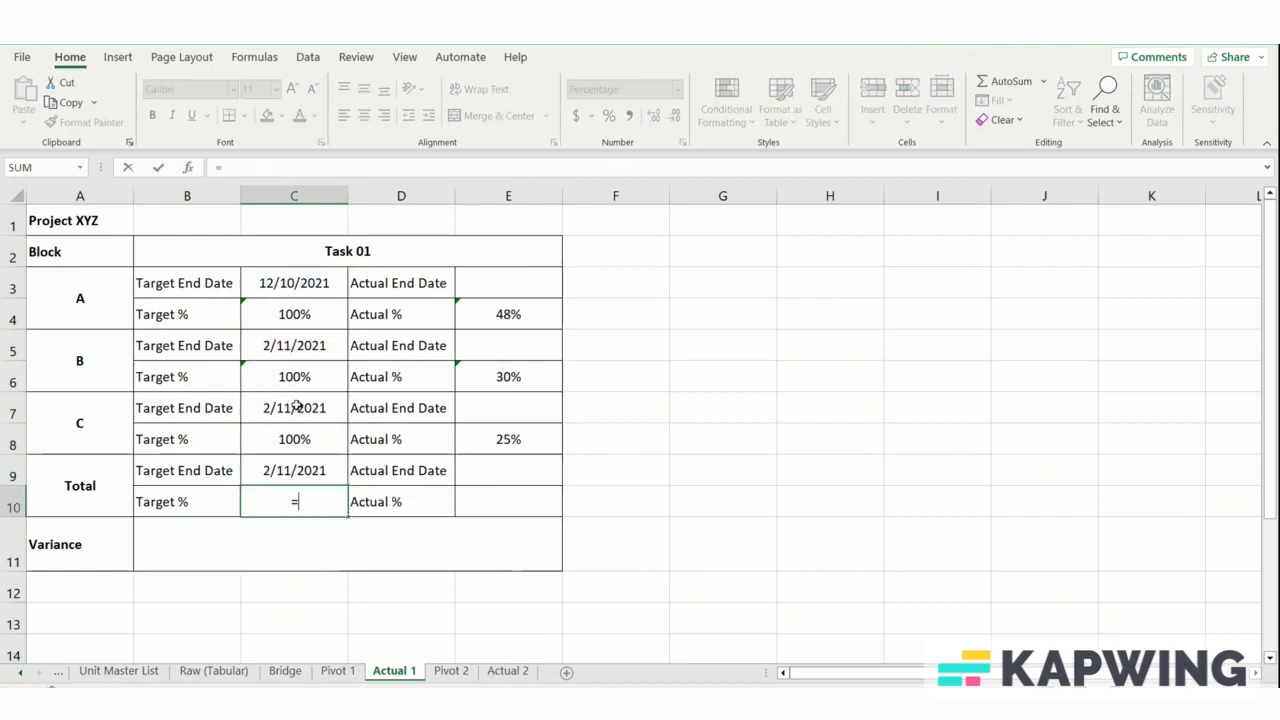
text(average()
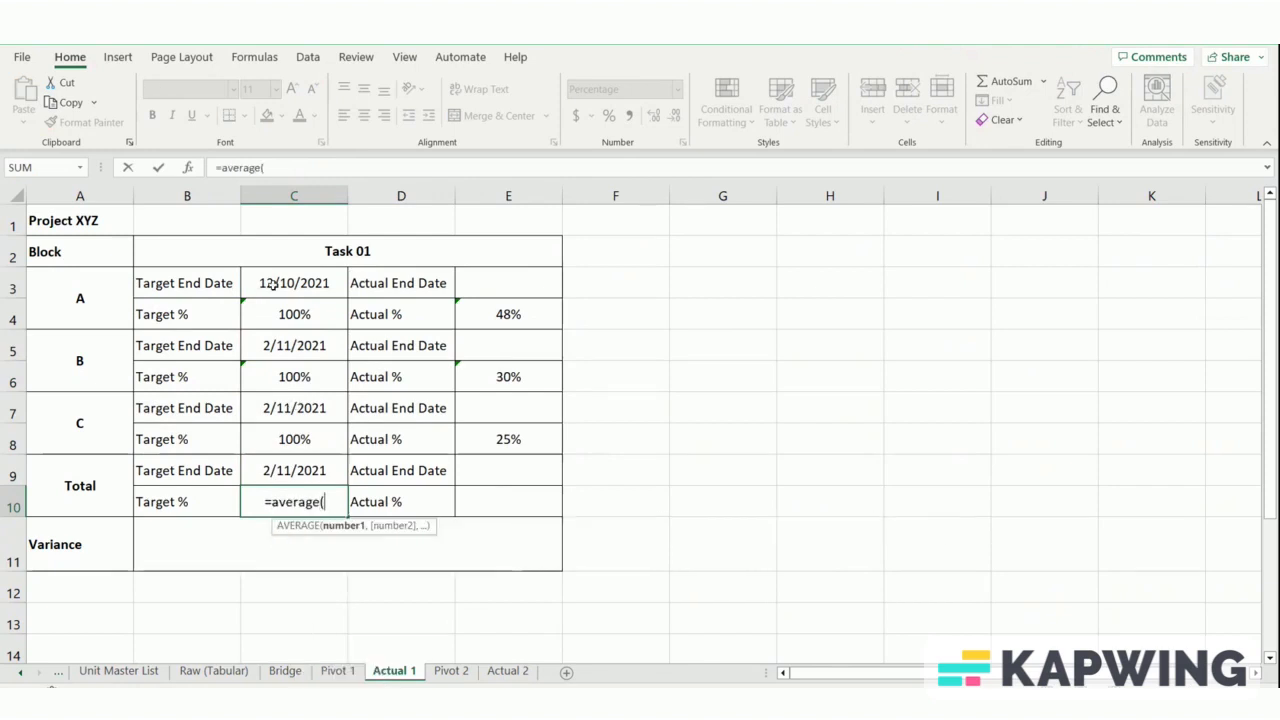
click(279, 326)
text(,)
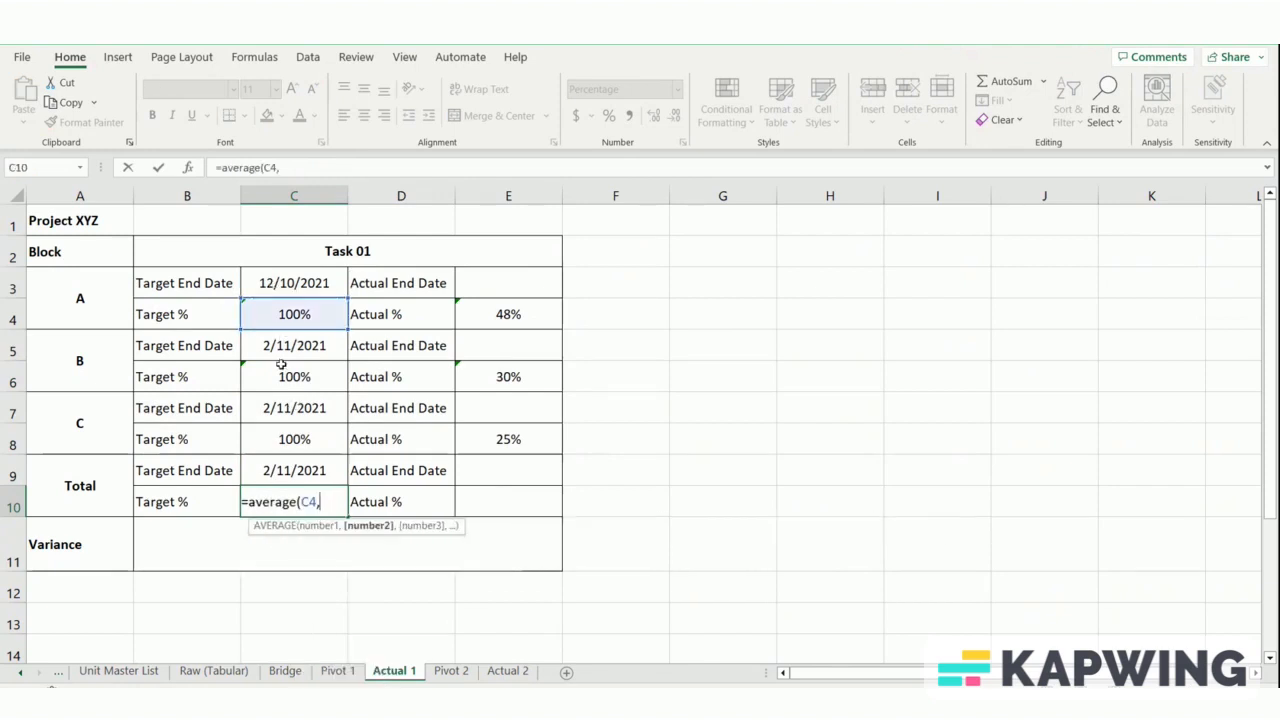
click(283, 368)
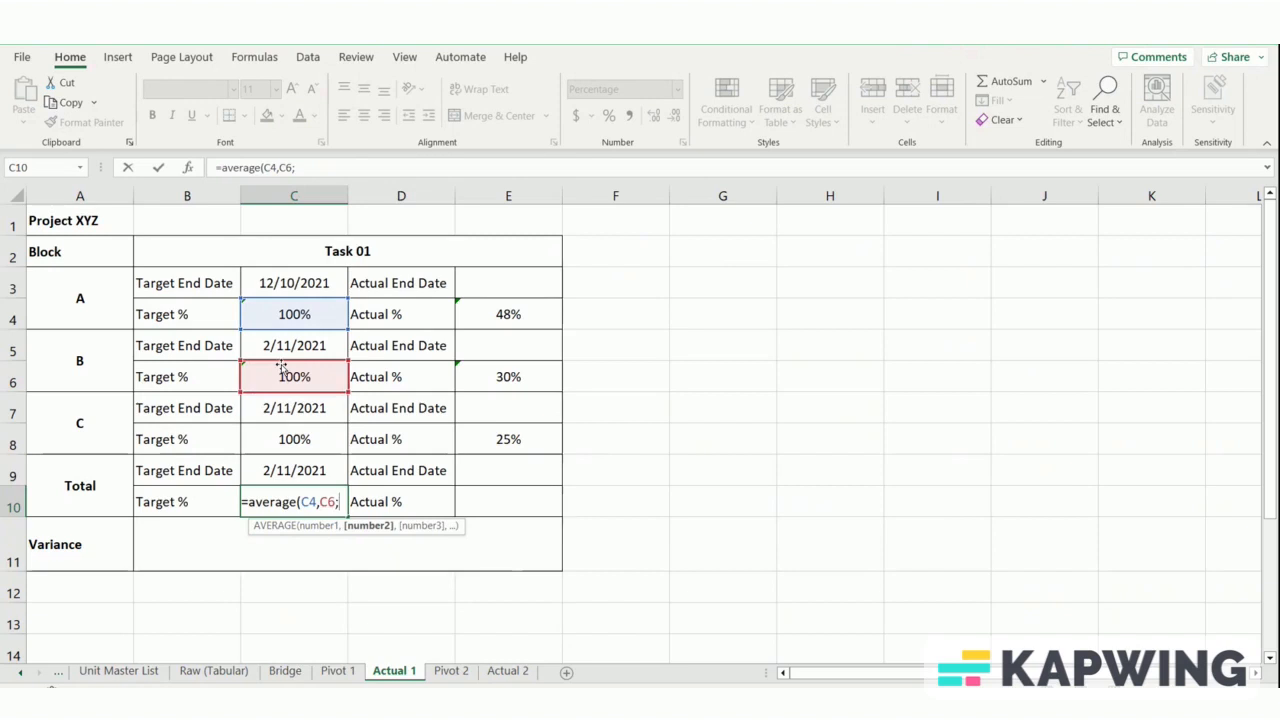
text(,)
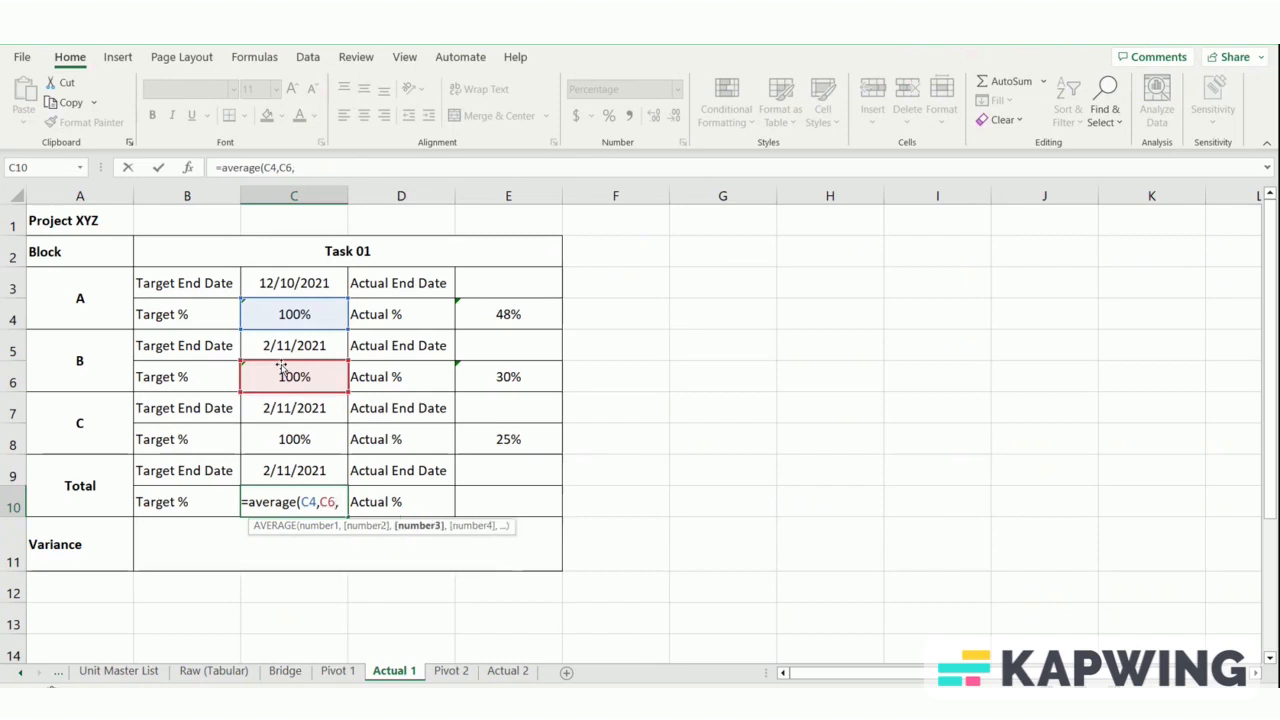
click(293, 440)
text())
key(Return)
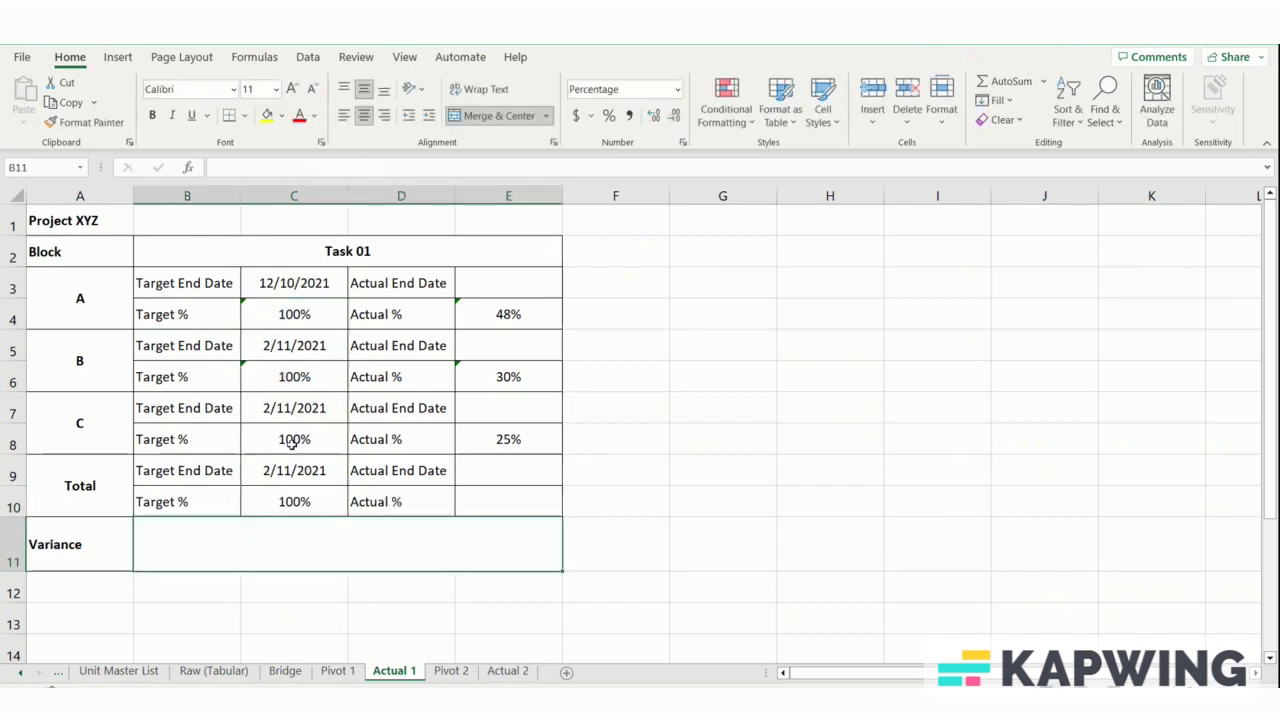
Step: Copy the Total formulas in C9:C10 to the Actual End Date and Actual % cells E9:E10
drag(322, 477, 317, 504)
key(ctrl+c)
click(528, 474)
key(ctrl+v)
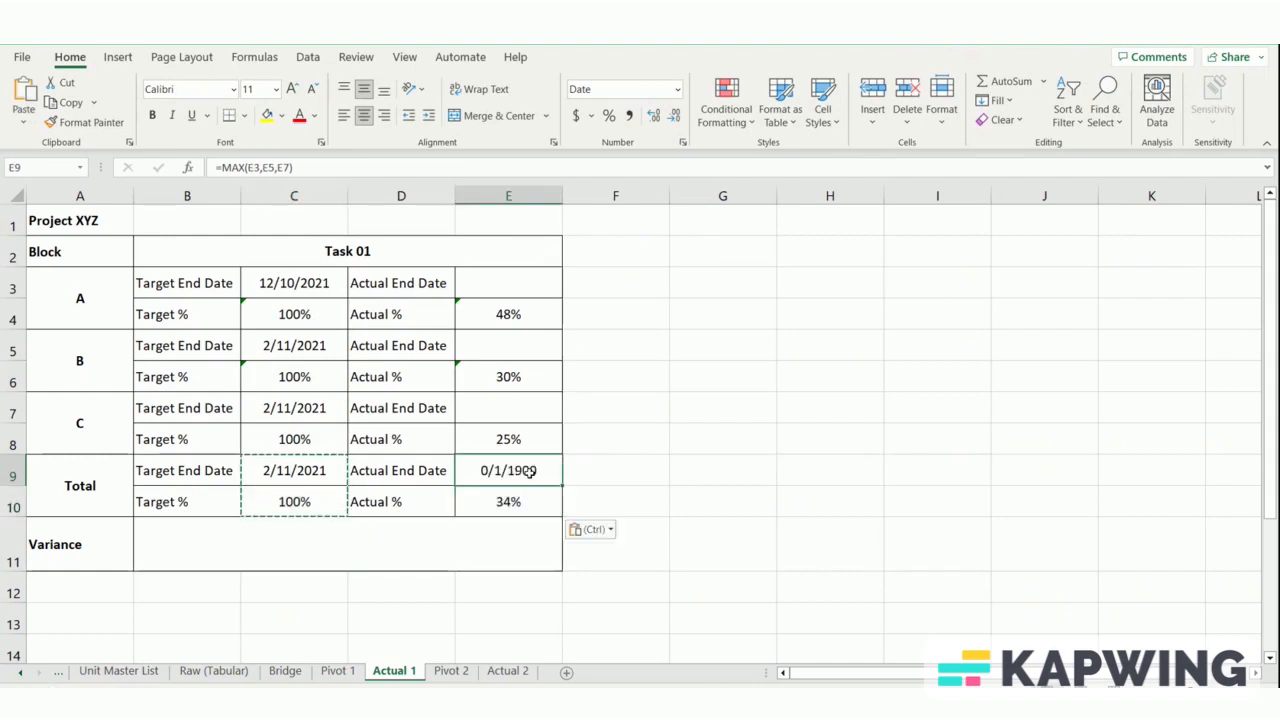
Step: Wrap E9's MAX formula as =IF(E10<>1,"",MAX(E3,E5,E7)) to blank the total Actual End Date unless Actual % is 100%
click(223, 167)
text(if()
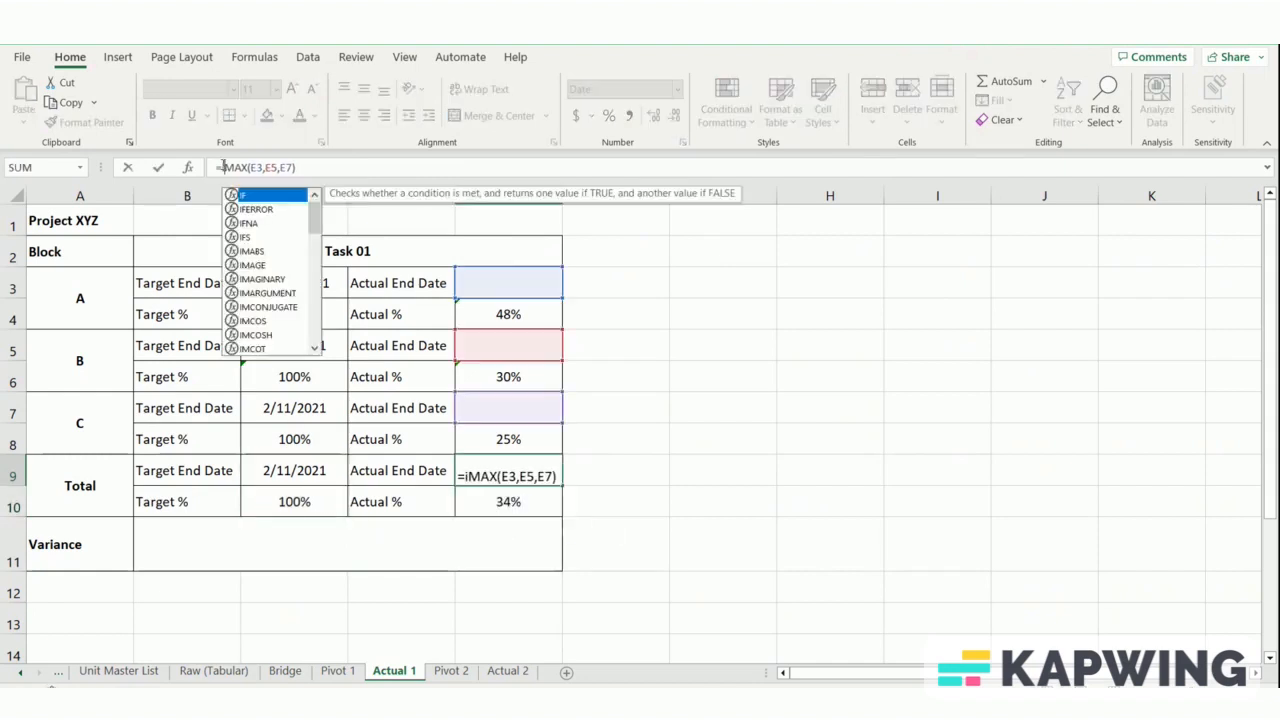
click(491, 498)
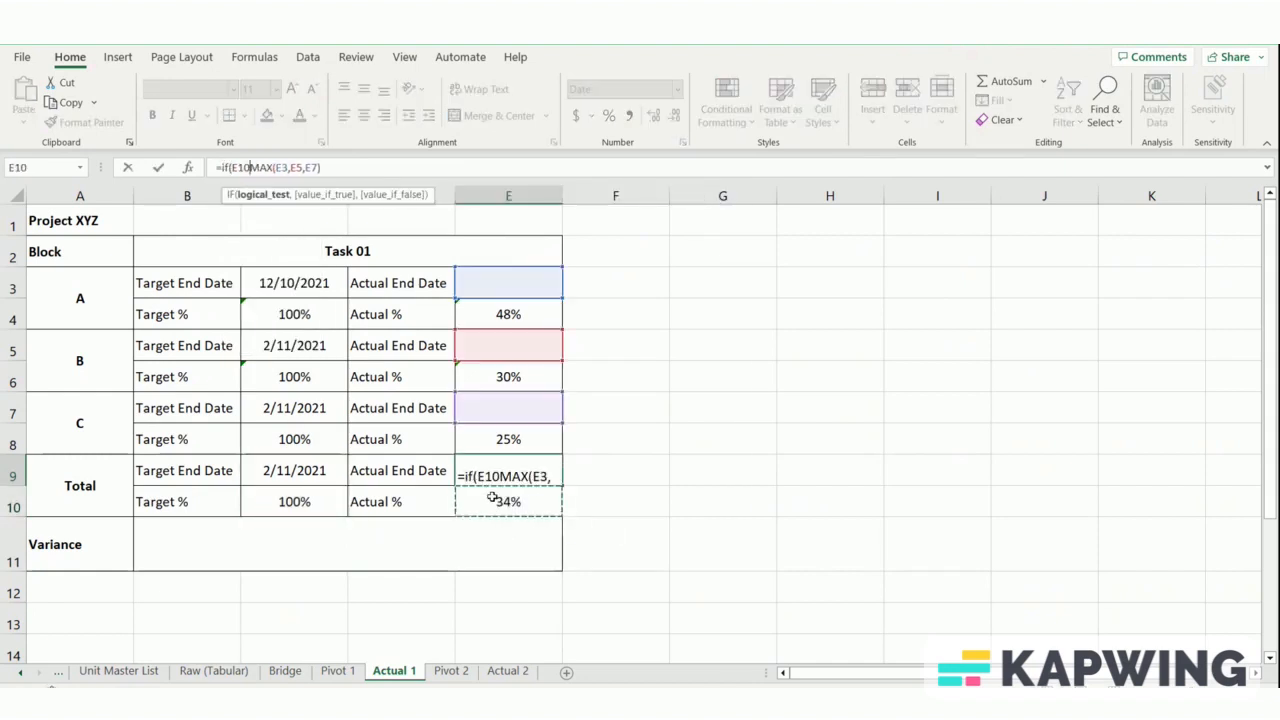
text(<>1,"",)
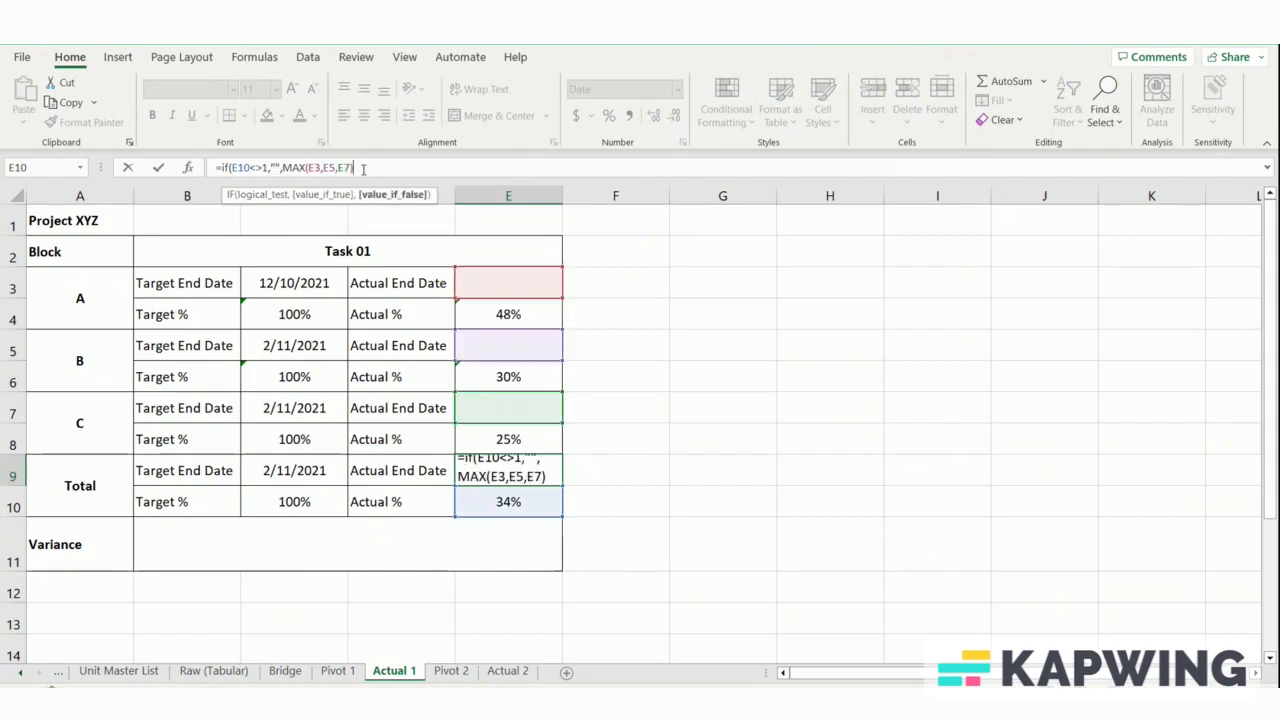
text())
key(Return)
Step: Enter =E10-C10 in the Variance cell B11 to subtract total Target % from total Actual %
click(266, 557)
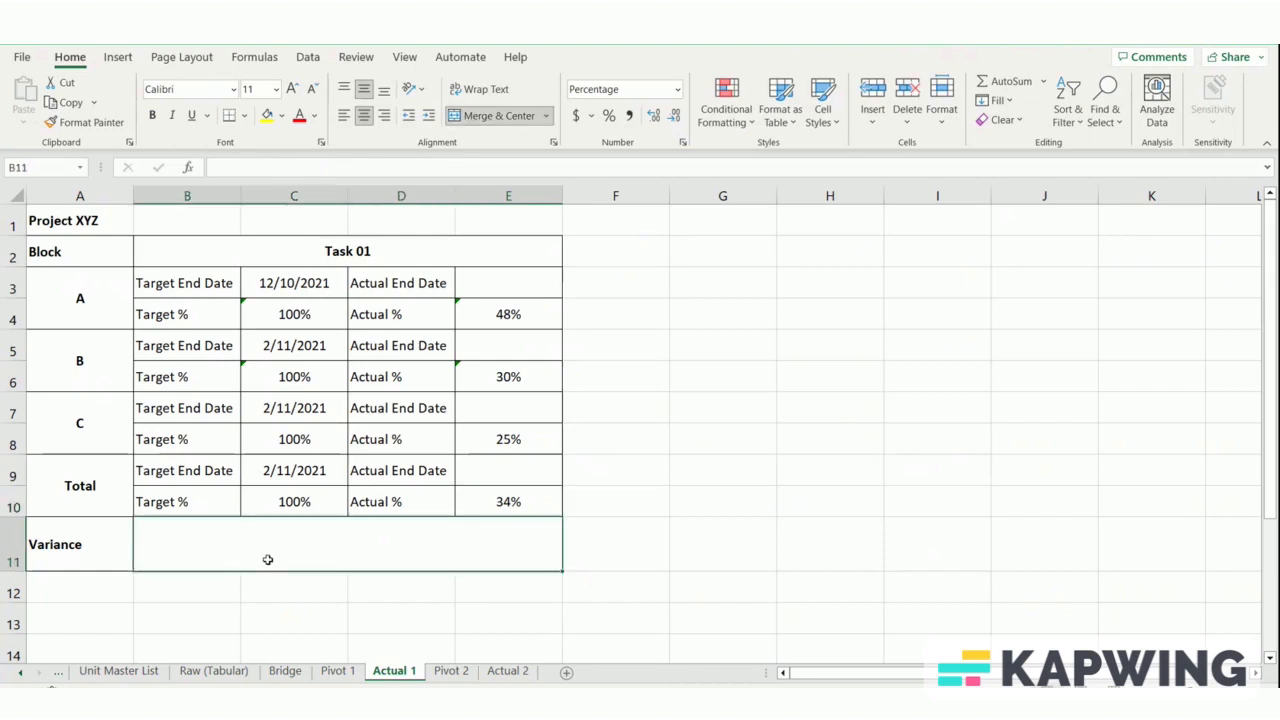
text(=)
click(485, 502)
text(-)
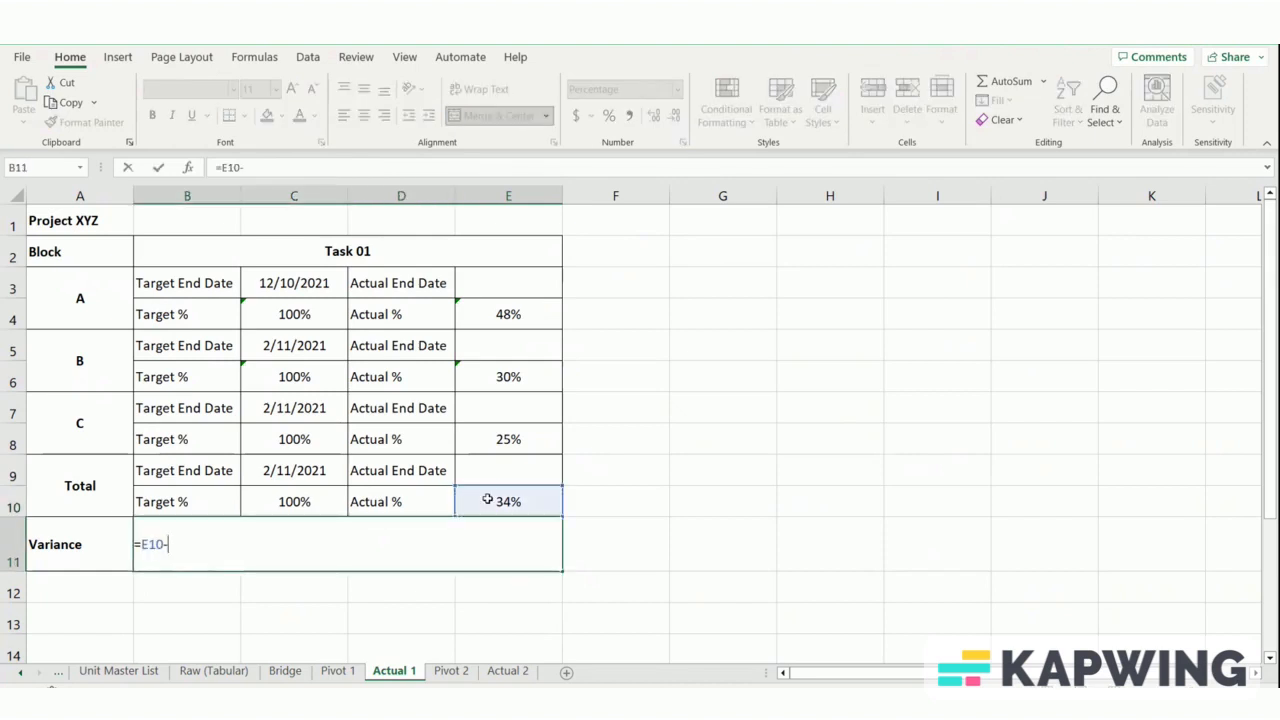
click(310, 497)
key(Return)
Step: Copy the whole Task 01 section, B2:E11, to the columns beside it starting at F2
drag(300, 266, 294, 531)
key(ctrl+c)
click(654, 257)
key(ctrl+v)
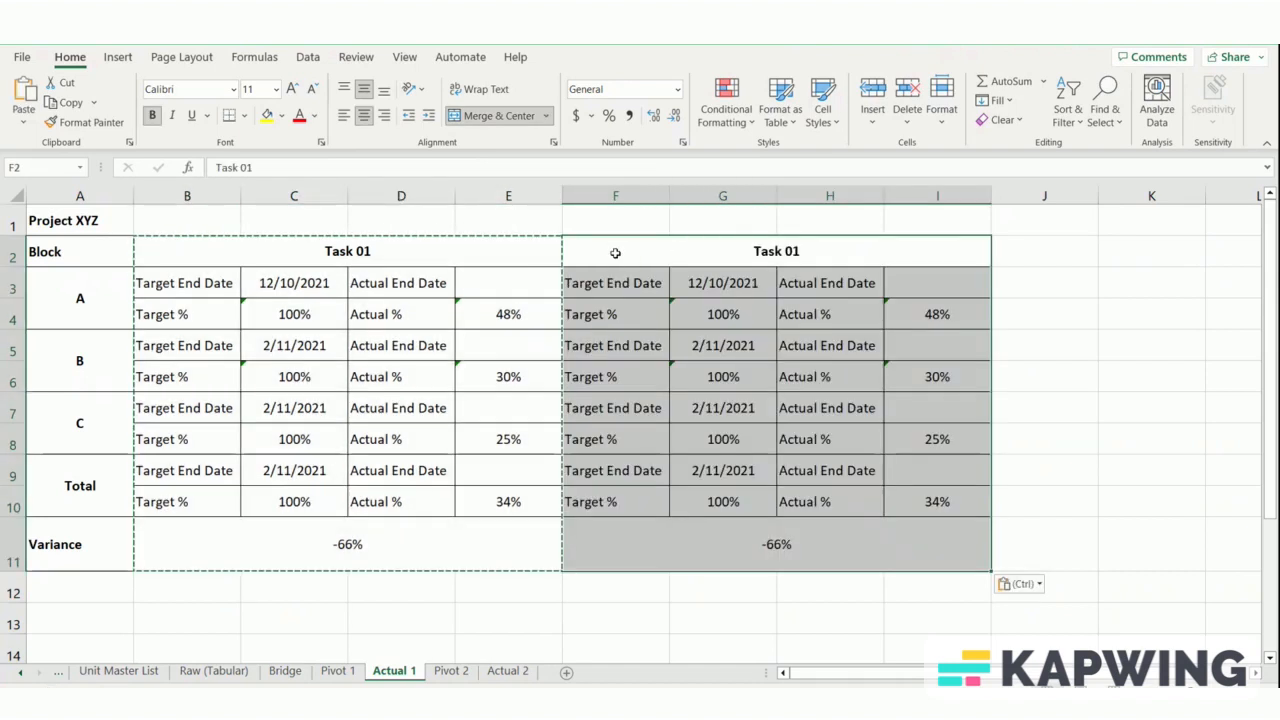
Step: Change the copied section's header in F2 to Task 02
double_click(826, 253)
key(BackSpace)
text(2)
key(Return)
Step: Copy the whole Task 02 section, F2:I11, to the adjacent columns starting at J2
drag(826, 253, 845, 529)
key(ctrl+c)
click(1057, 254)
key(ctrl+v)
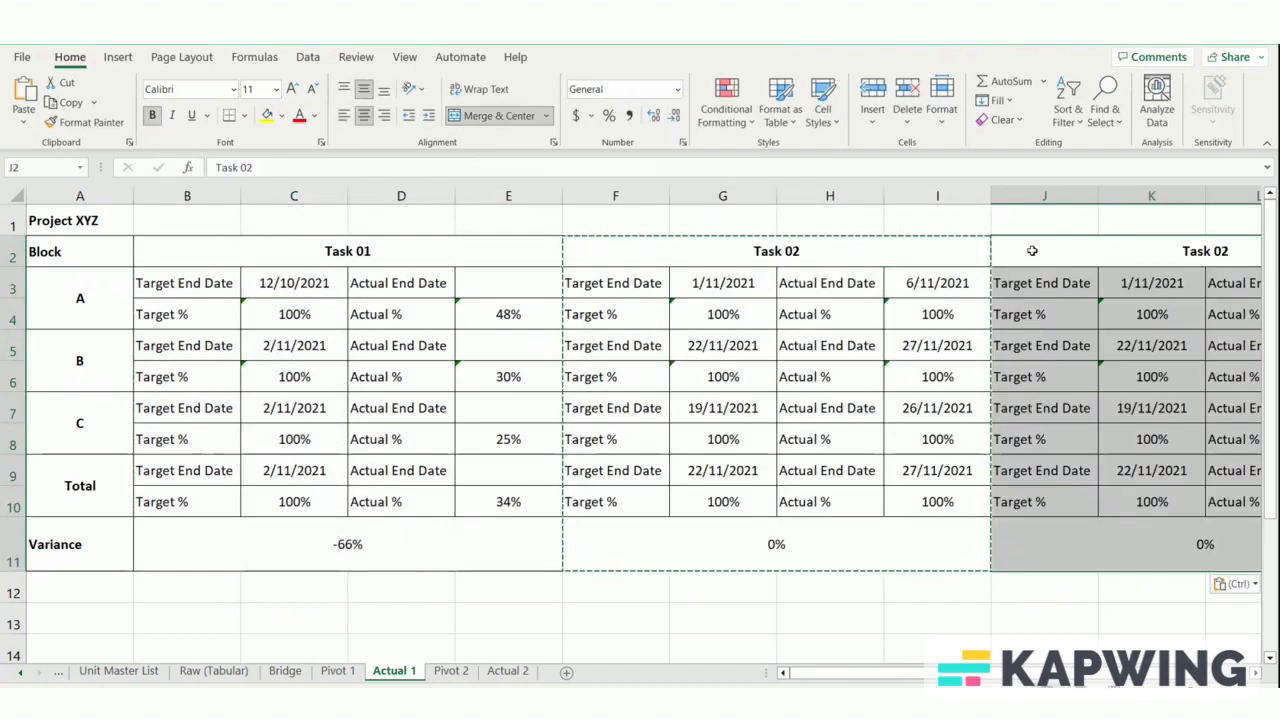
Step: Change the header of the copied section in J2 to Task 03
click(256, 165)
key(BackSpace)
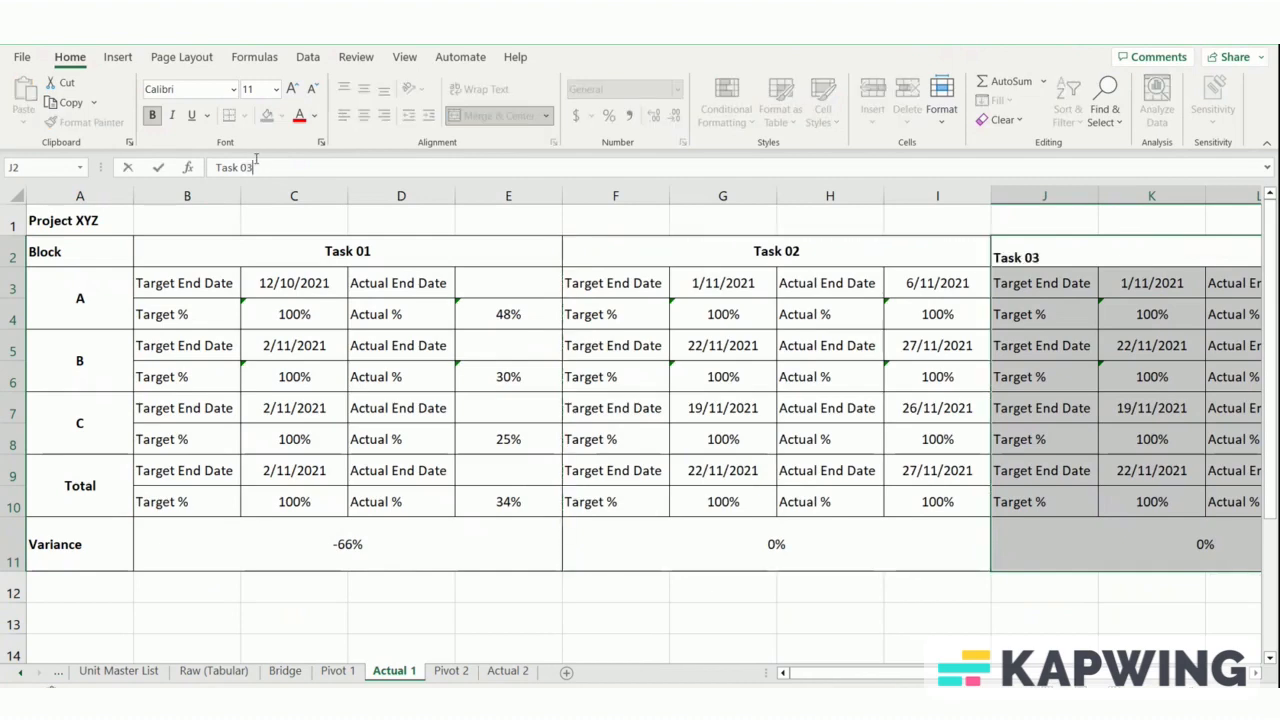
text(3)
key(Return)
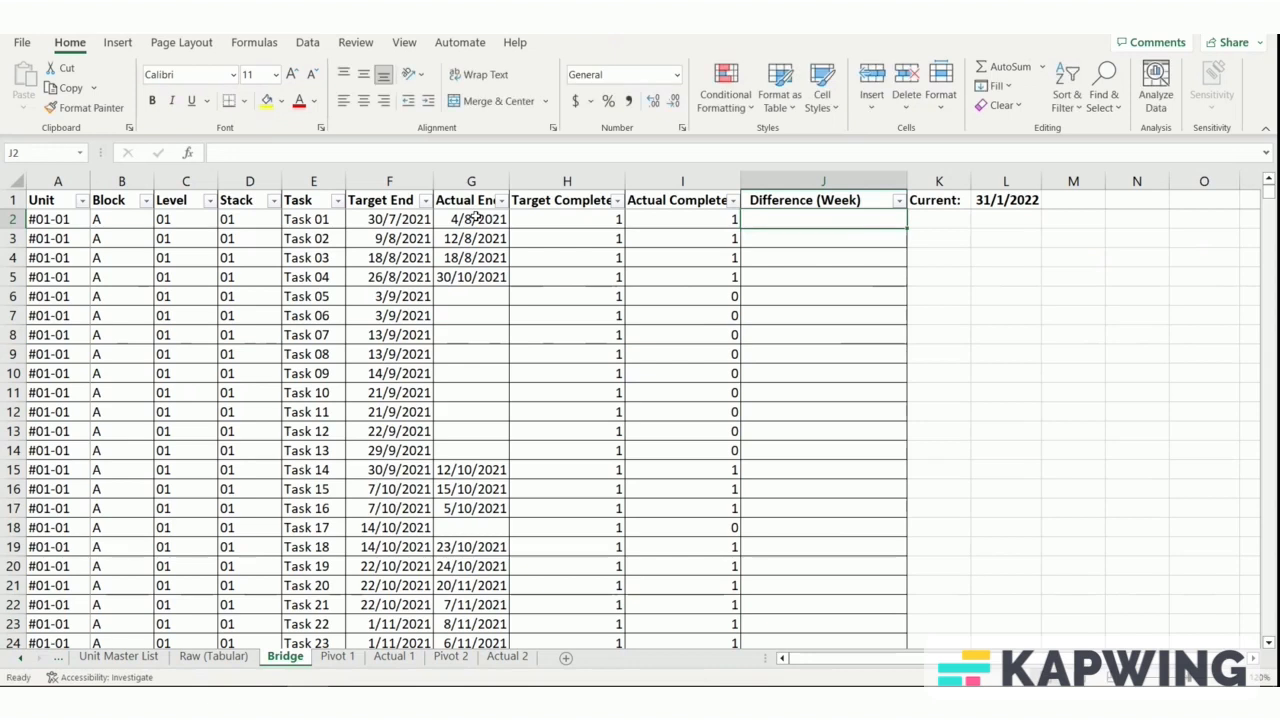
Step: Enter =ROUND((G2-F2)/7,0) in the Difference (Week) cell J2 on the Bridge sheet and fill it down the column
text(=round()
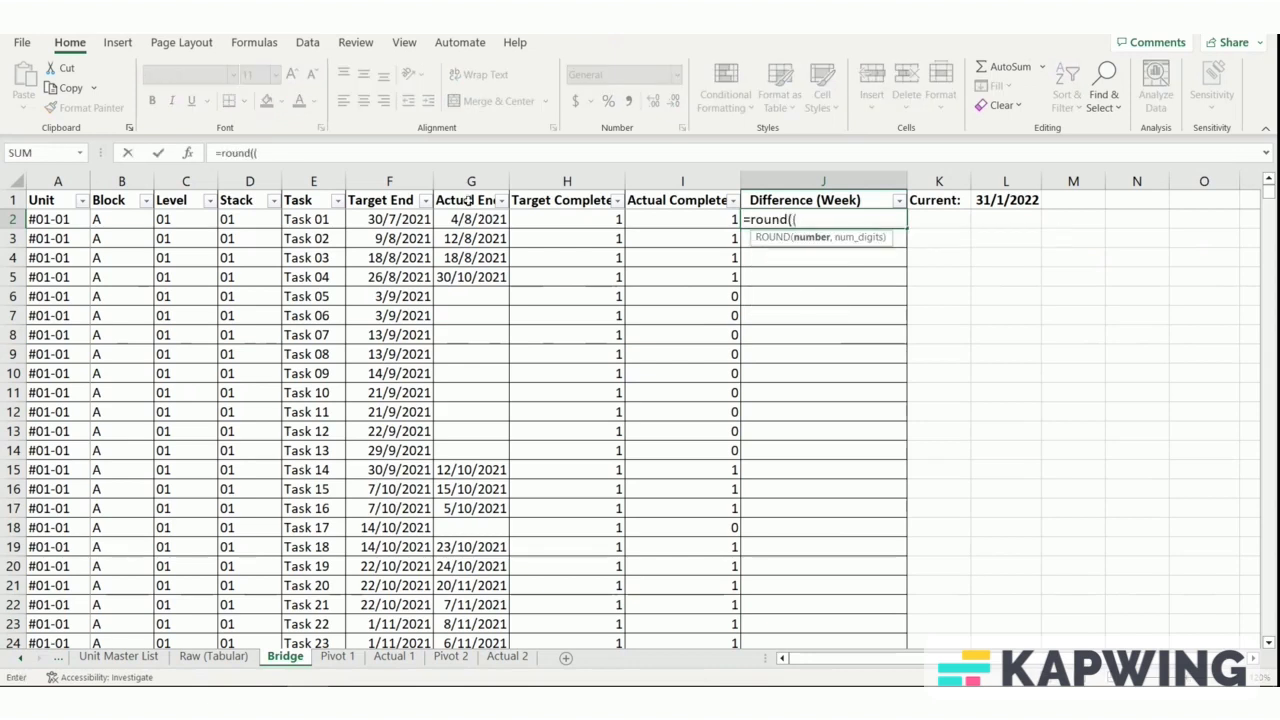
text(()
click(505, 223)
text(-)
click(408, 221)
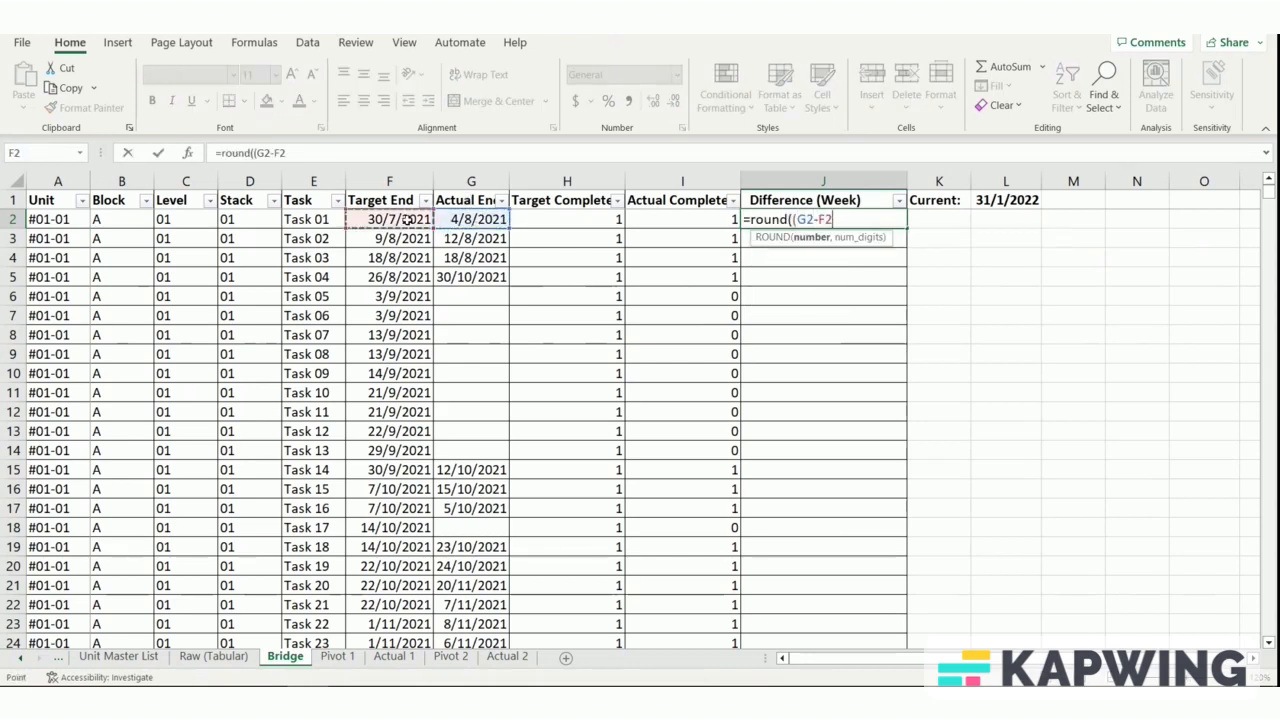
text()/7,0)
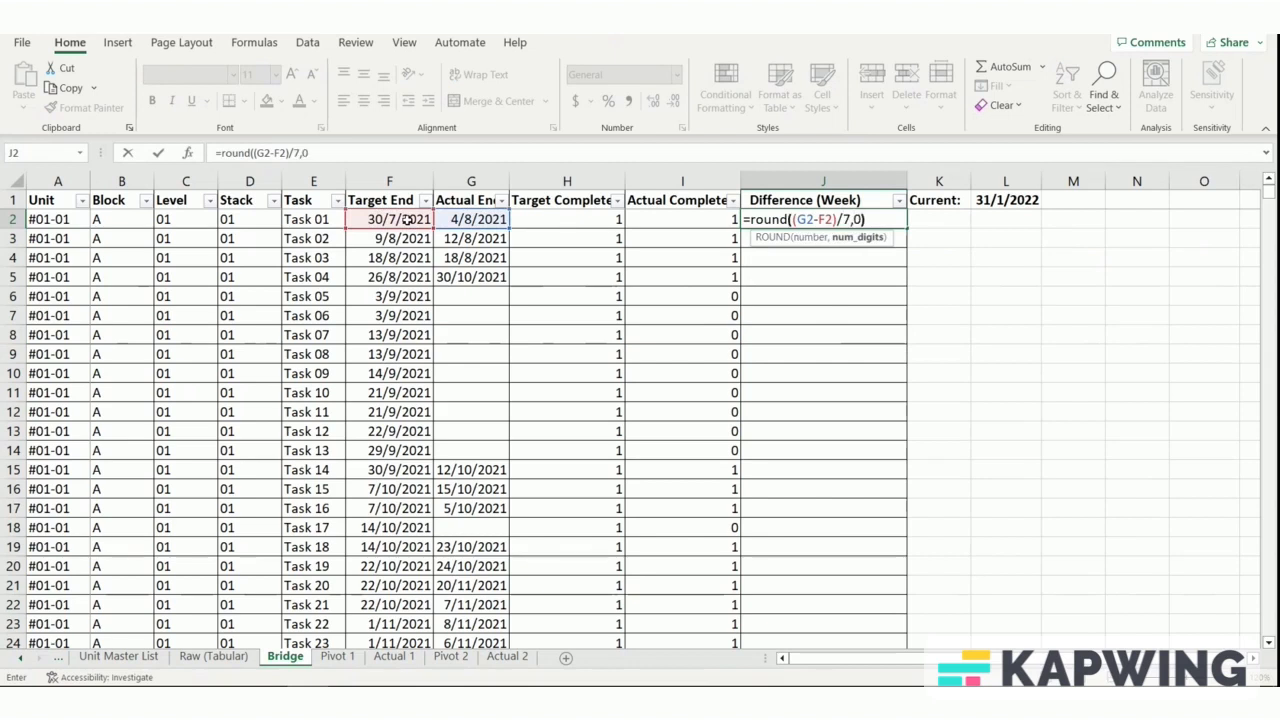
text())
key(Return)
click(802, 213)
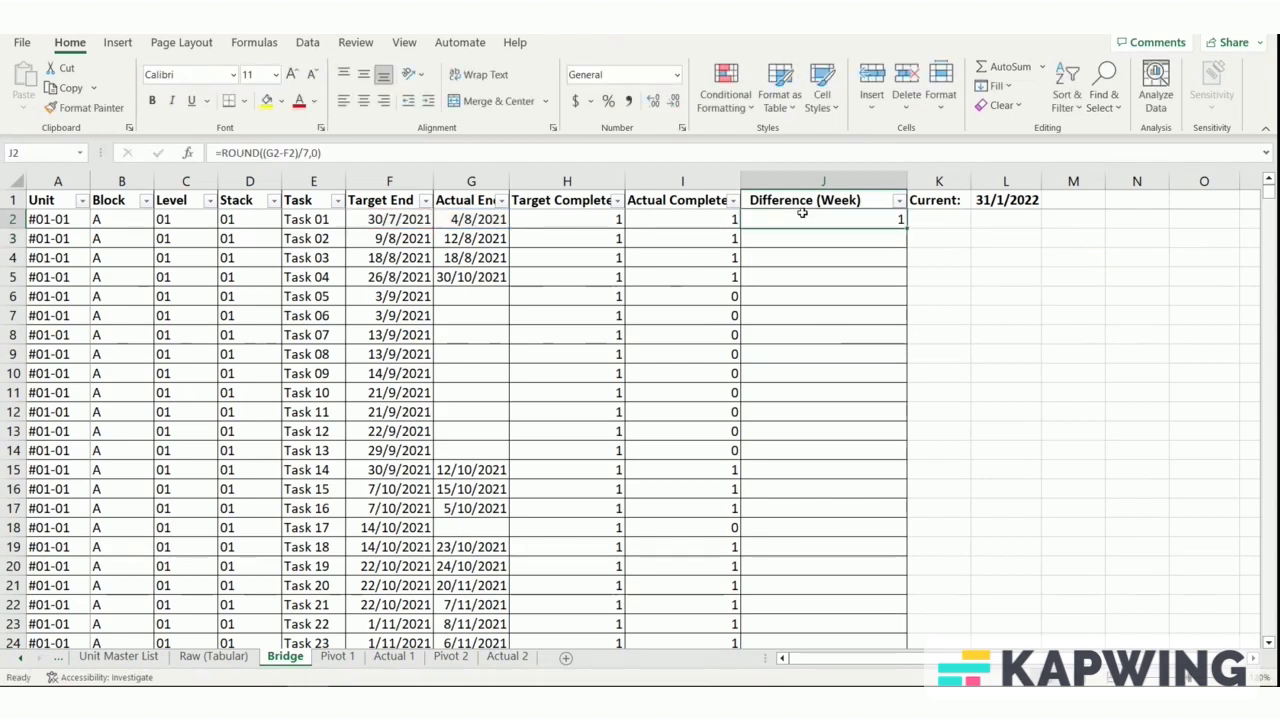
double_click(905, 222)
Step: Wrap J2's ROUND formula in IFERROR with a fallback IF that tests whether F2<$L$1
click(846, 217)
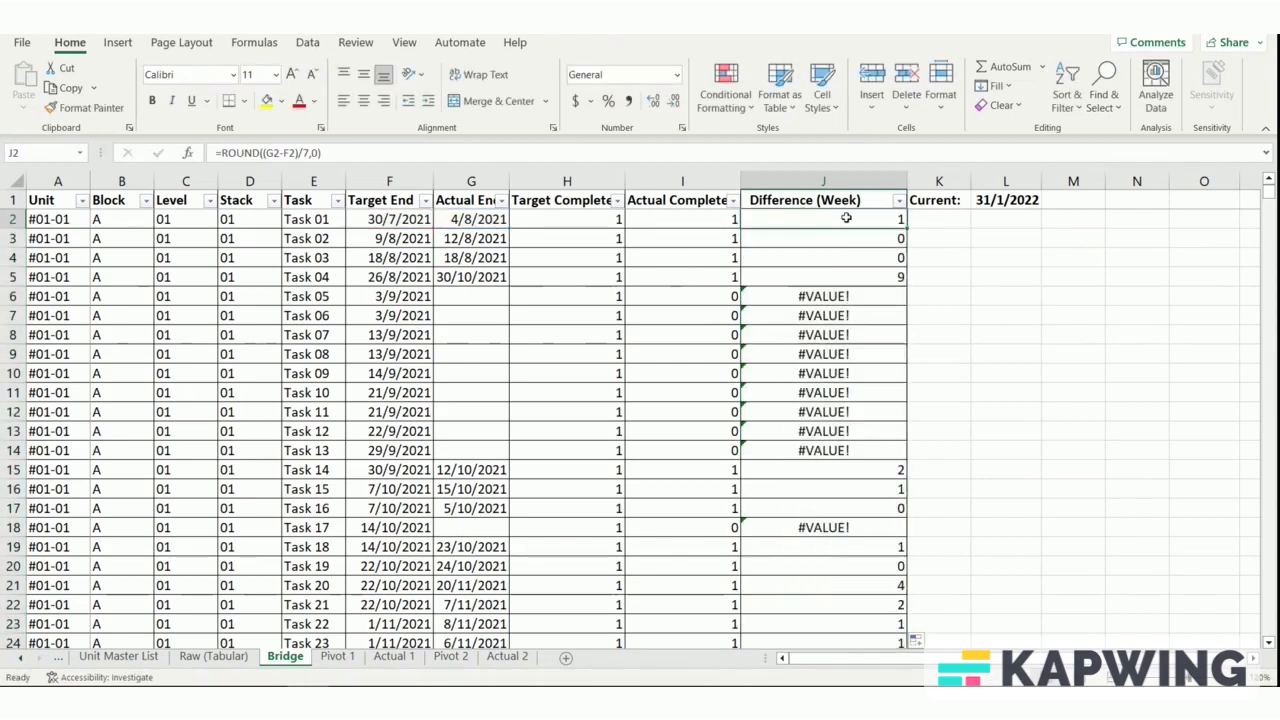
click(222, 153)
text(iferror()
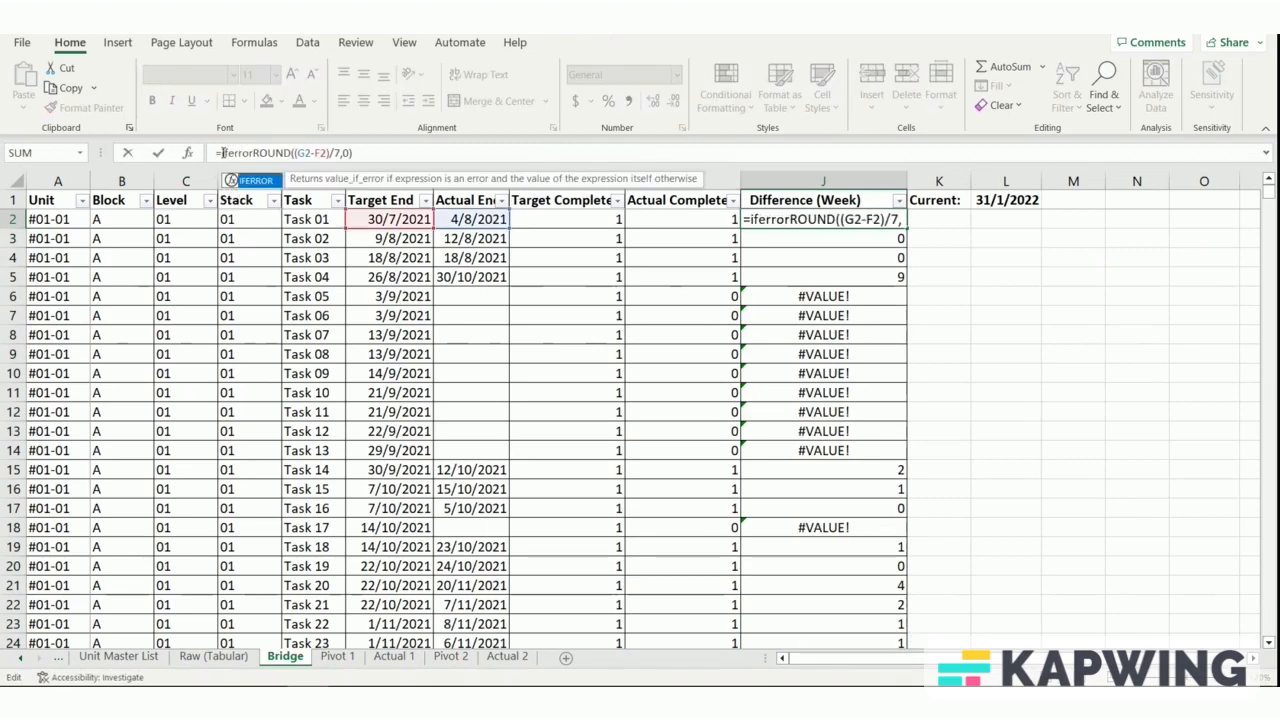
click(376, 153)
text(,if()
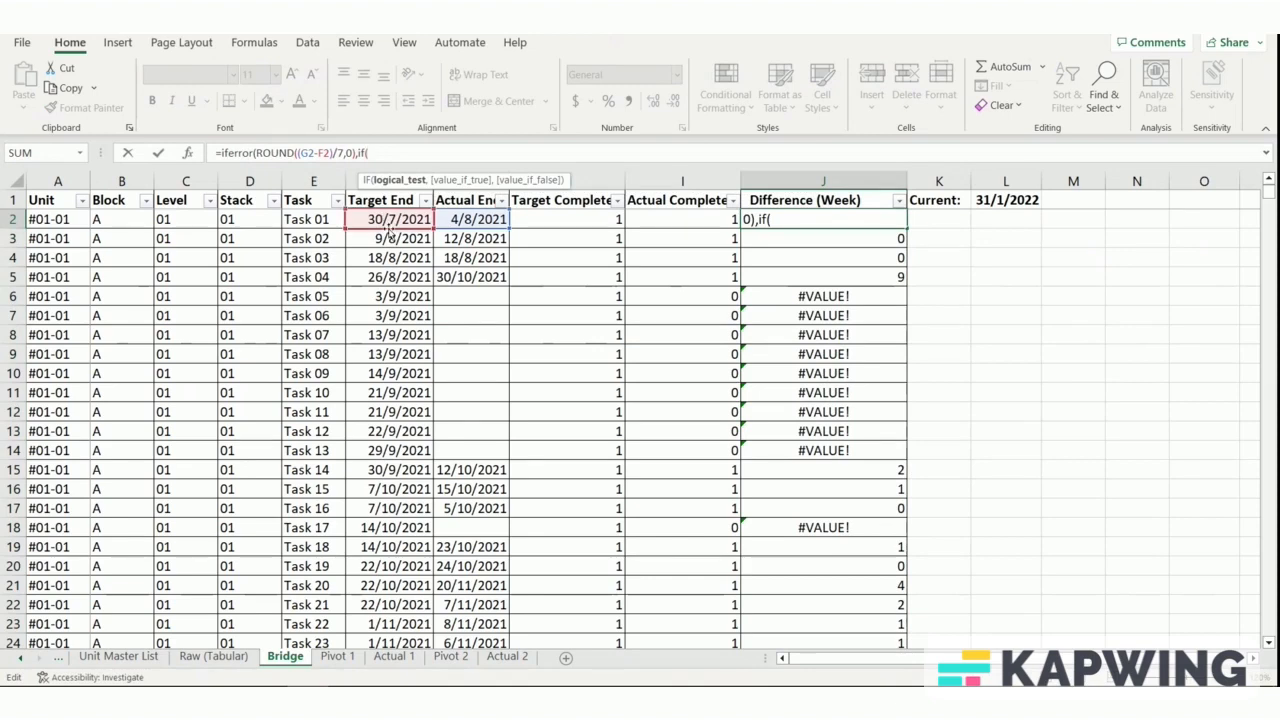
click(380, 219)
text(<)
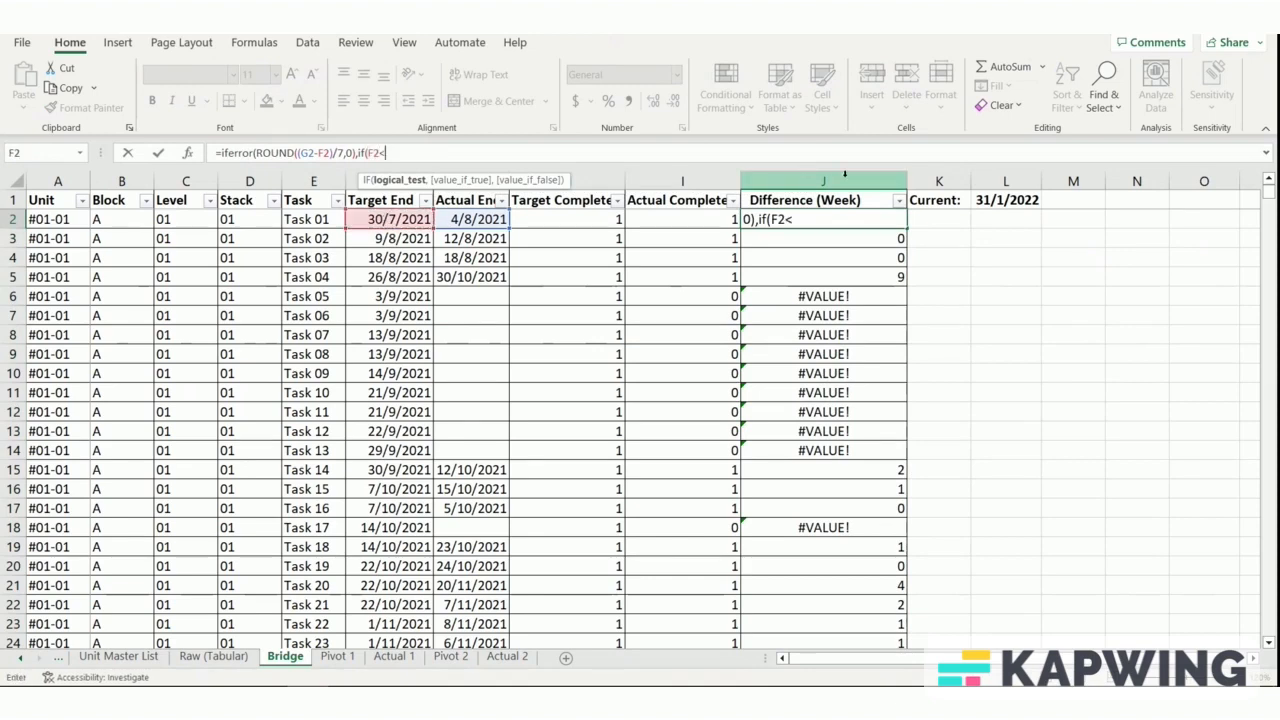
click(993, 201)
key(F4)
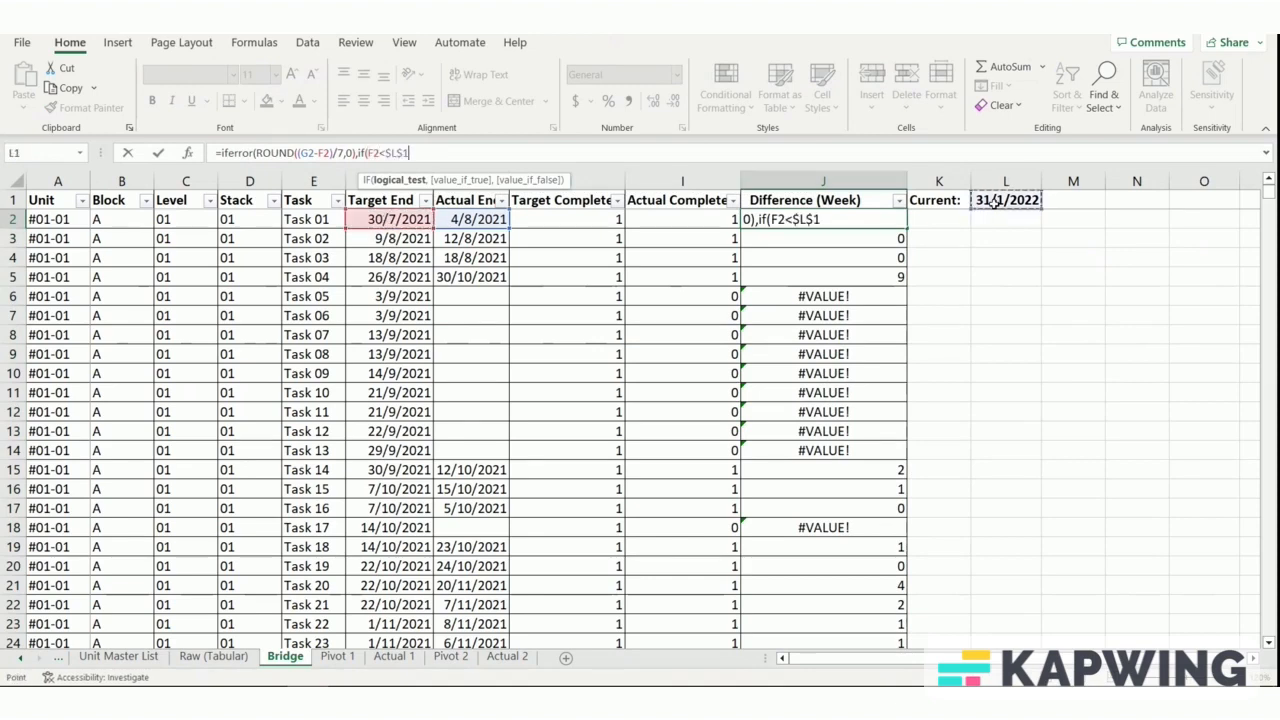
Step: Complete J2's fallback IF with "Not Due" when true and "Not Completed" when false, accepting the suggested closing-parenthesis correction
text(,"Not Du)
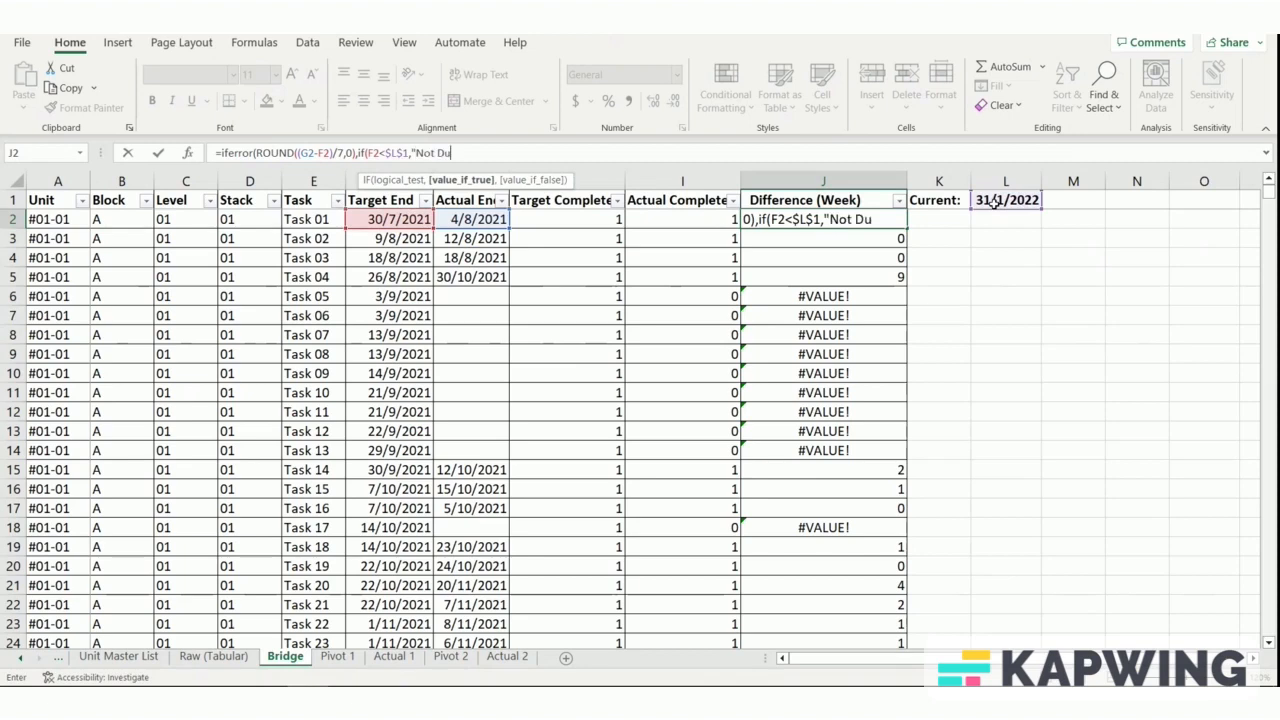
text(e",)
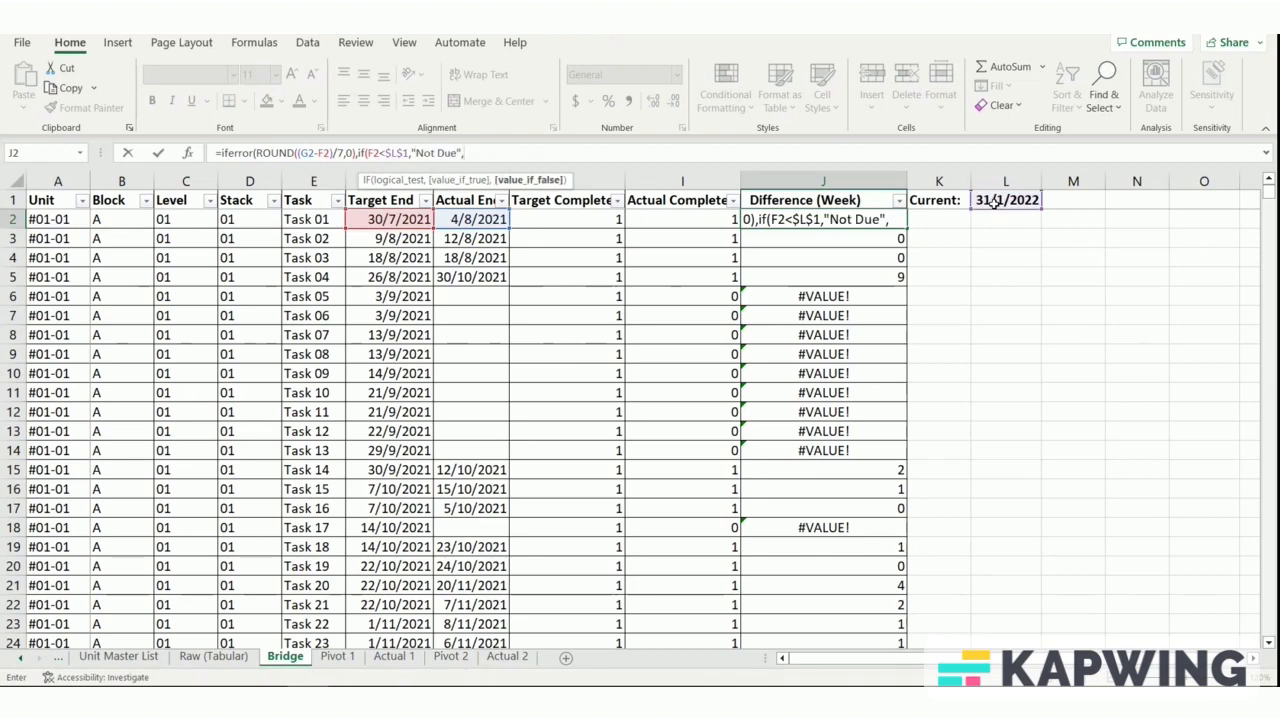
text("Not Completed)
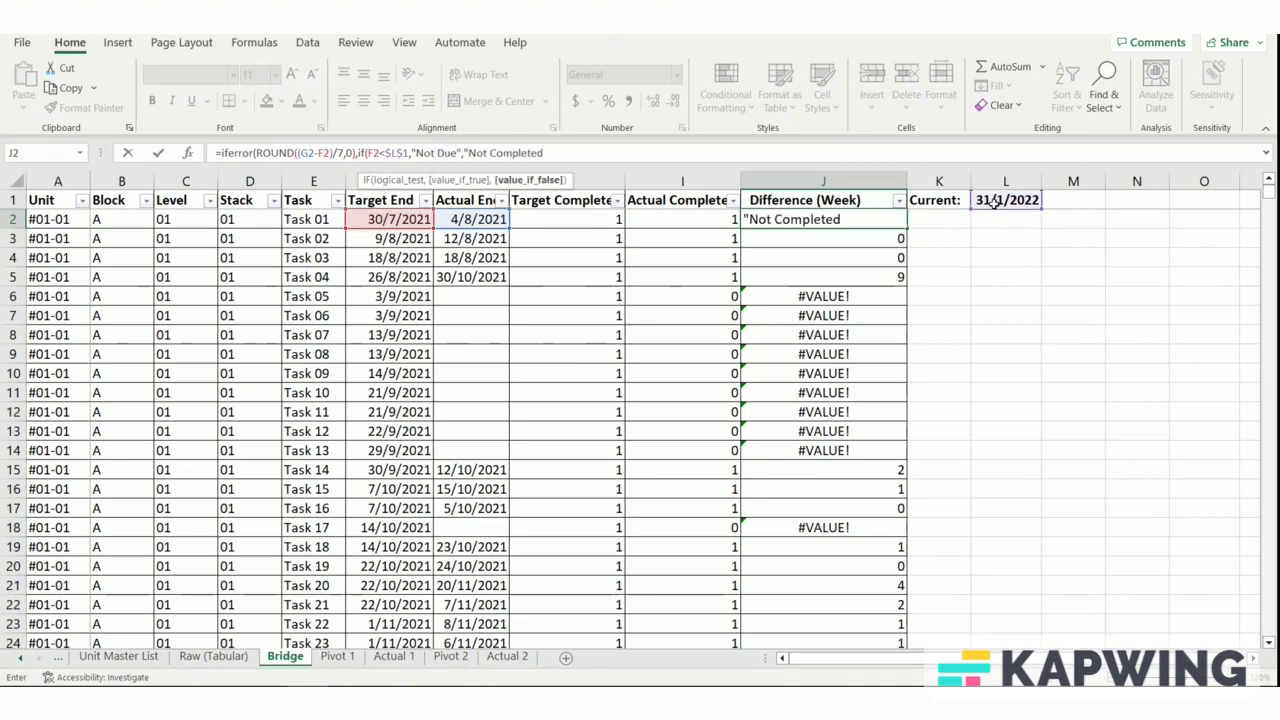
text("))
key(Return)
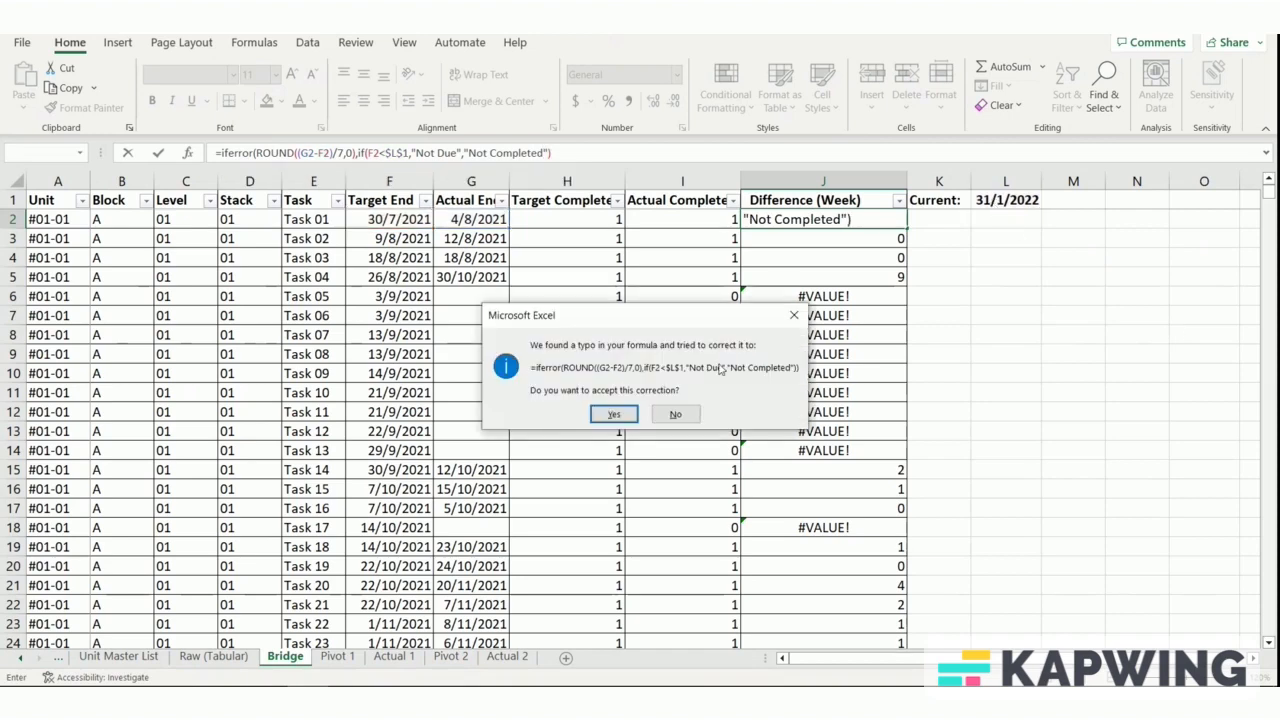
click(618, 414)
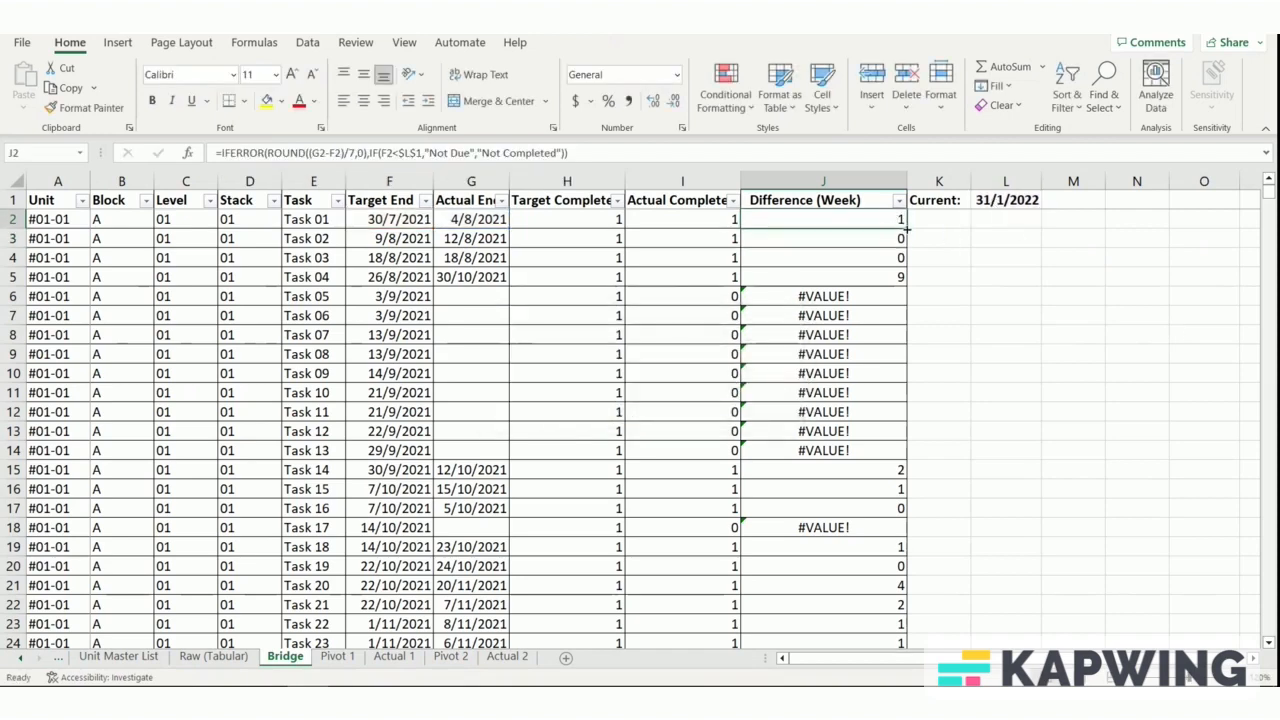
Step: Fill the IFERROR formula from J2 down the Difference (Week) column and check the rows without an actual end date
double_click(906, 229)
mouse_move(1270, 192)
mouse_down()
mouse_move(1265, 538)
mouse_move(1268, 192)
mouse_up()
click(437, 414)
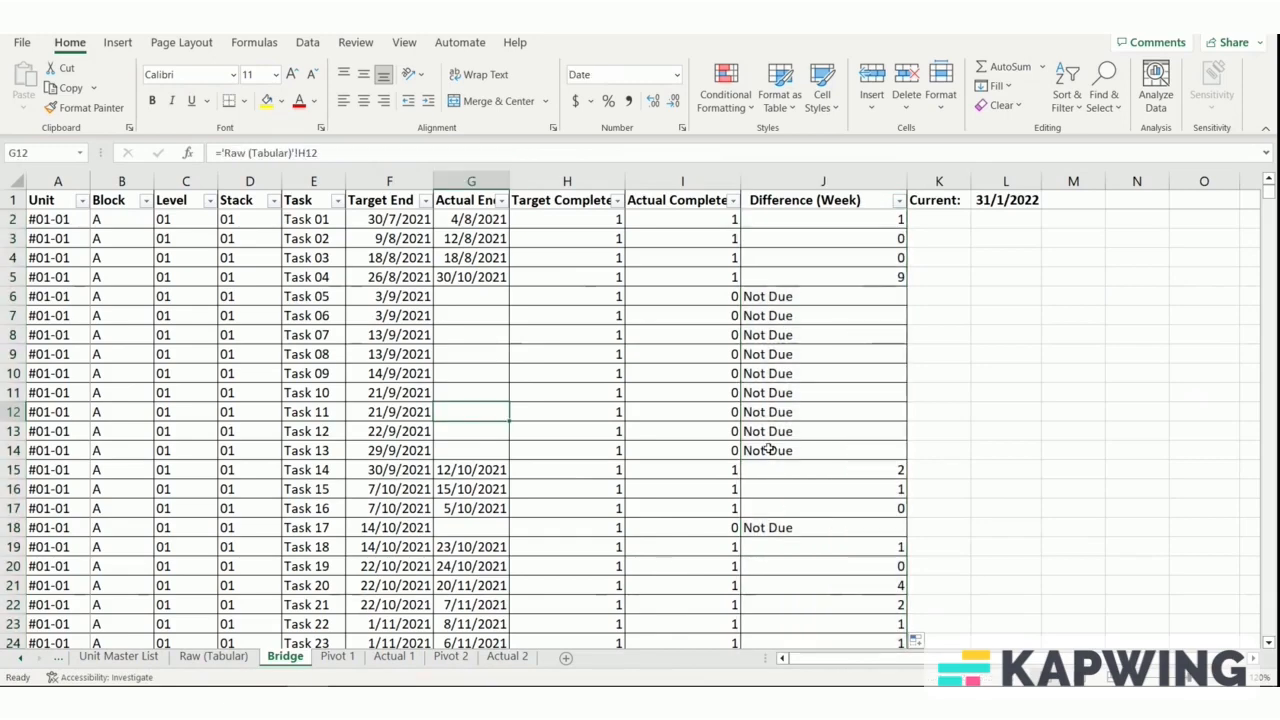
Step: Filter the pivot table on the Pivot 2 sheet by Task 01, Task 02 and Task 03 in turn
click(449, 657)
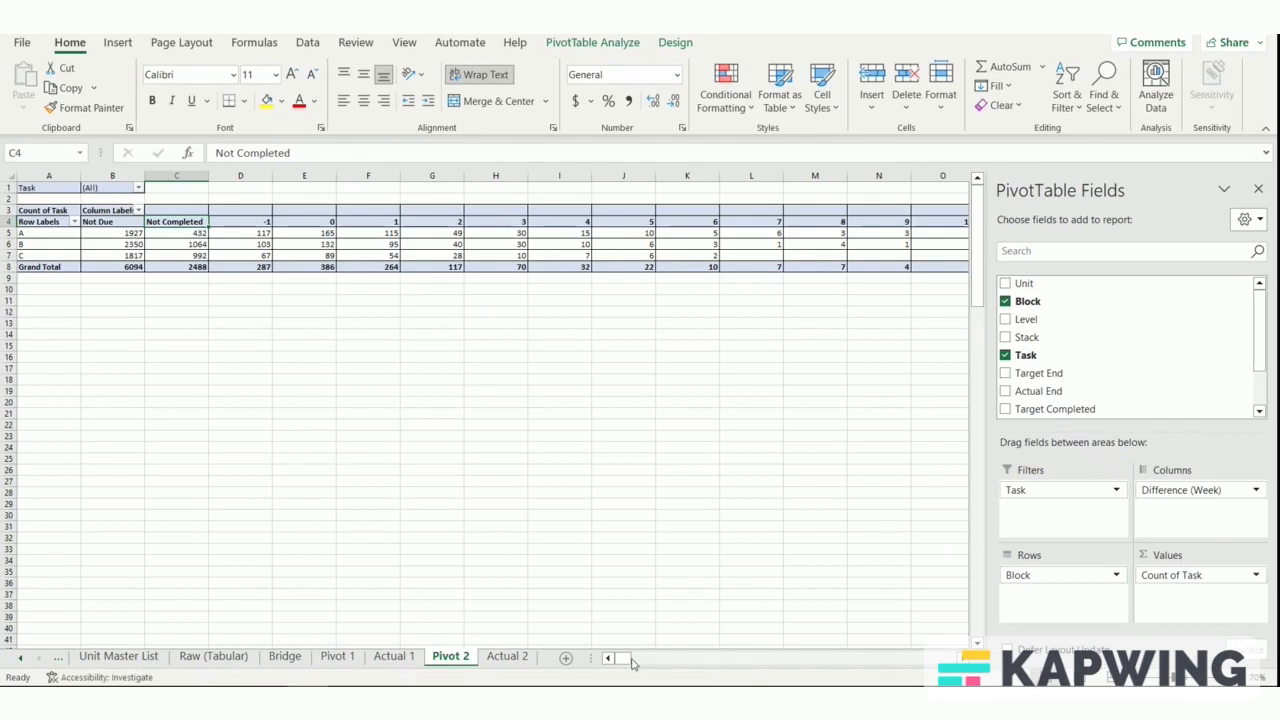
drag(630, 660, 612, 657)
click(140, 188)
click(38, 238)
click(101, 399)
click(140, 188)
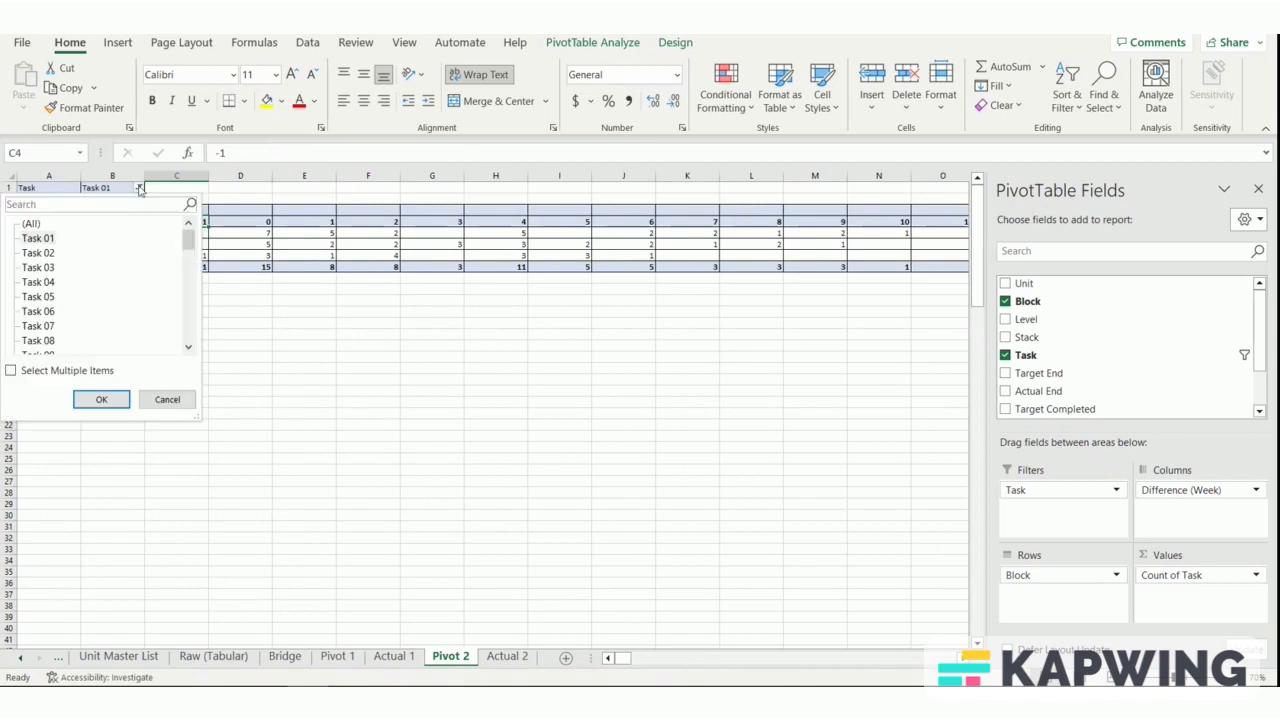
click(38, 253)
click(101, 399)
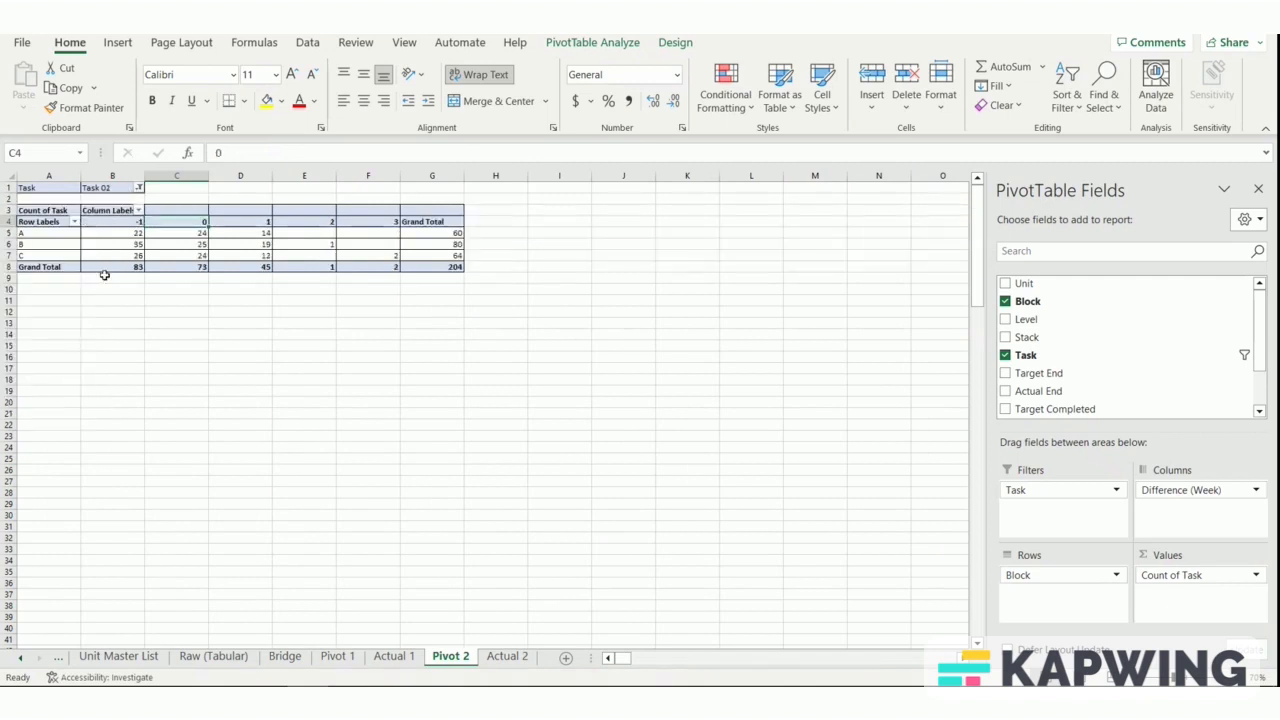
click(140, 188)
click(38, 268)
click(101, 399)
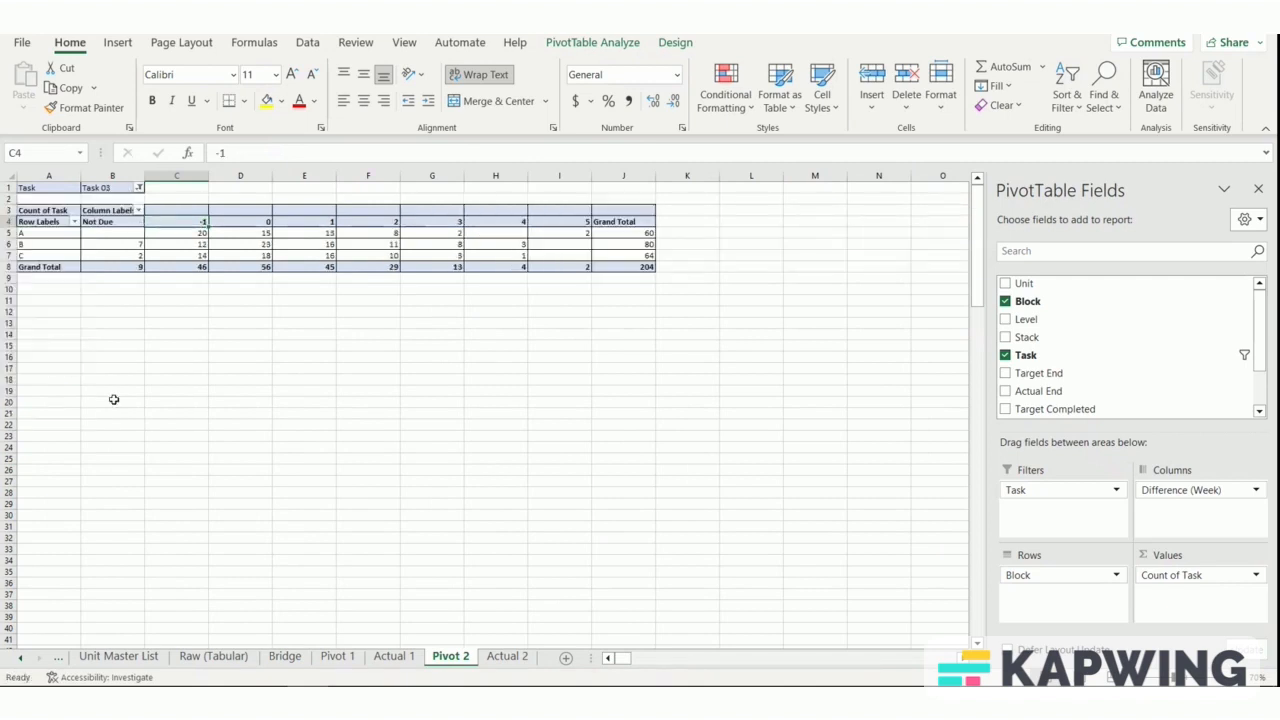
Step: Check the Actual 2 layout and move Pivot 2's Task field from Filters to Rows beneath Block
click(507, 657)
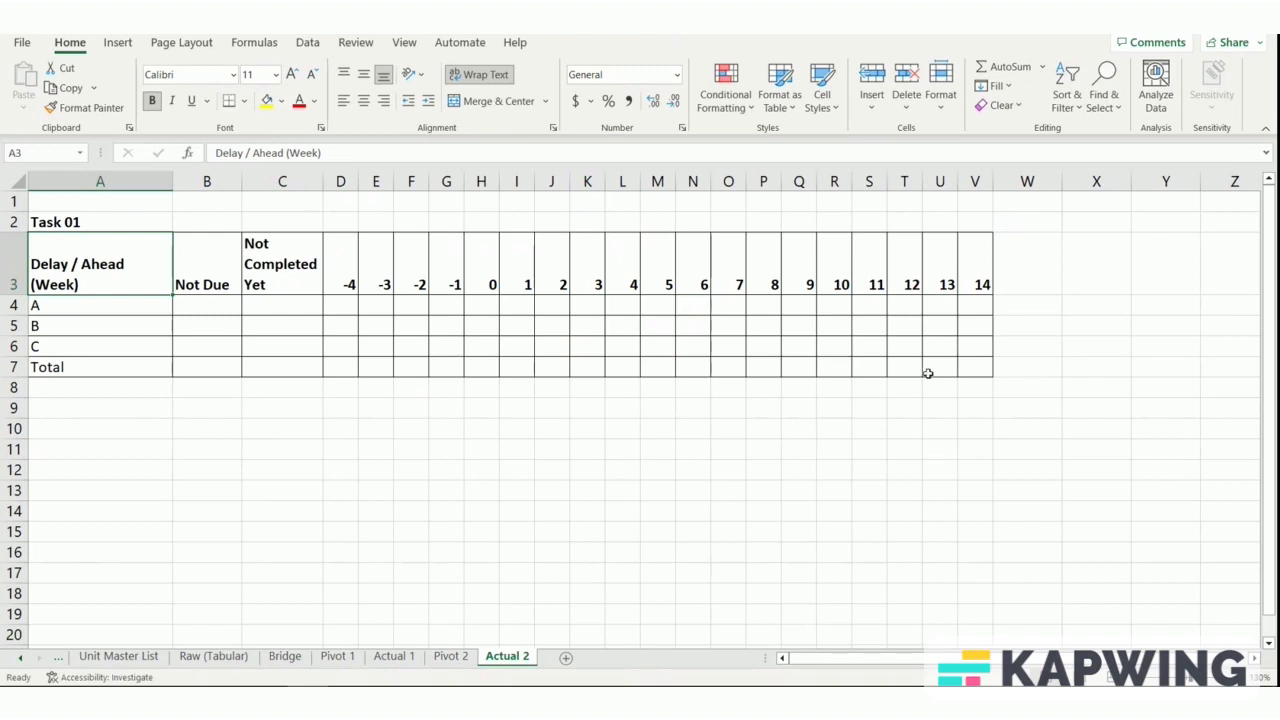
click(450, 657)
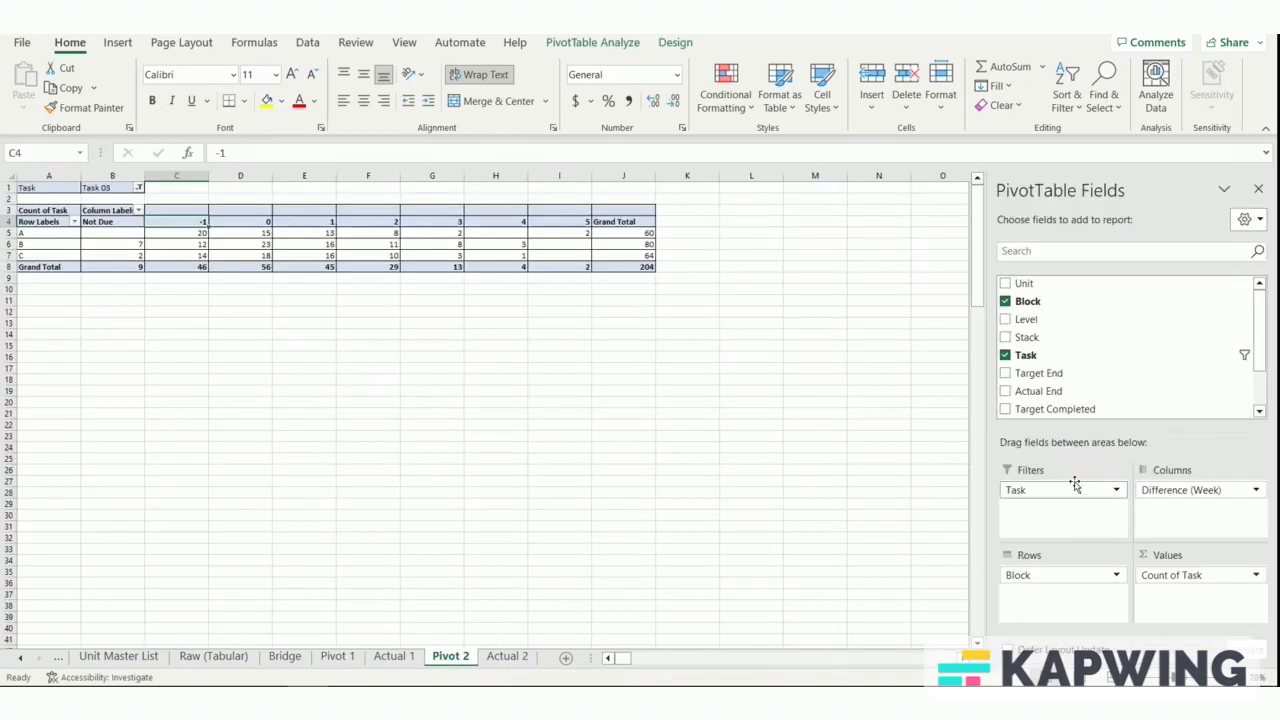
drag(1063, 553, 1062, 590)
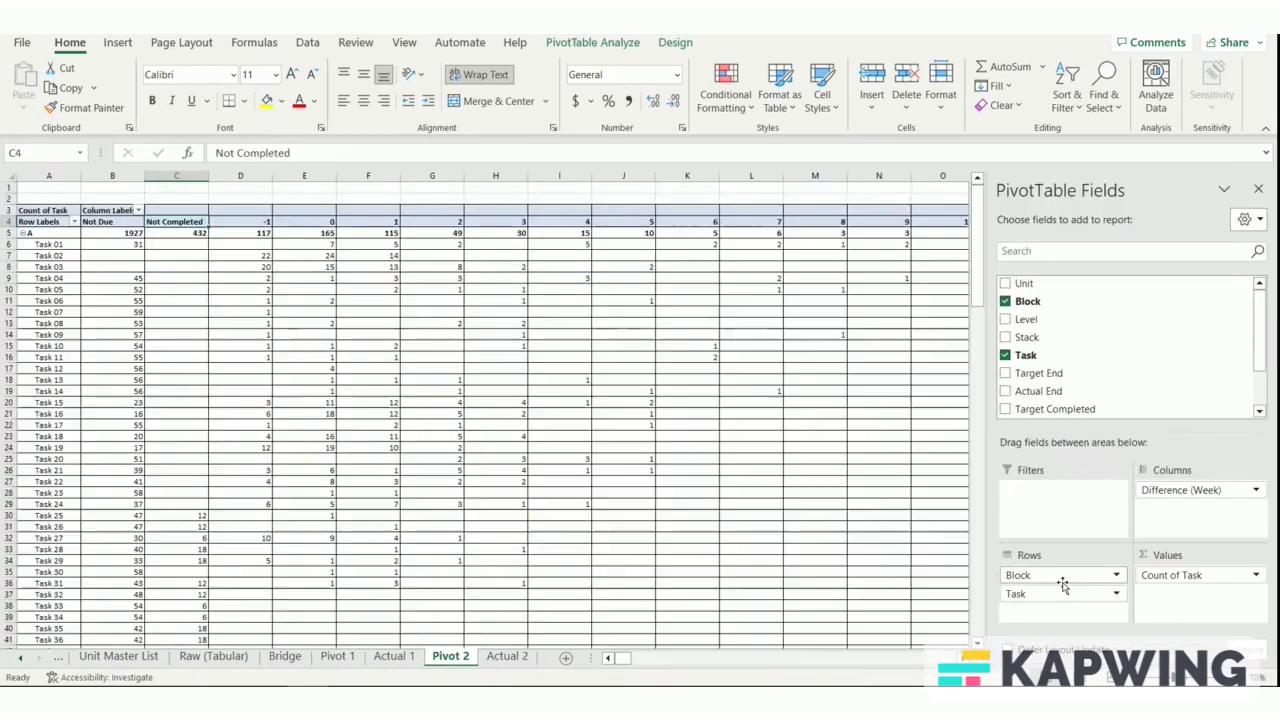
Step: Link the block A Not Due cell B4 on Actual 2 to block A's Task 01 Not Due count in Pivot 2 using GETPIVOTDATA
click(500, 656)
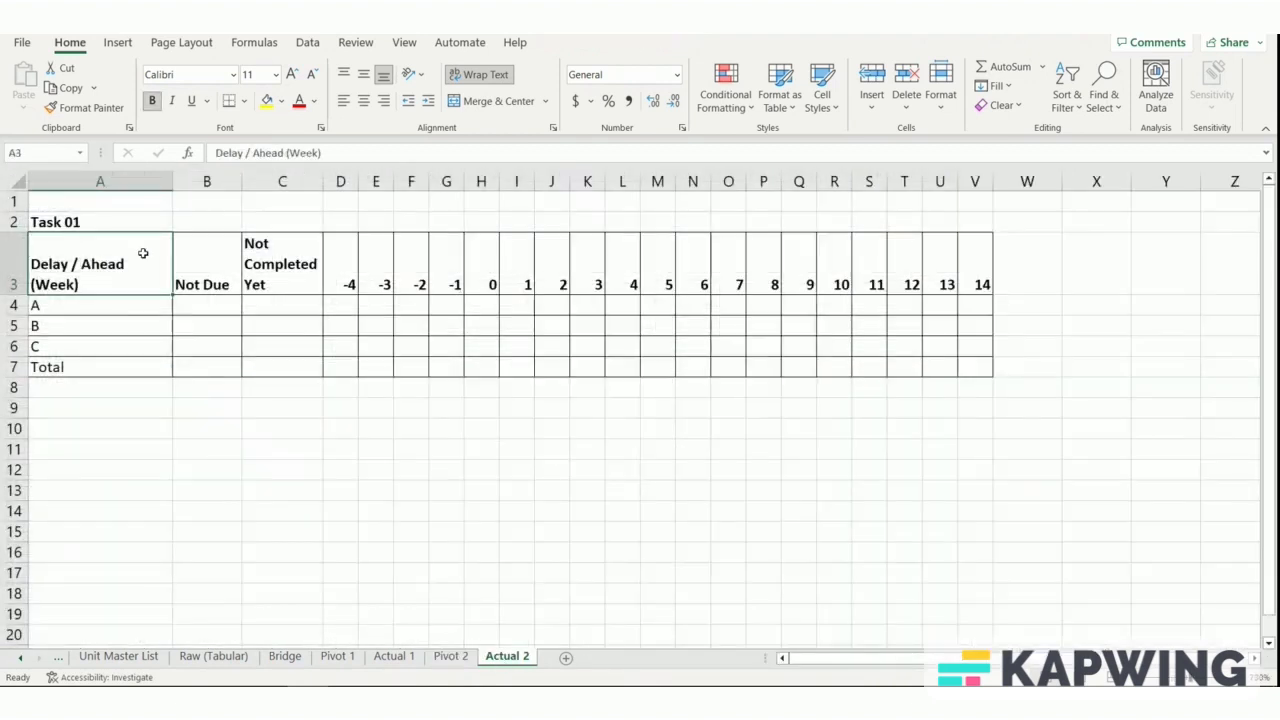
click(203, 304)
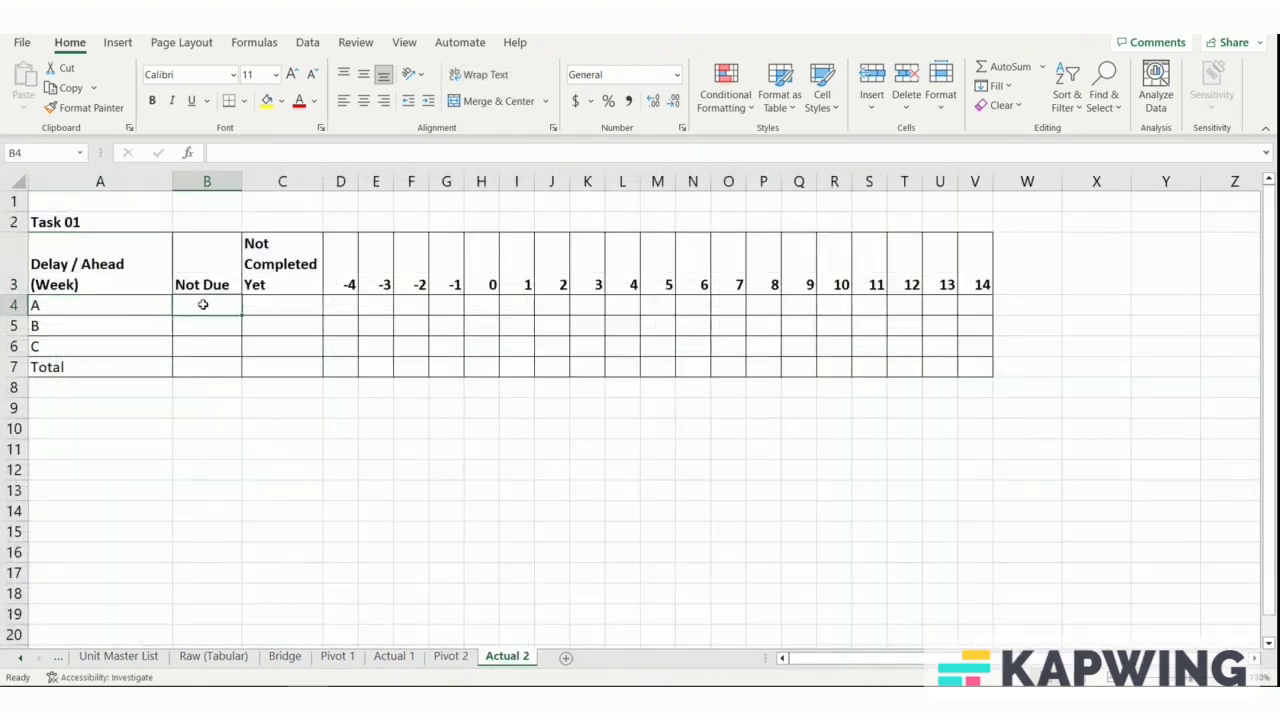
text(=)
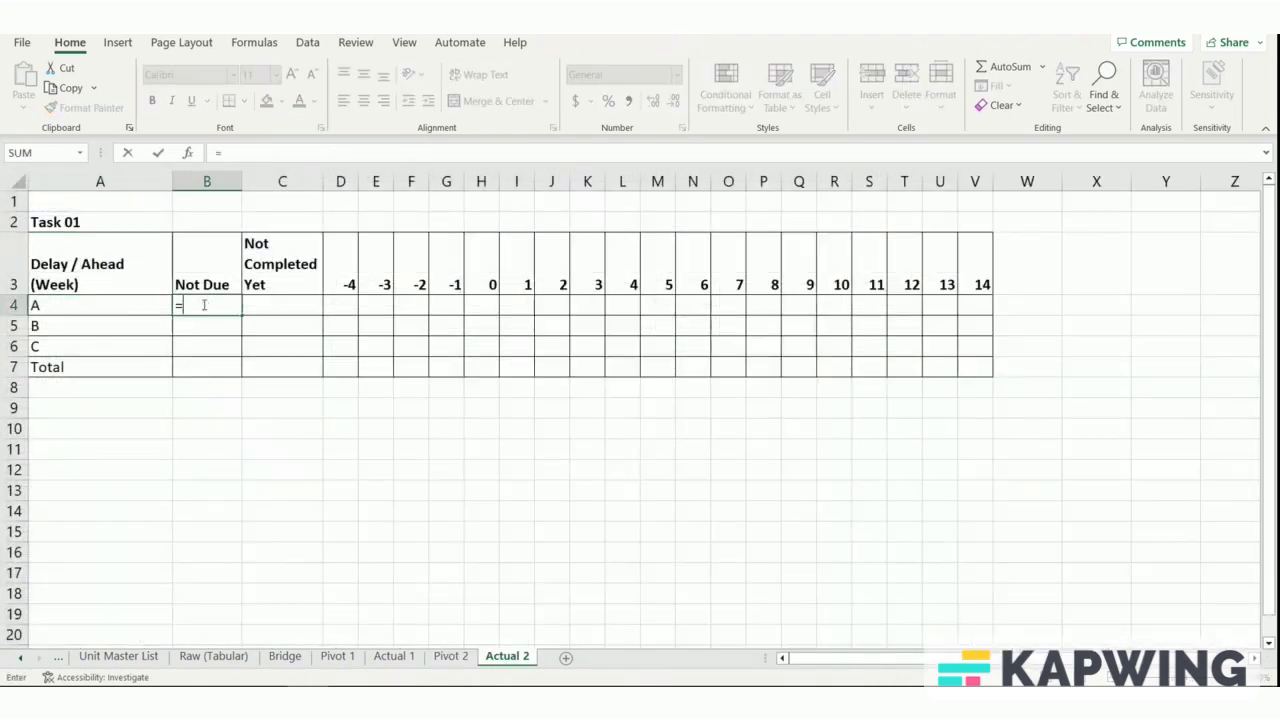
click(450, 657)
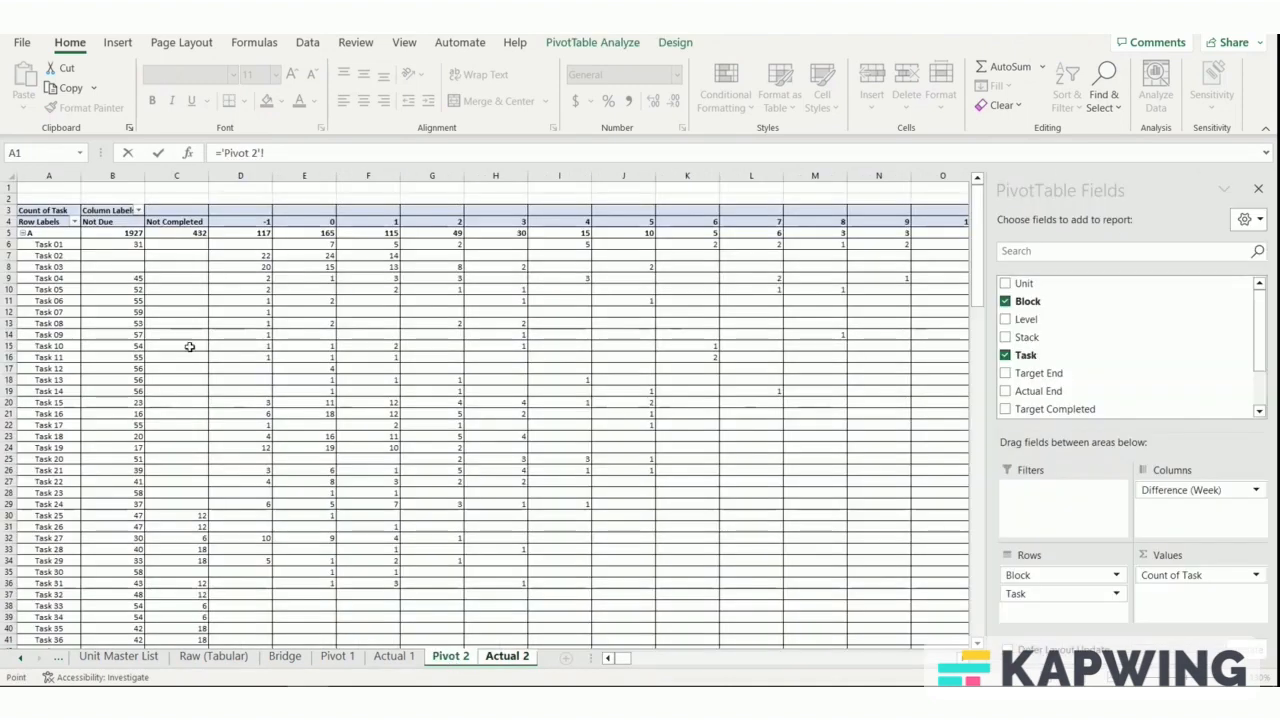
click(108, 246)
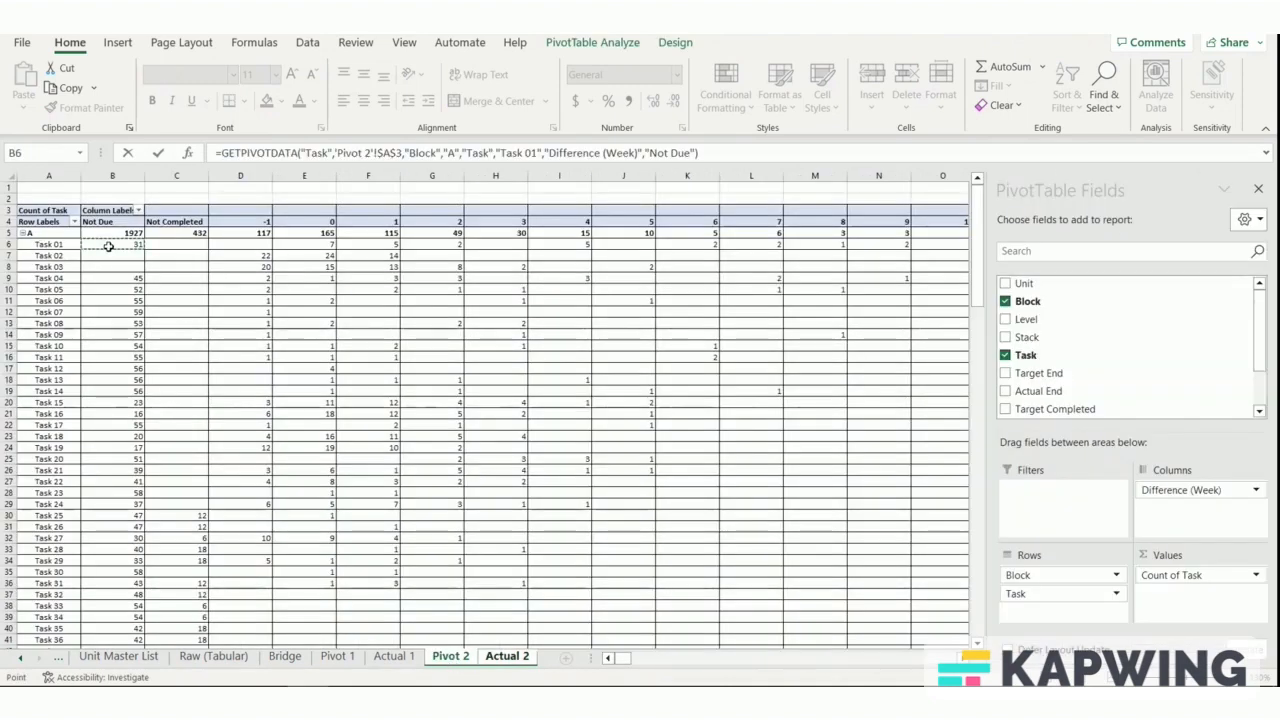
key(Return)
Step: Replace the hard-coded "Not Due" item in B4's GETPIVOTDATA formula with the row-locked reference B$3
click(222, 305)
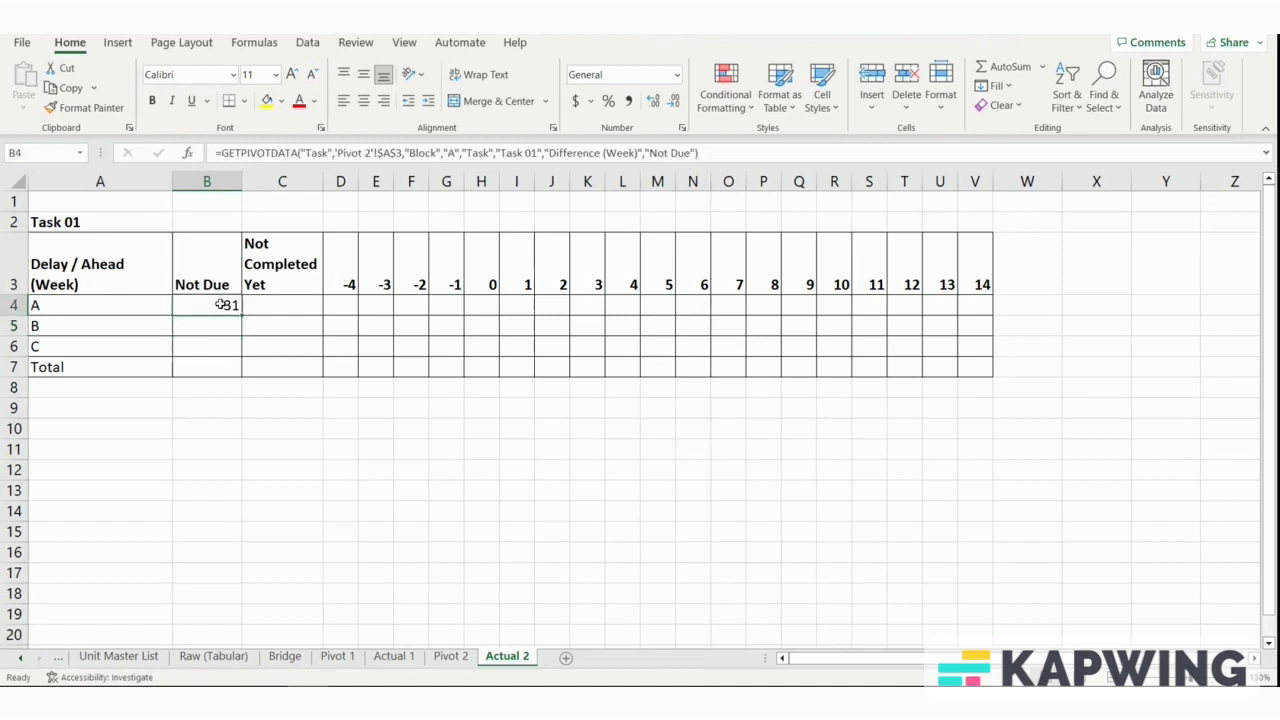
drag(698, 152, 644, 152)
click(206, 270)
click(652, 153)
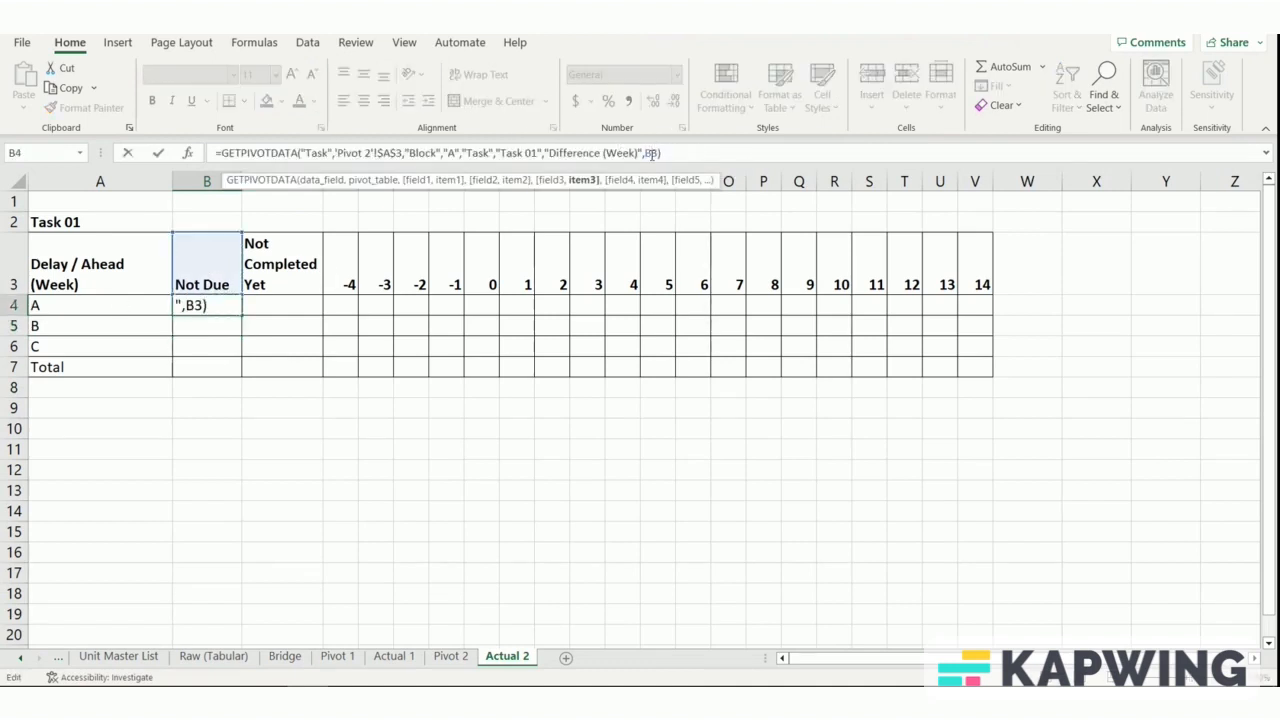
text($)
Step: Replace the hard-coded "Task 01" and "A" items in B4's GETPIVOTDATA formula with $A$2 and $A4
drag(541, 153, 497, 153)
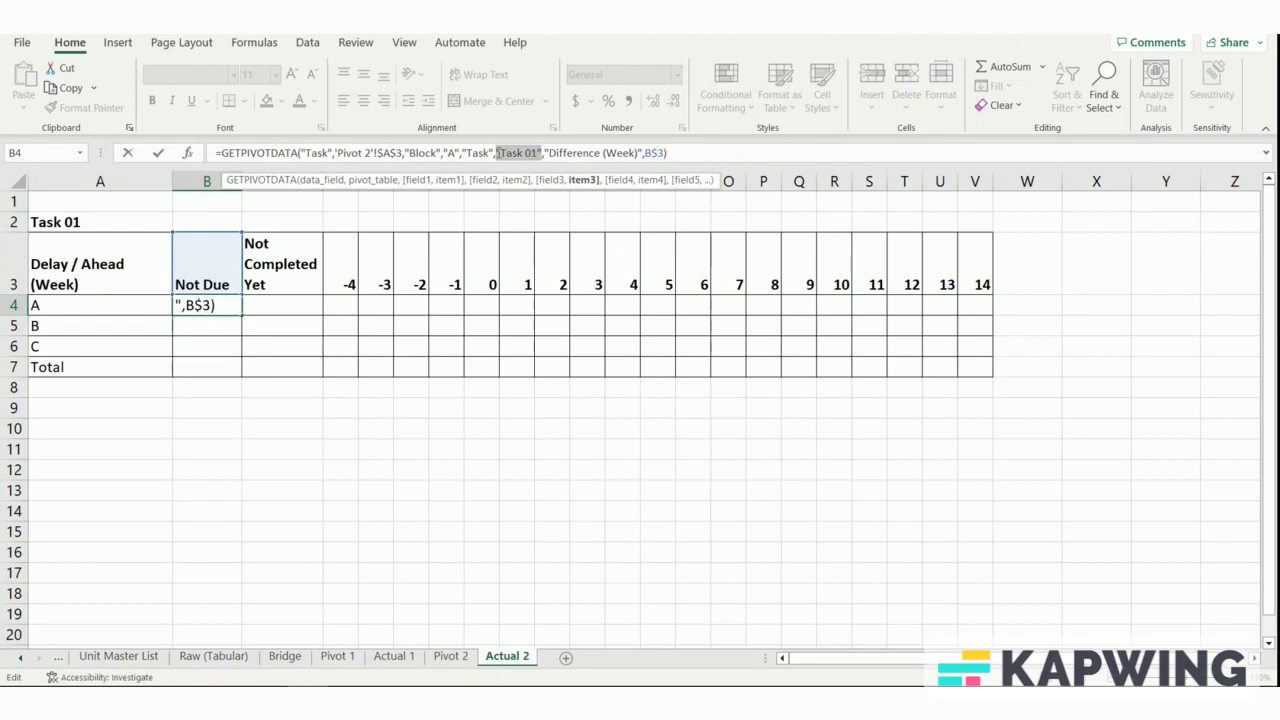
click(120, 221)
key(F4)
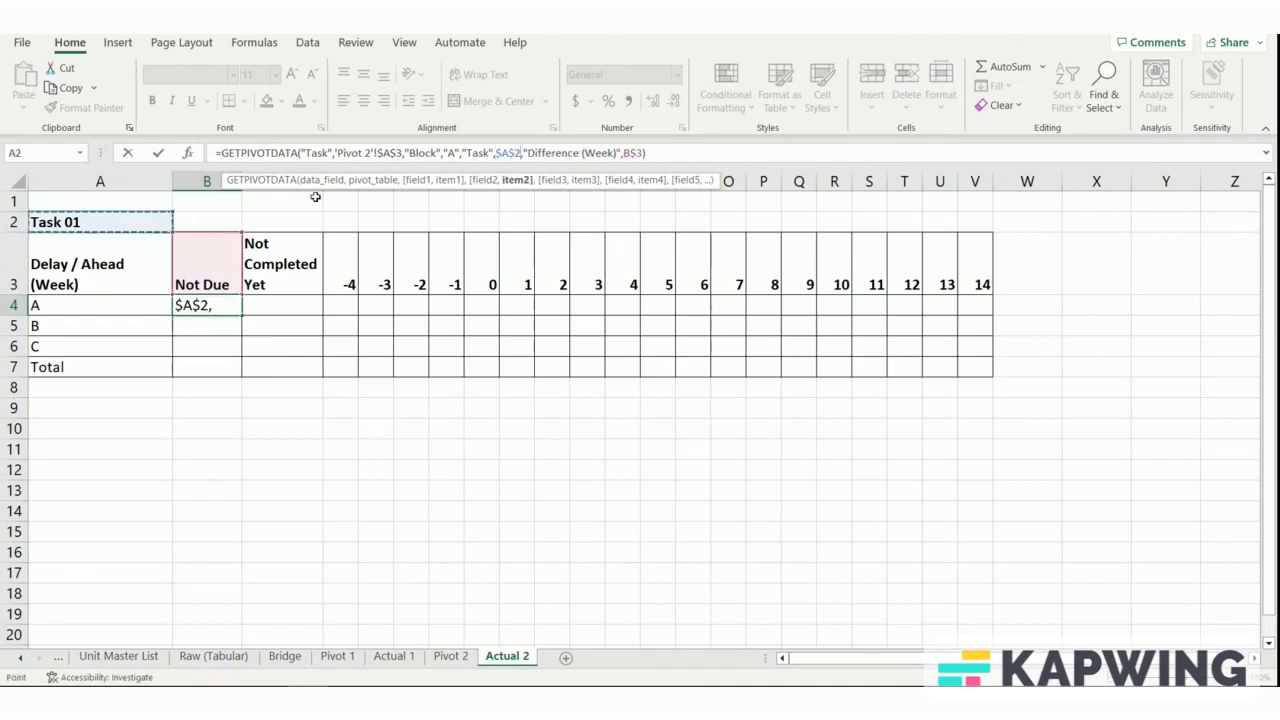
drag(460, 153, 443, 153)
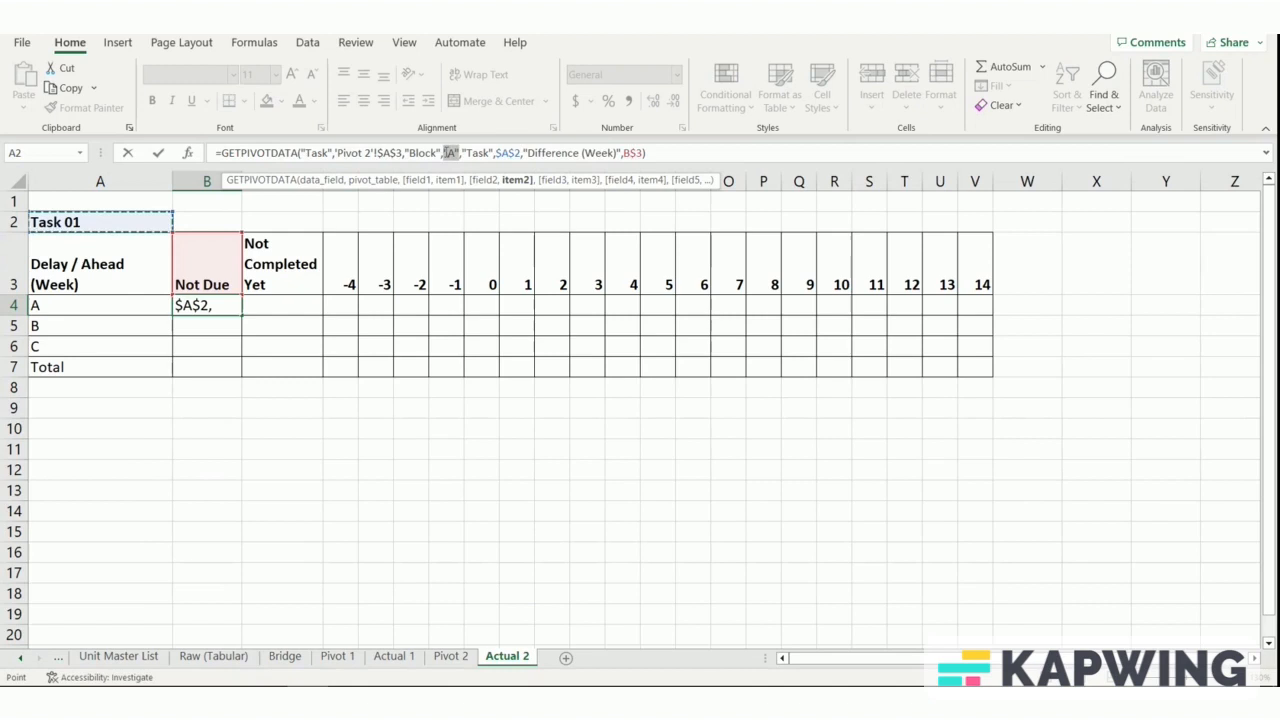
click(114, 306)
key(F4)
key(F4)
key(F4)
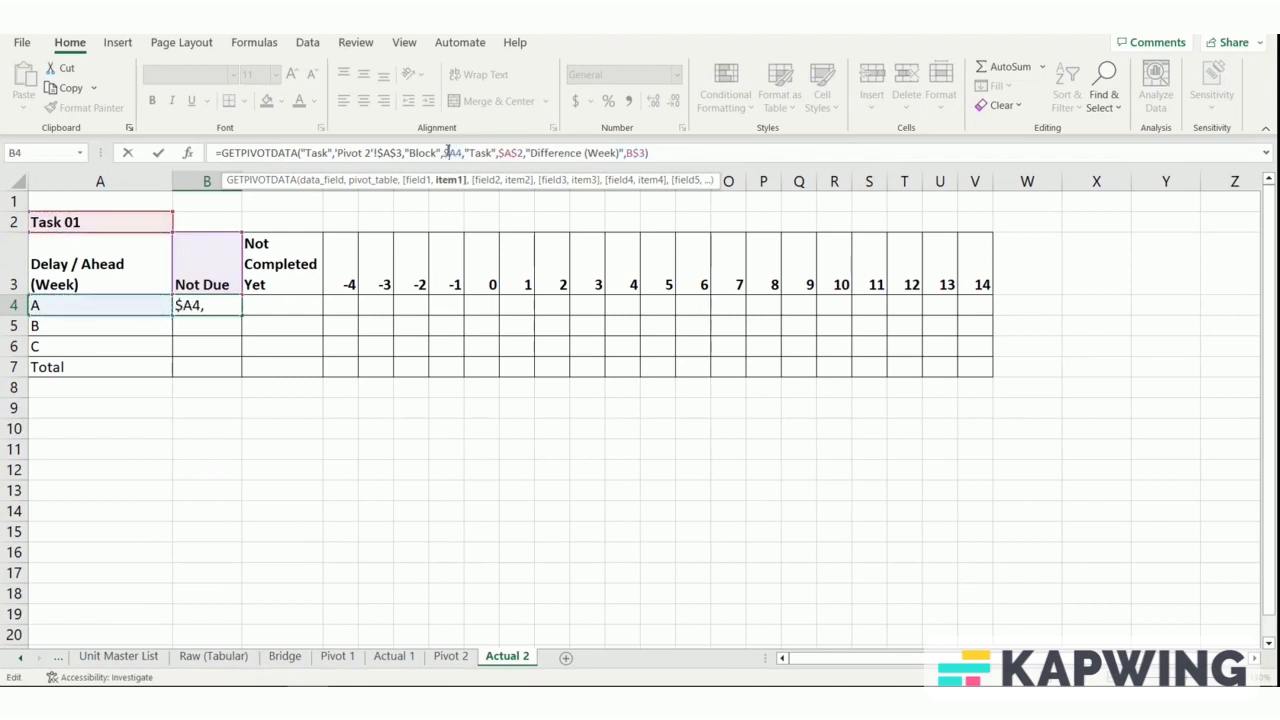
Step: Commit B4's GETPIVOTDATA formula and copy it across every status and week column for blocks A, B and C, through V6
key(Return)
click(198, 303)
key(ctrl+c)
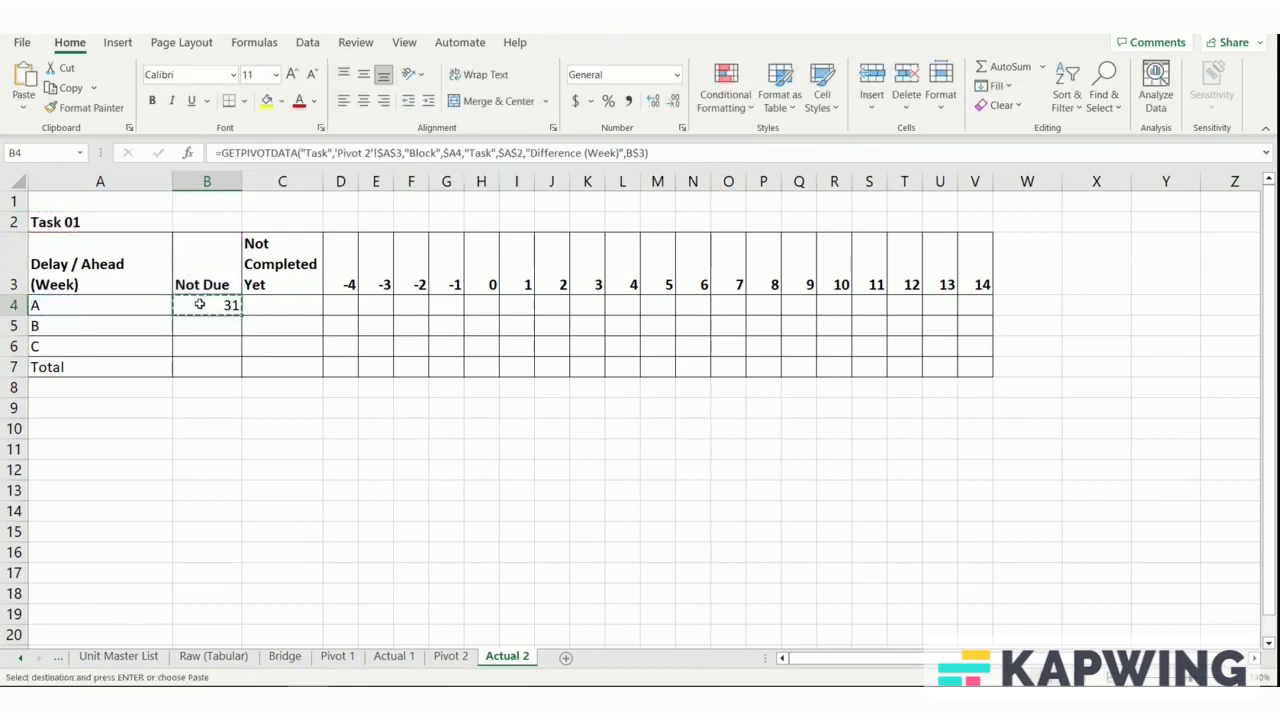
drag(198, 303, 971, 334)
key(ctrl+v)
click(282, 469)
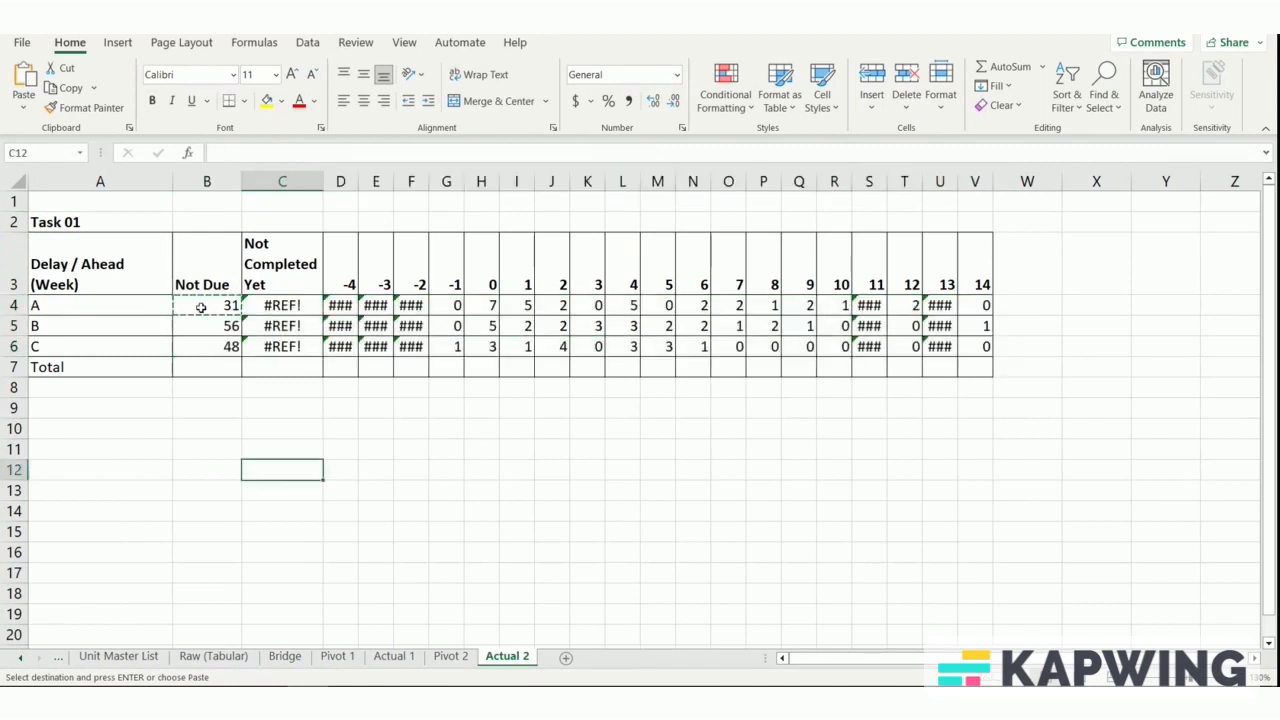
Step: Wrap B4's GETPIVOTDATA formula in IFERROR with 0 as the value returned on error
click(201, 306)
click(222, 153)
text(iferror()
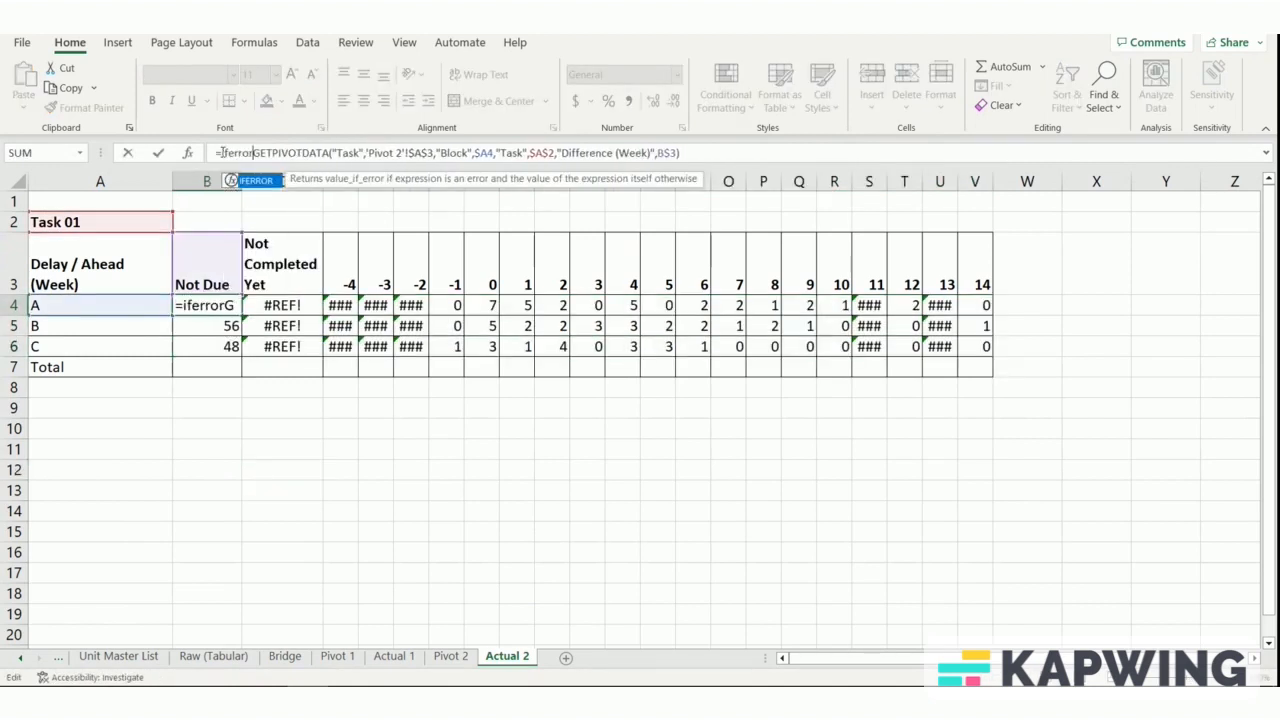
text(,0))
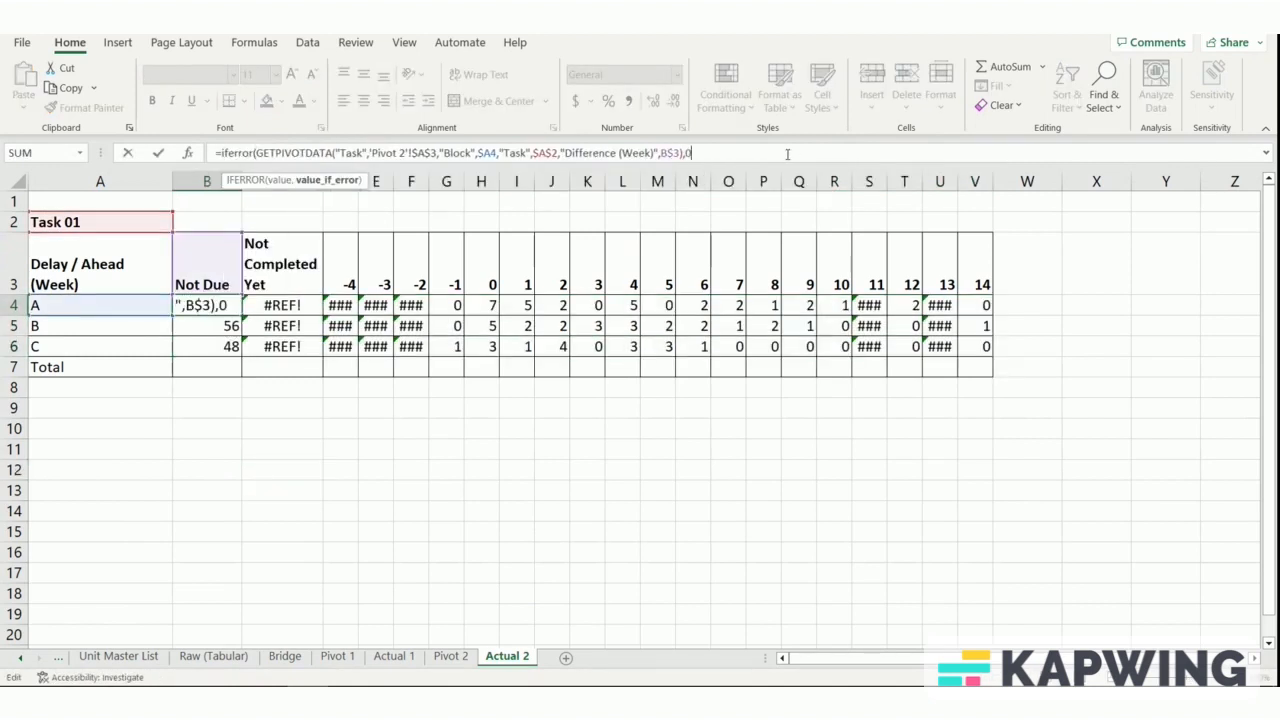
key(ctrl+Return)
double_click(218, 309)
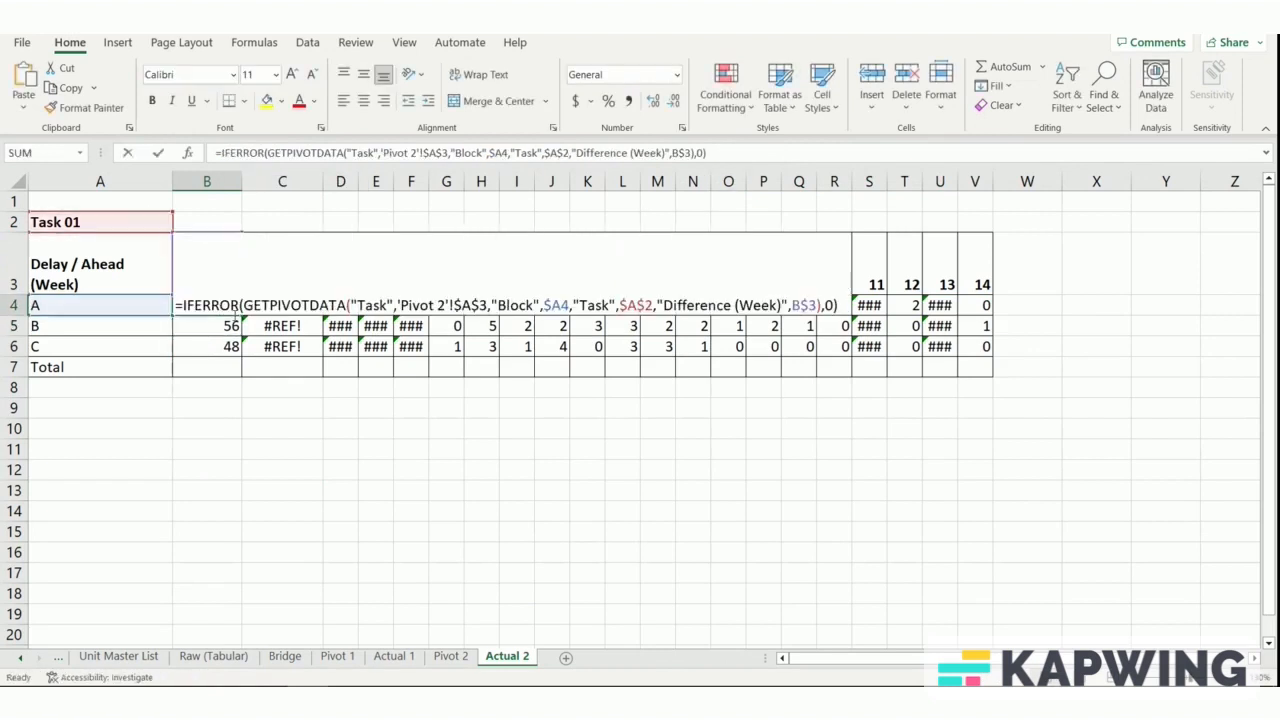
key(Escape)
Step: Copy B4's IFERROR formula over the existing formulas in the block A to C rows, through V6
key(ctrl+c)
drag(262, 305, 963, 344)
key(ctrl+v)
Step: Sum B4:B6 in the Total row's Not Due cell B7 and copy the total across to V7
right_click(210, 365)
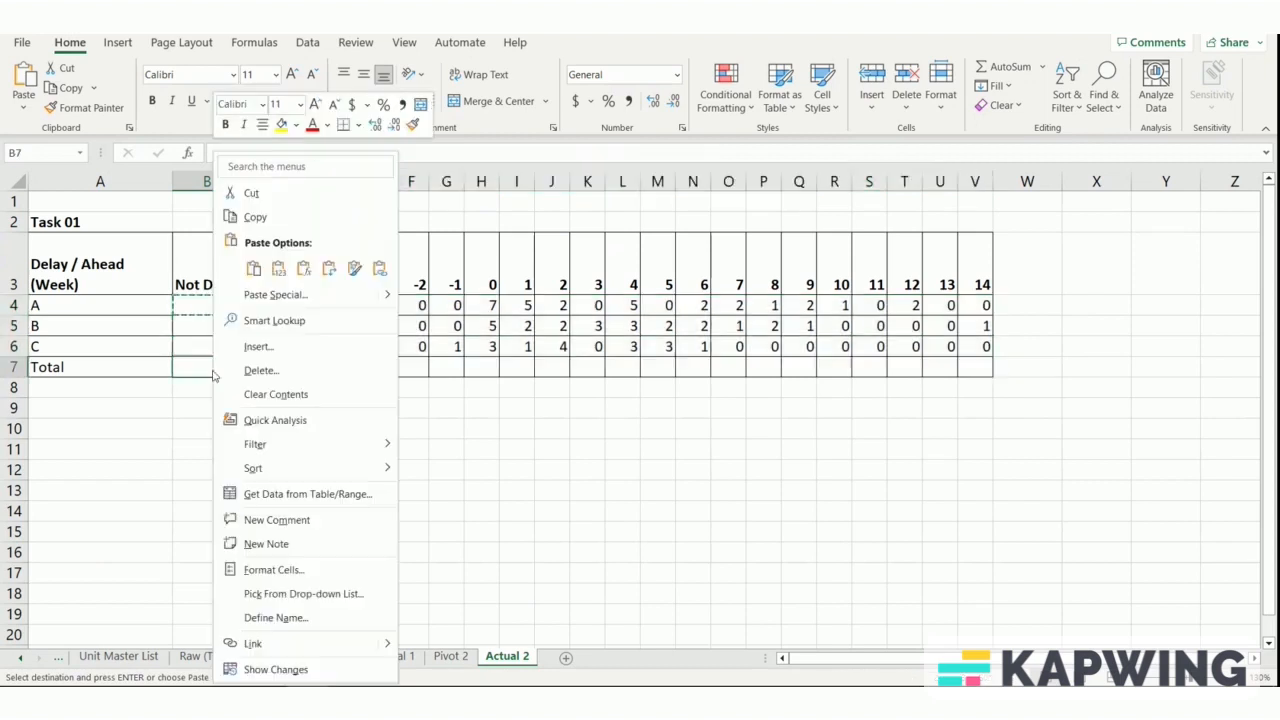
right_click(999, 68)
key(Escape)
key(alt+equal)
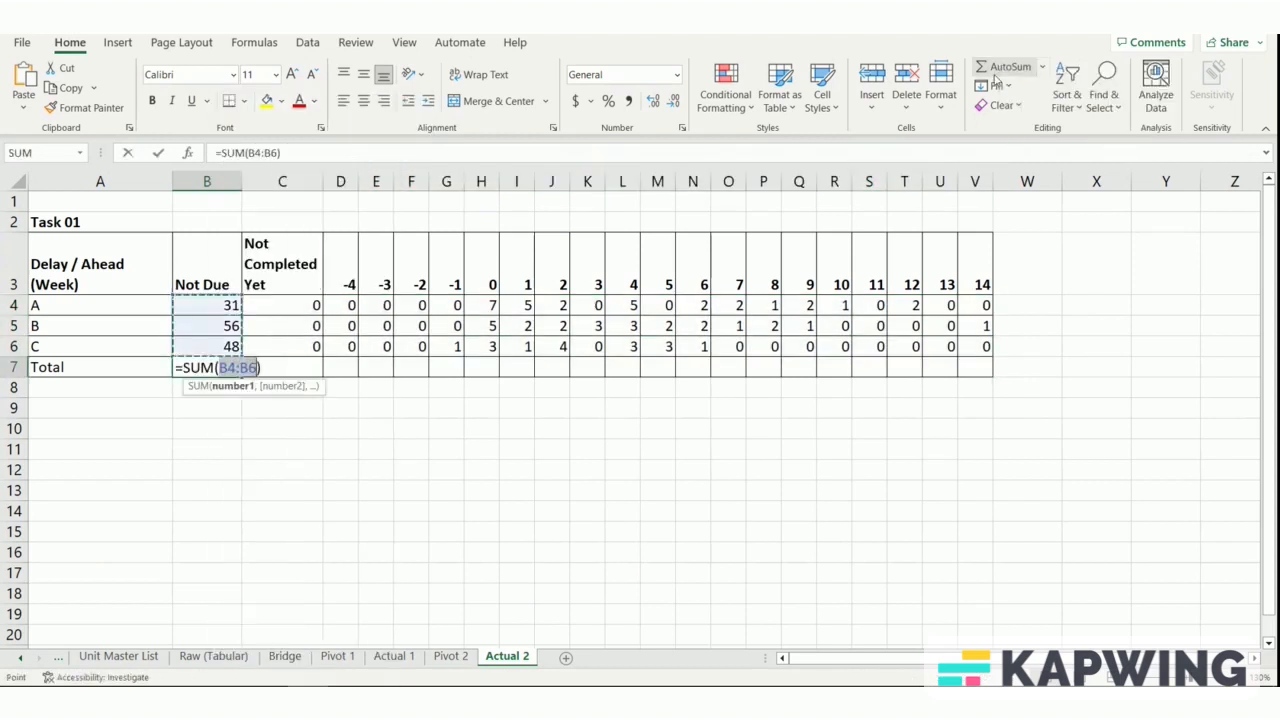
key(Return)
click(218, 366)
key(ctrl+c)
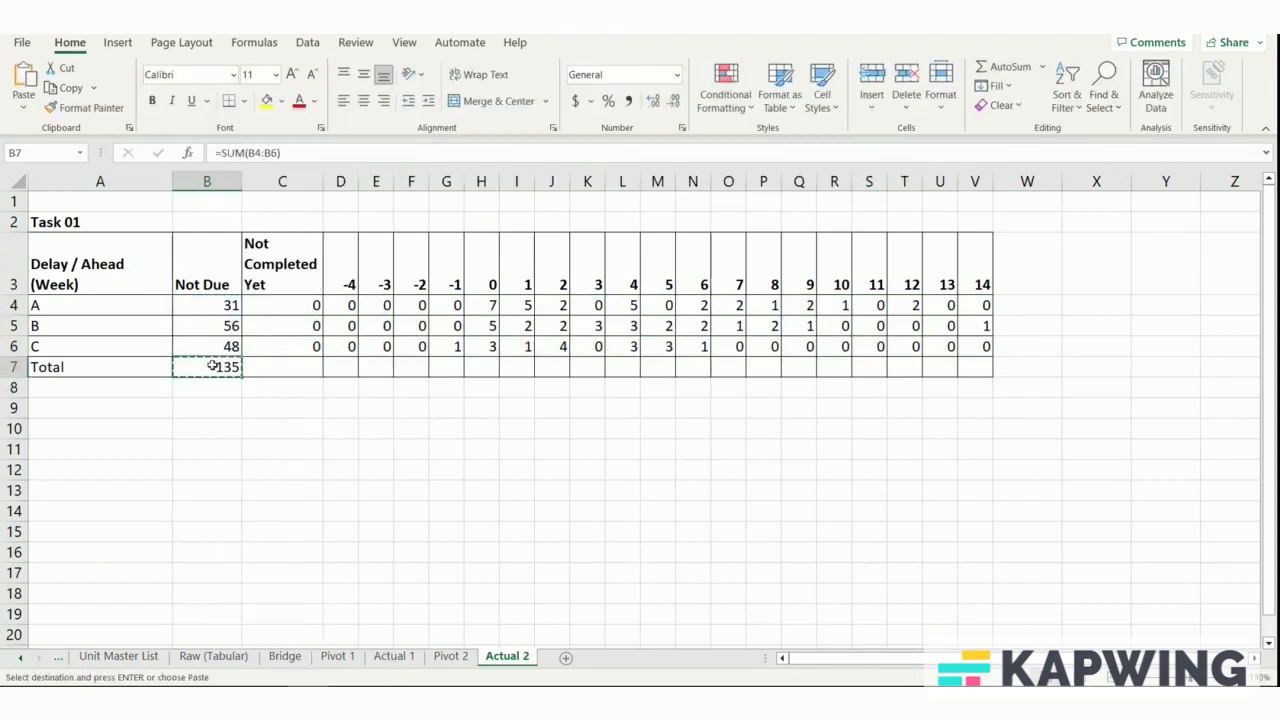
drag(285, 367, 975, 367)
key(ctrl+v)
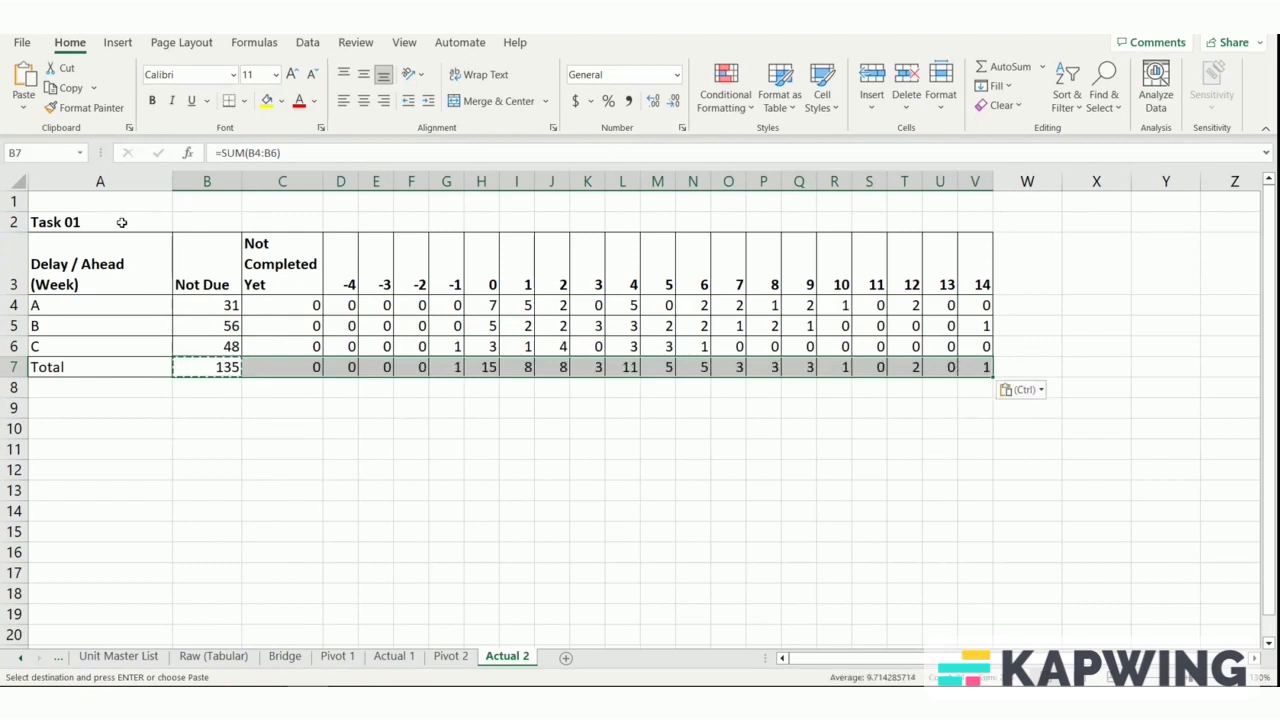
Step: Test the table with other tasks by changing A2 to Task 02, Task 03 and Task 04 in turn
double_click(121, 222)
key(BackSpace)
text(2)
key(Return)
double_click(123, 222)
key(BackSpace)
text(3)
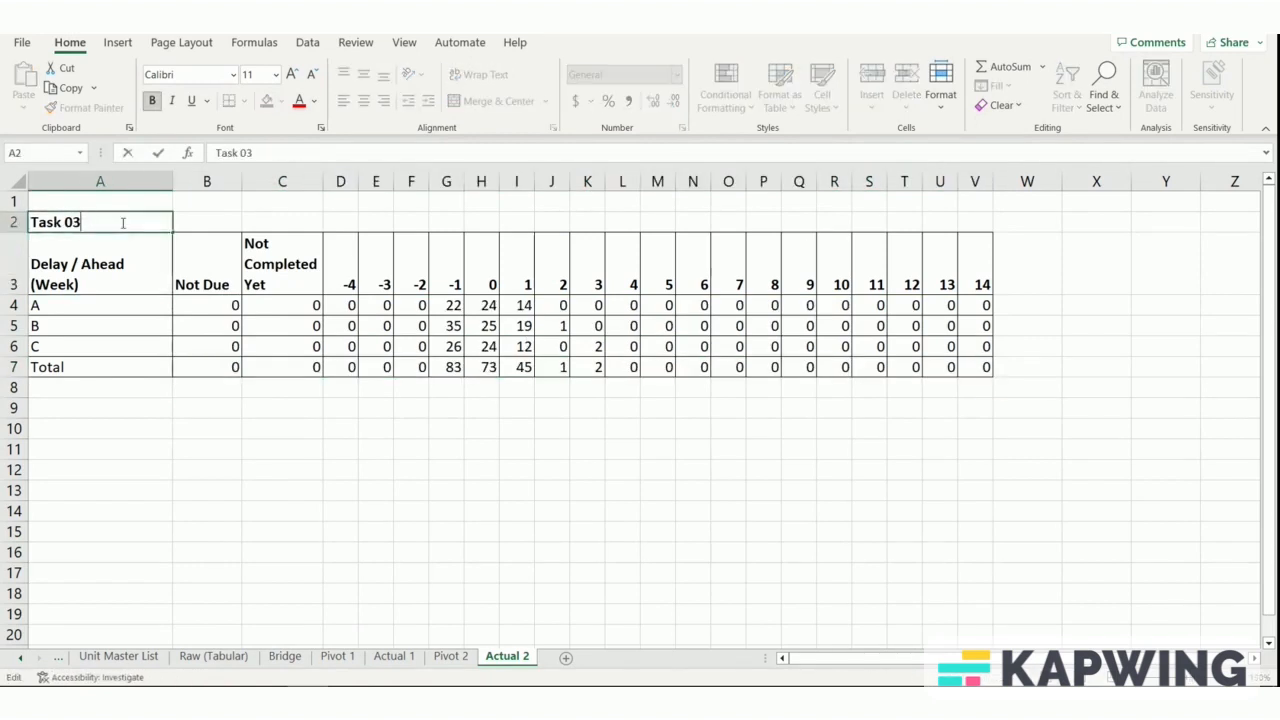
key(Return)
double_click(123, 222)
key(BackSpace)
text(4)
key(Return)
Step: Set the task name in A2 on Actual 2 to Task 05
double_click(123, 222)
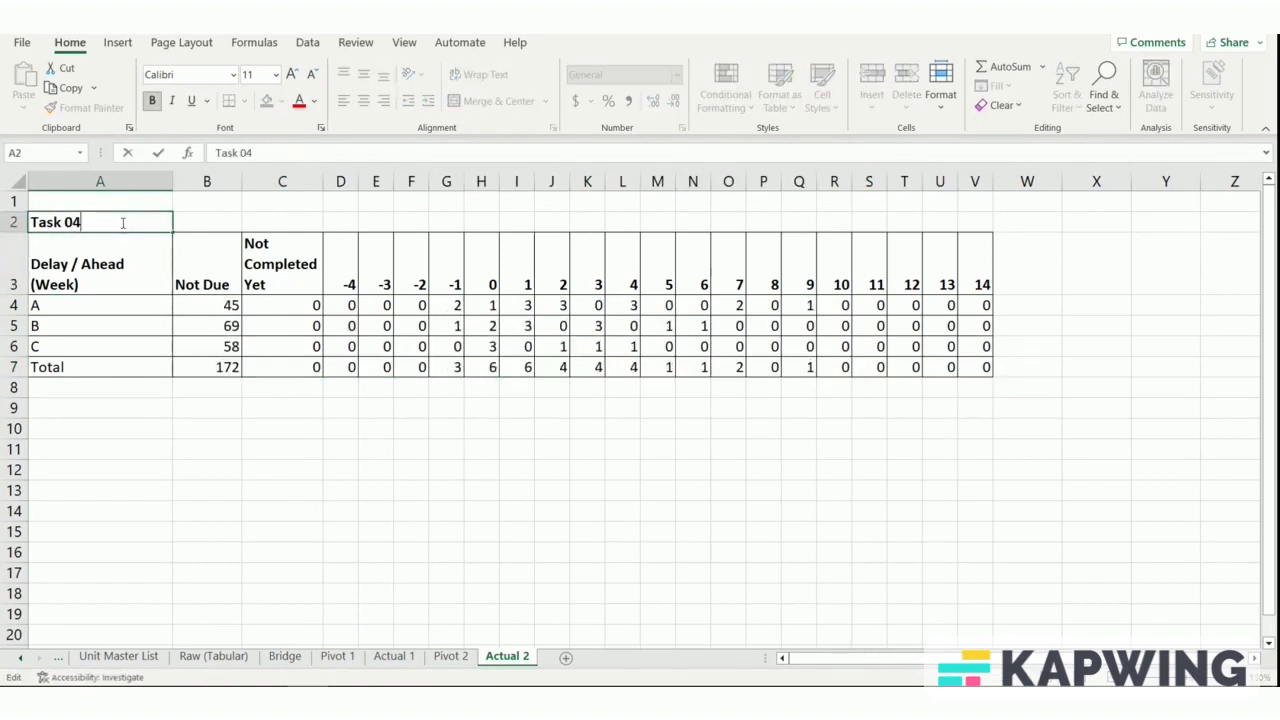
key(BackSpace)
text(5)
key(Return)
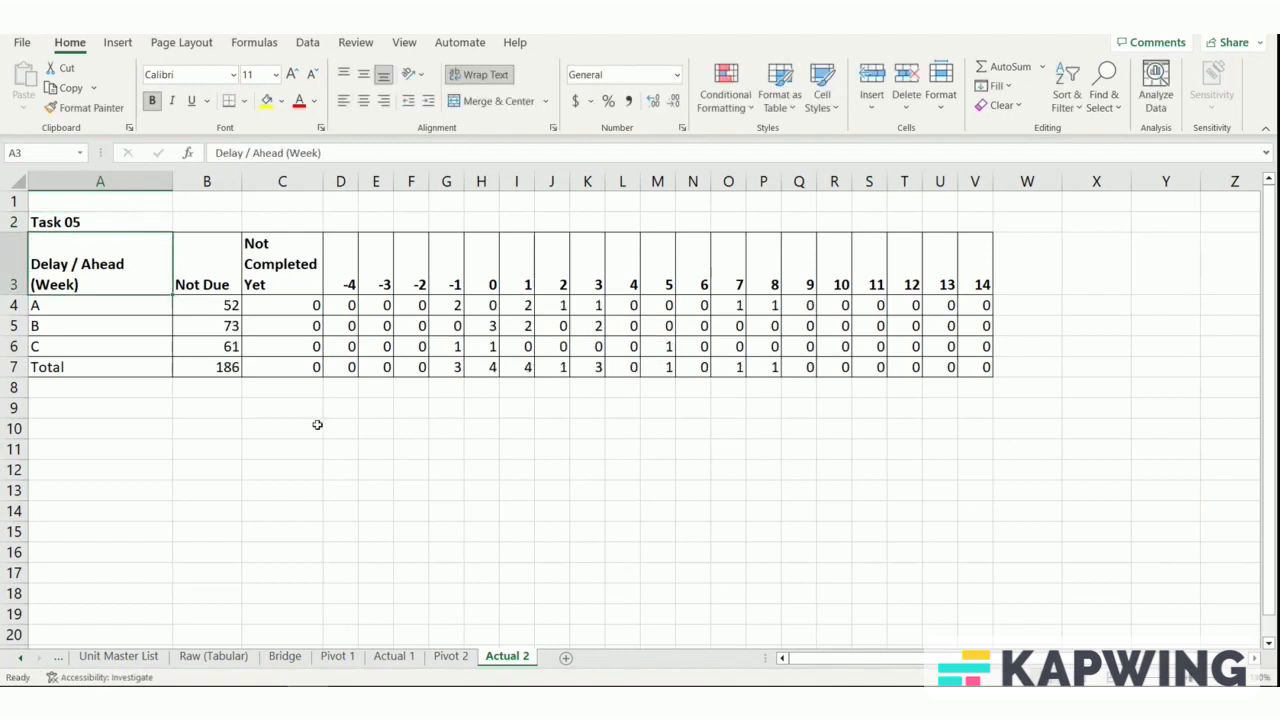